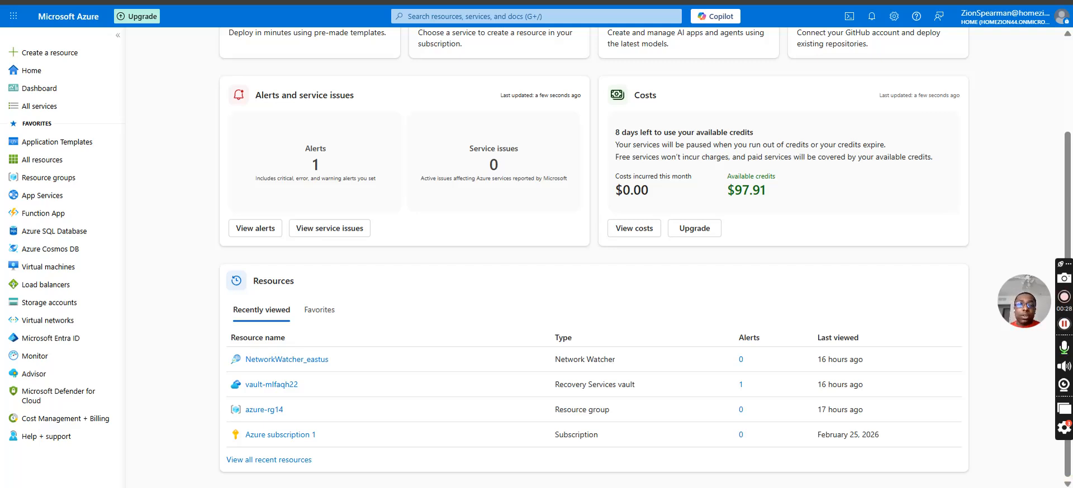
Find the Log Analytics workspaces service and start creating a new workspace.
{"action": "left_click", "coordinate": [593, 16]}
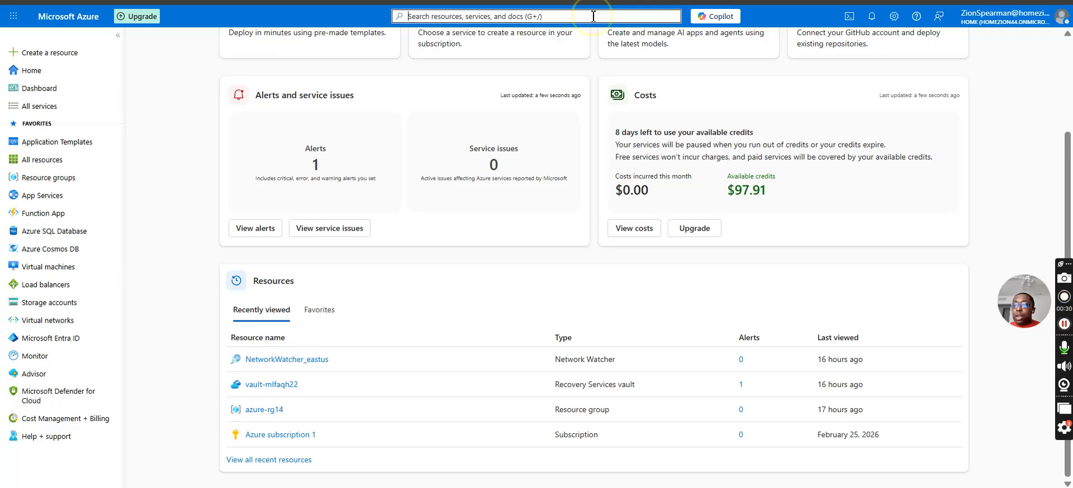
{"action": "type", "text": "log"}
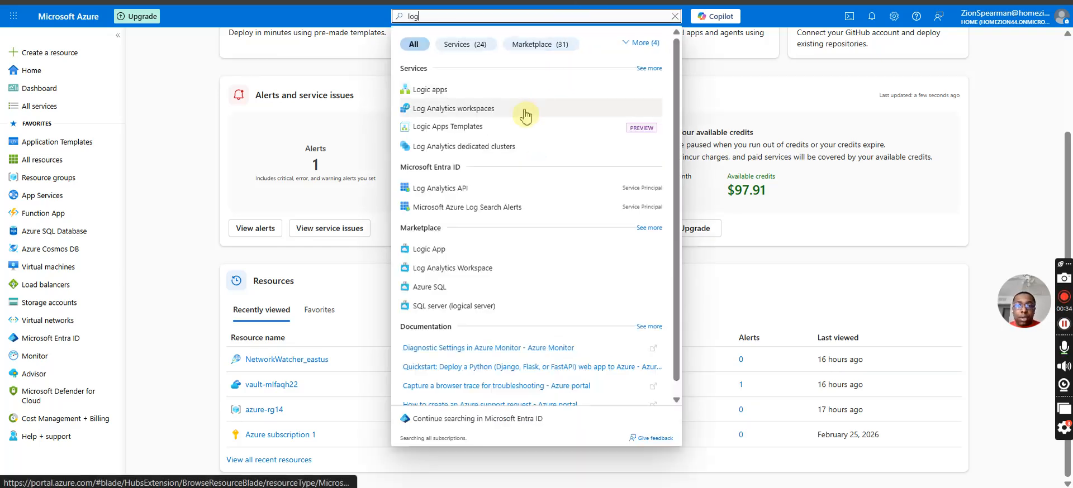
{"action": "left_click", "coordinate": [522, 109]}
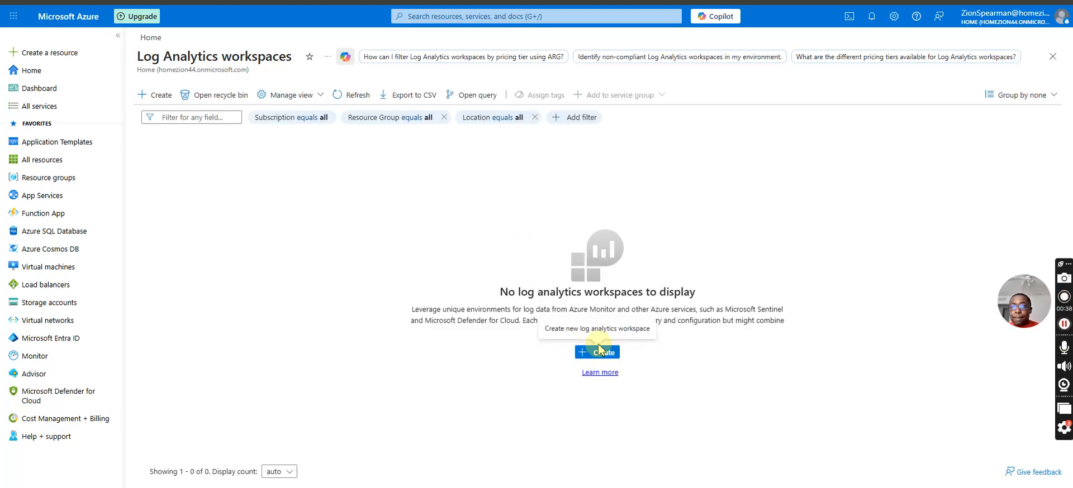
{"action": "left_click", "coordinate": [596, 352]}
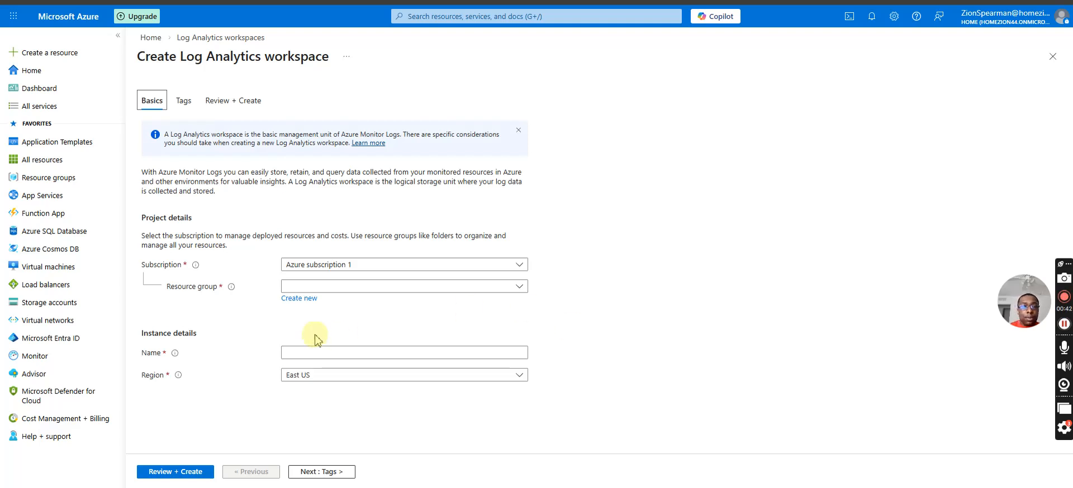
Create a new resource group named log-analystics-rg for the workspace.
{"action": "left_click", "coordinate": [311, 299]}
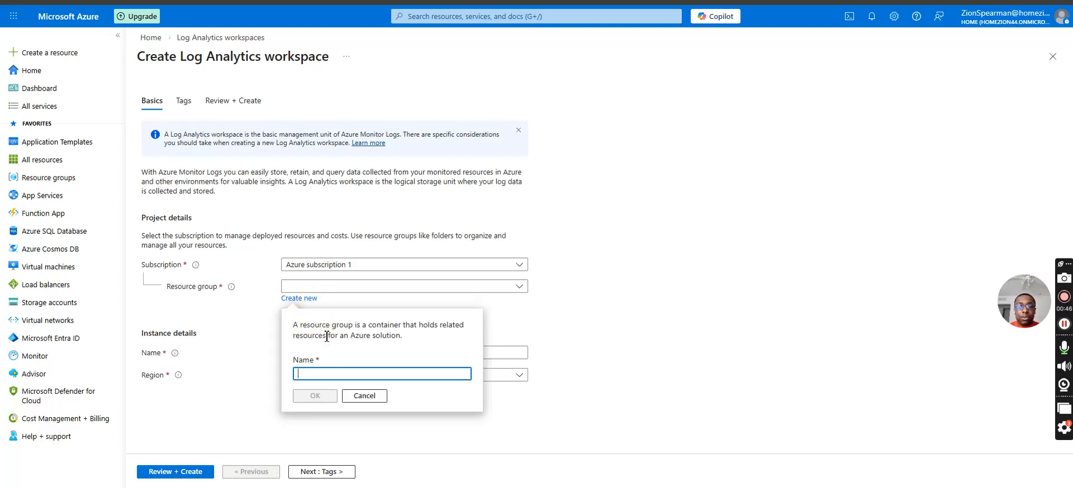
{"action": "type", "text": "log-analystics-rg"}
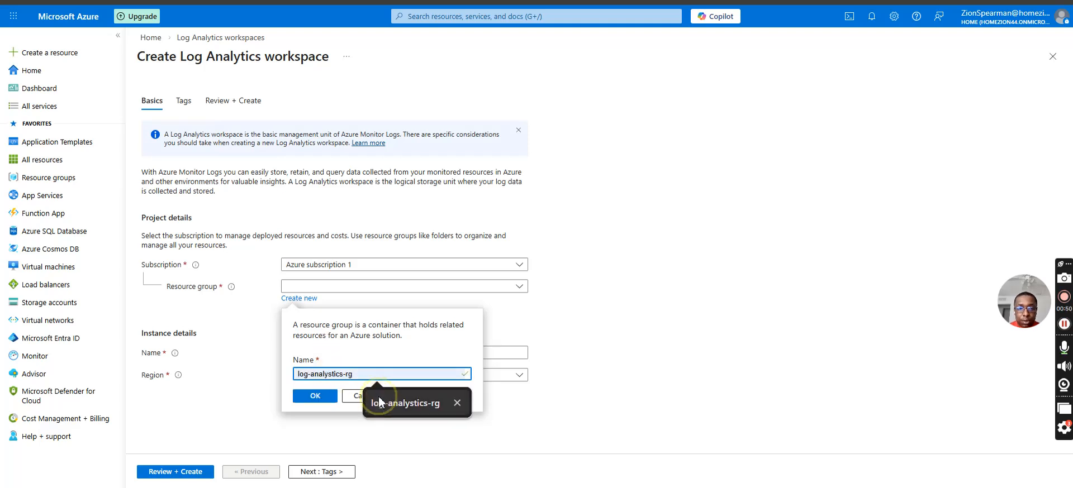
{"action": "left_click", "coordinate": [380, 400]}
{"action": "left_click", "coordinate": [316, 397]}
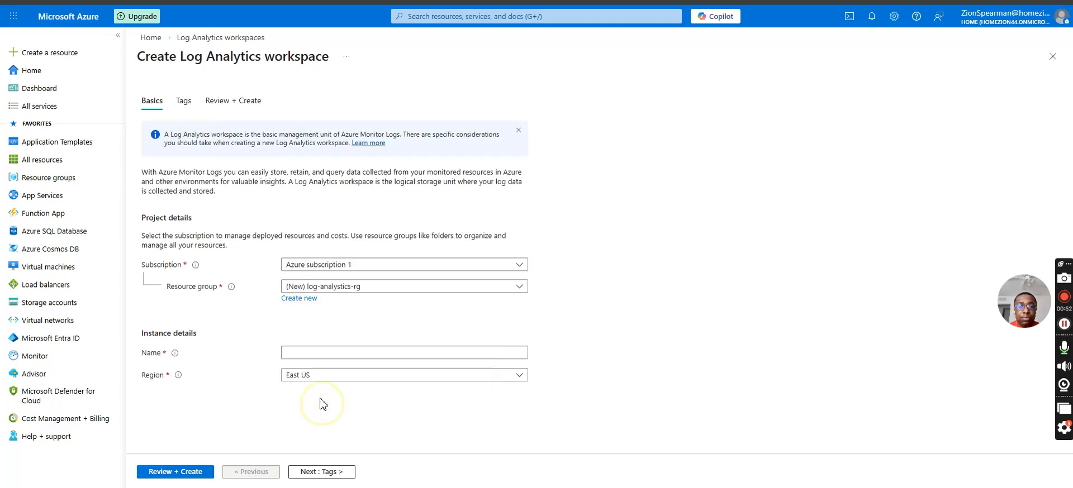
Name the Log Analytics workspace log123, review its configuration and deploy it.
{"action": "left_click", "coordinate": [314, 356]}
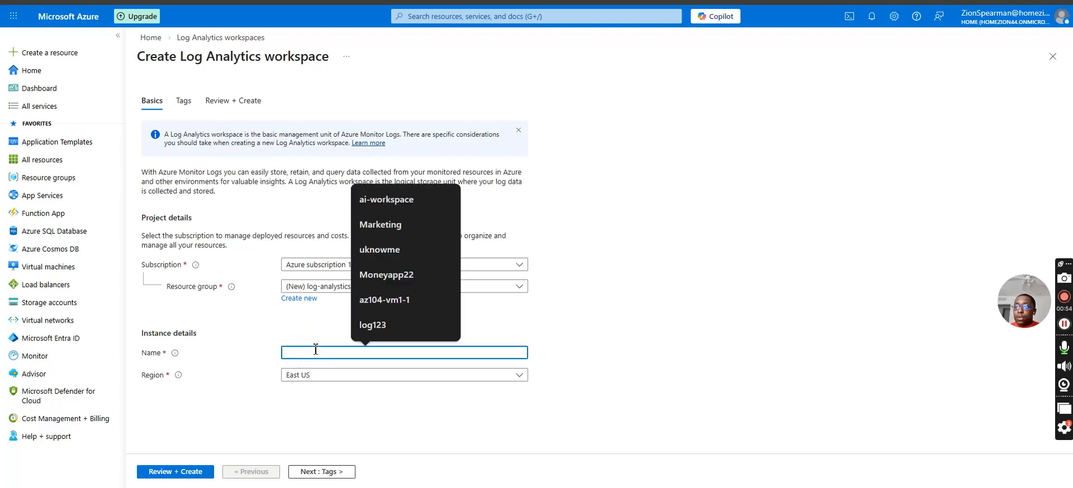
{"action": "type", "text": "l"}
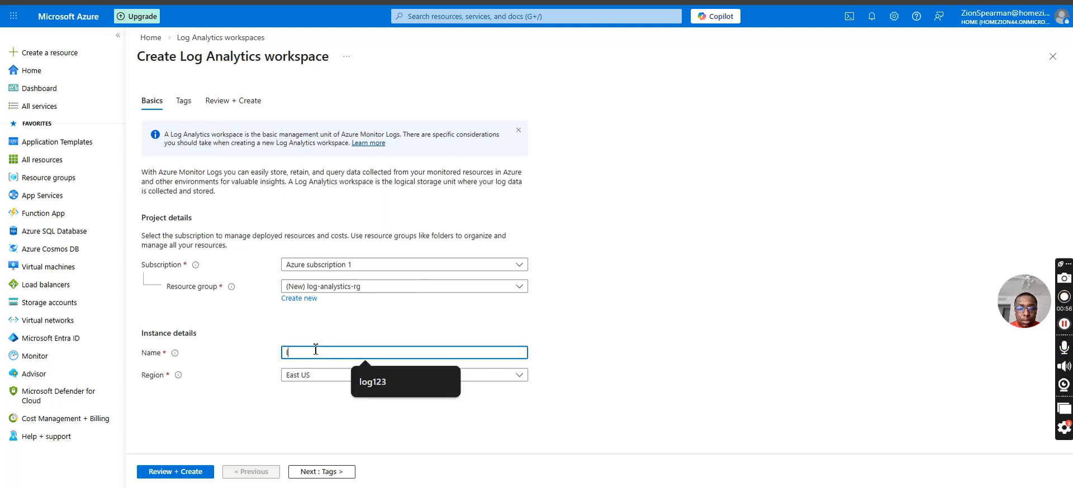
{"action": "type", "text": "og123"}
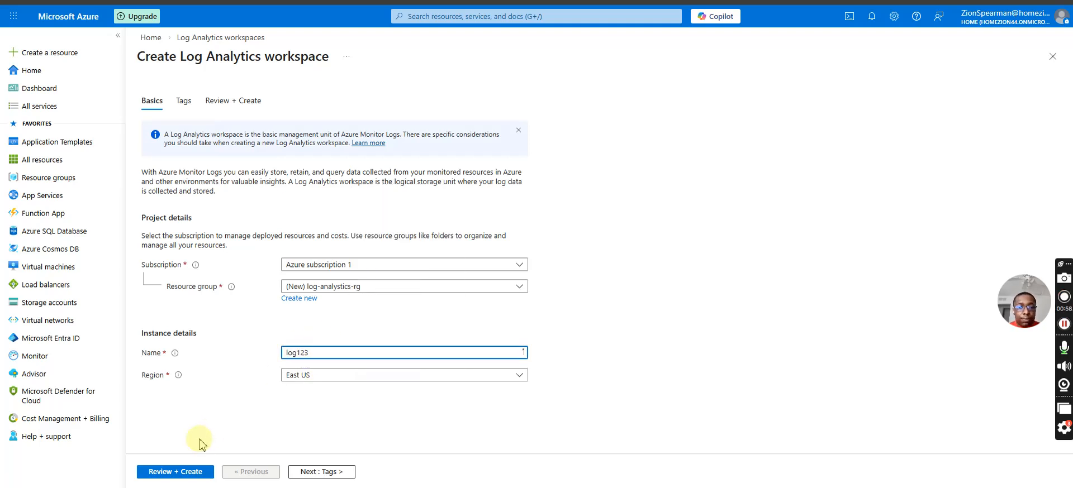
{"action": "left_click", "coordinate": [223, 102]}
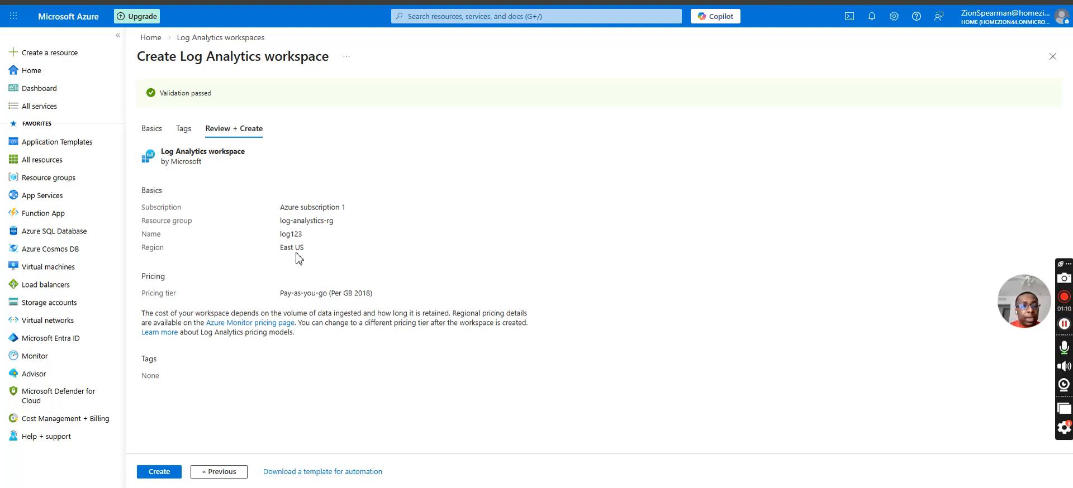
{"action": "left_click", "coordinate": [159, 472]}
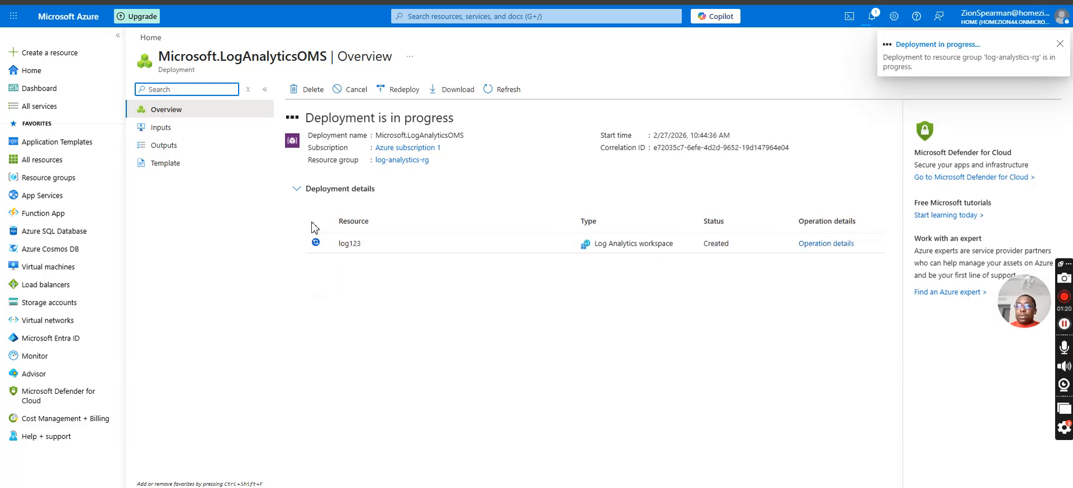
Open the eastwin123 virtual machine from the list of all resources.
{"action": "left_click", "coordinate": [80, 76]}
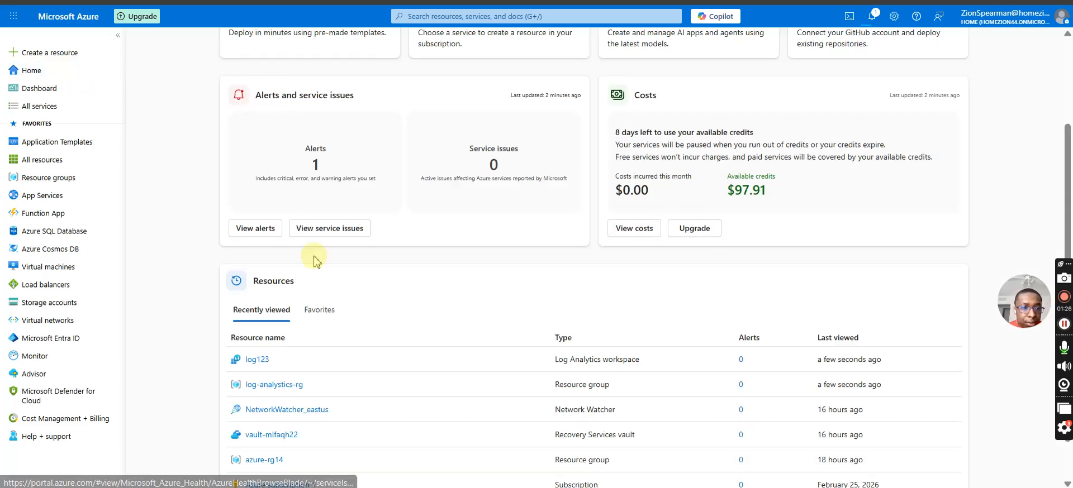
{"action": "left_click", "coordinate": [35, 167]}
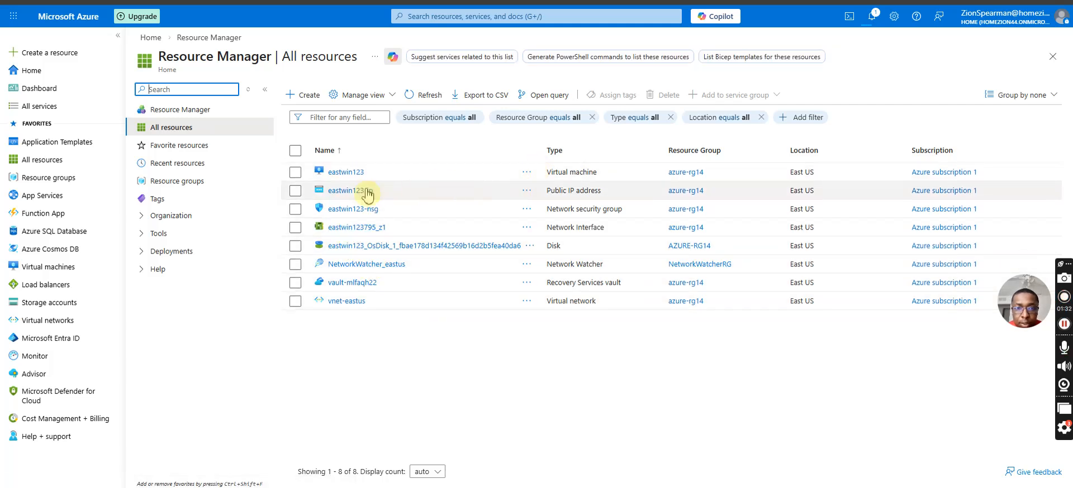
{"action": "left_click", "coordinate": [340, 173]}
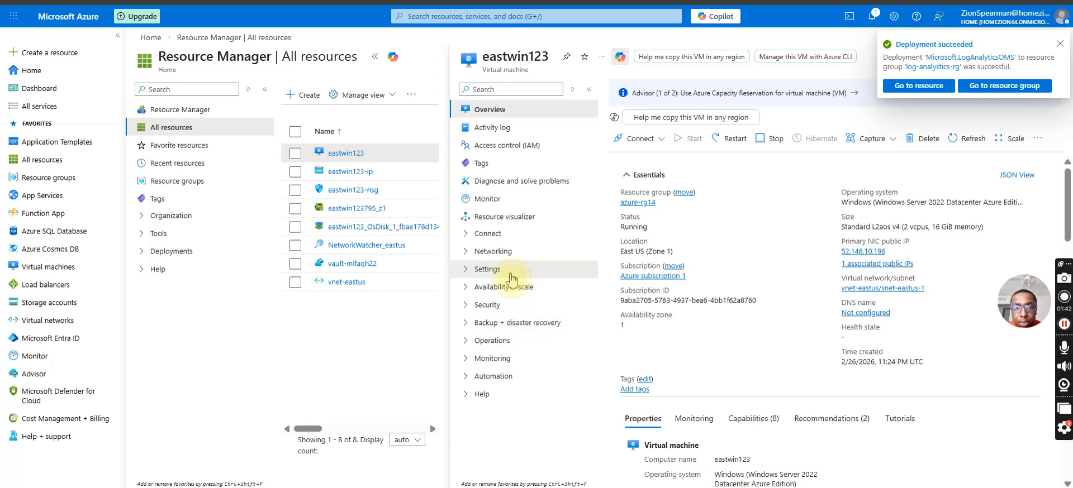
Look through the virtual machine's Settings, Security, Operations and Monitoring options, and close its page.
{"action": "left_click", "coordinate": [508, 273]}
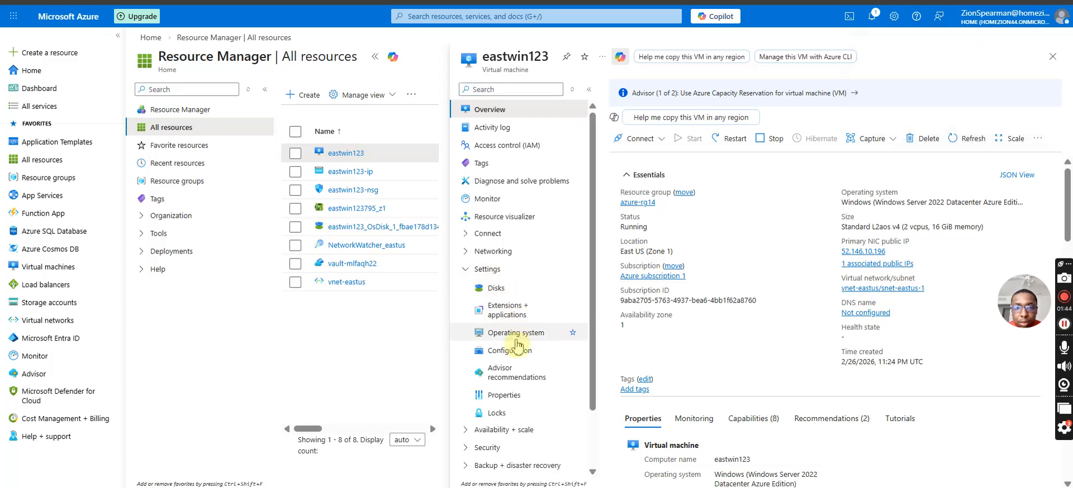
{"action": "scroll", "coordinate": [503, 357], "scroll_direction": "down", "scroll_amount": 1}
{"action": "left_click", "coordinate": [486, 379]}
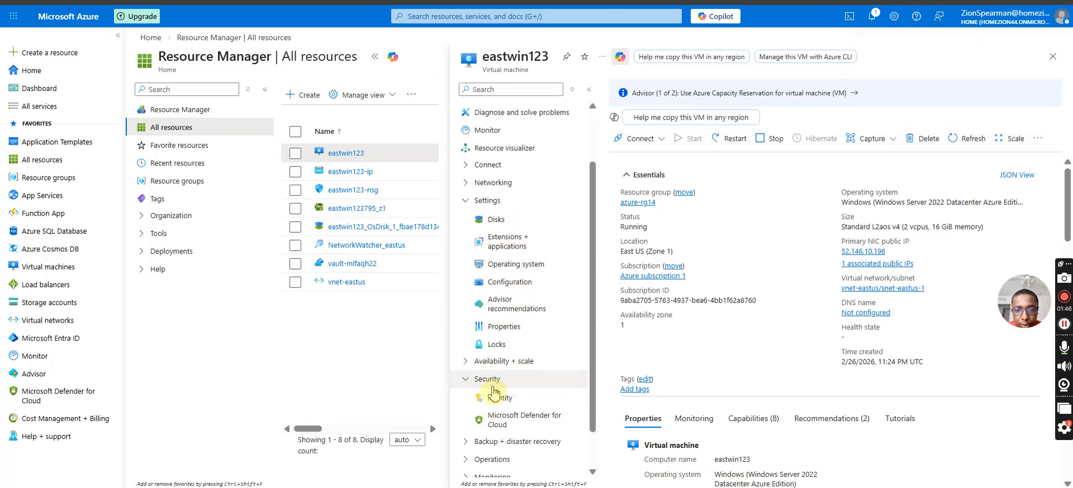
{"action": "scroll", "coordinate": [492, 394], "scroll_direction": "down", "scroll_amount": 1}
{"action": "left_click", "coordinate": [489, 415]}
{"action": "scroll", "coordinate": [490, 425], "scroll_direction": "down", "scroll_amount": 2}
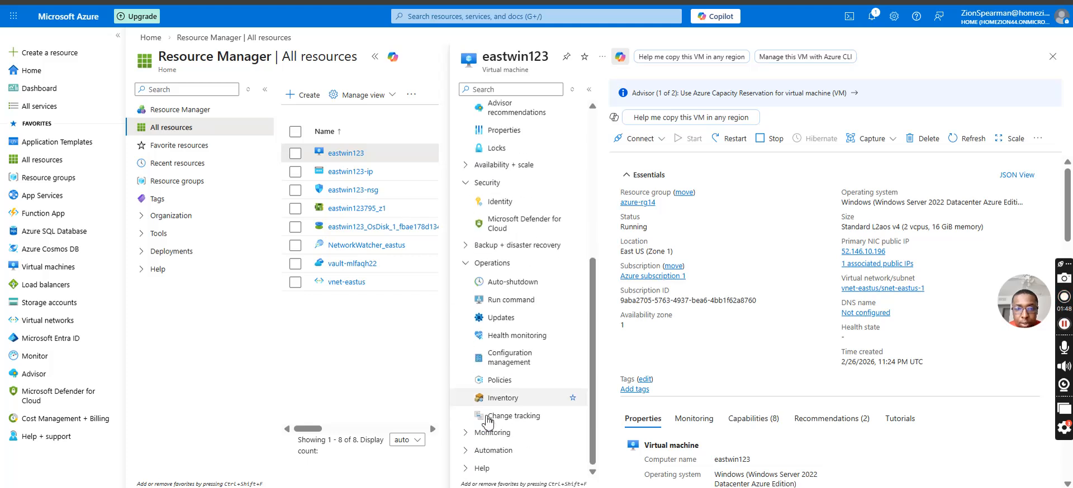
{"action": "left_click", "coordinate": [492, 433]}
{"action": "scroll", "coordinate": [494, 430], "scroll_direction": "down", "scroll_amount": 2}
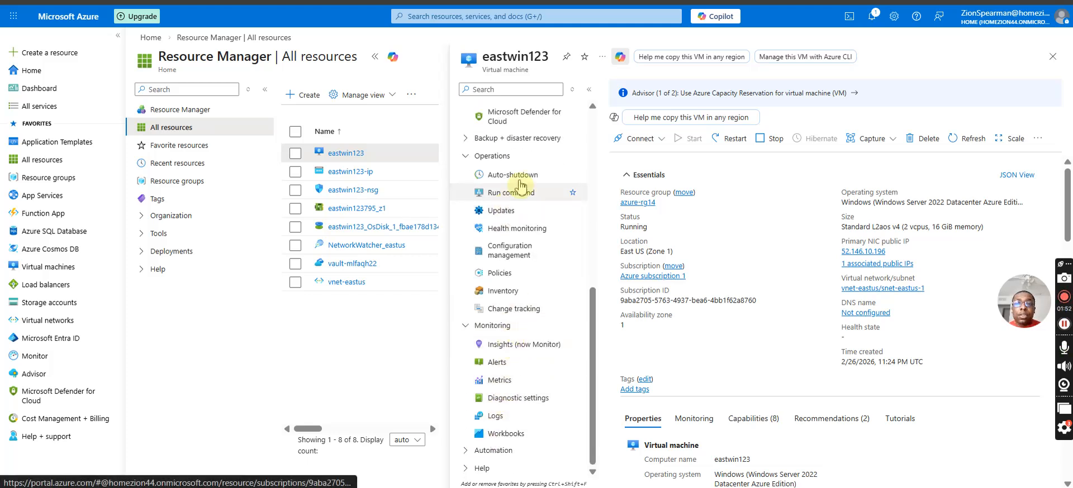
{"action": "left_click", "coordinate": [1052, 57]}
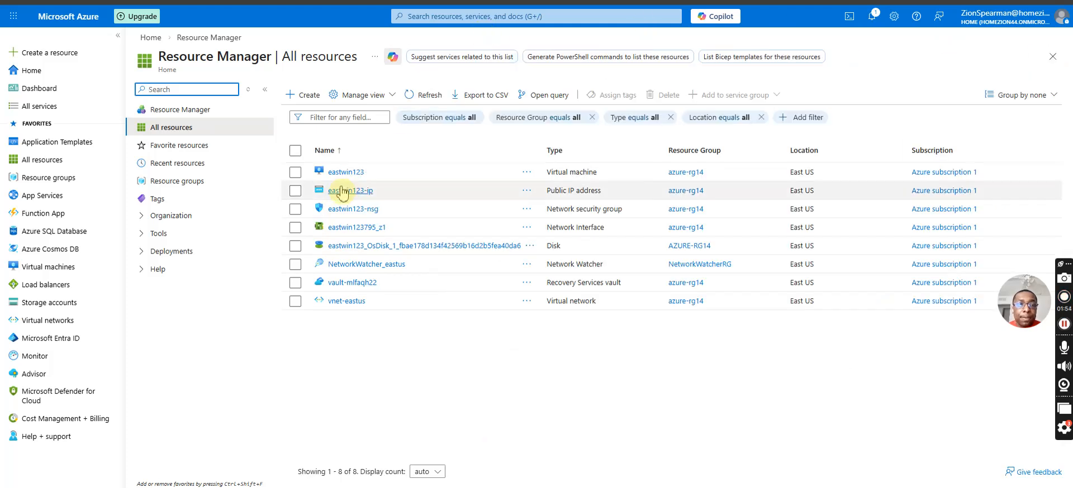
Check the diagnostics storage account choice in eastwin123's diagnostic settings, and close the page.
{"action": "left_click", "coordinate": [342, 173]}
{"action": "scroll", "coordinate": [511, 351], "scroll_direction": "down", "scroll_amount": 5}
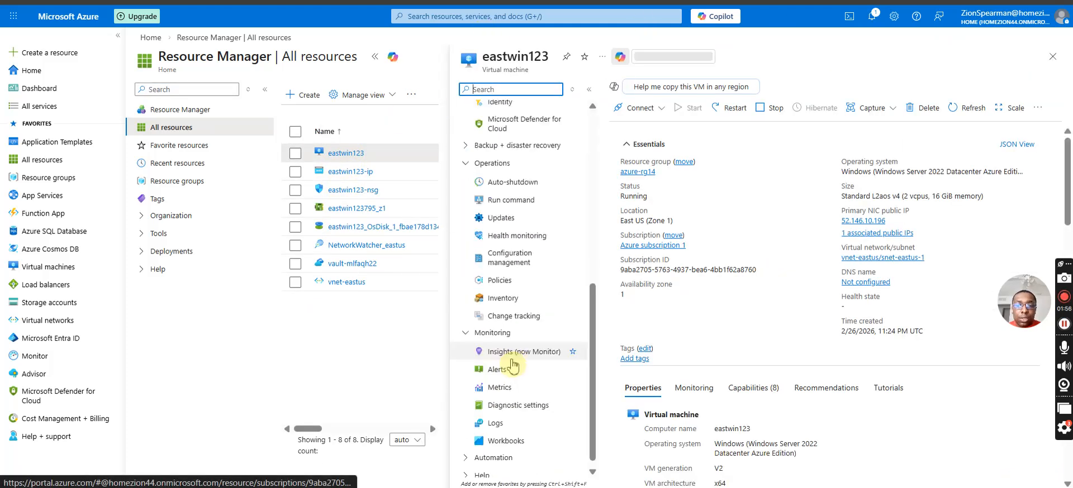
{"action": "left_click", "coordinate": [518, 399]}
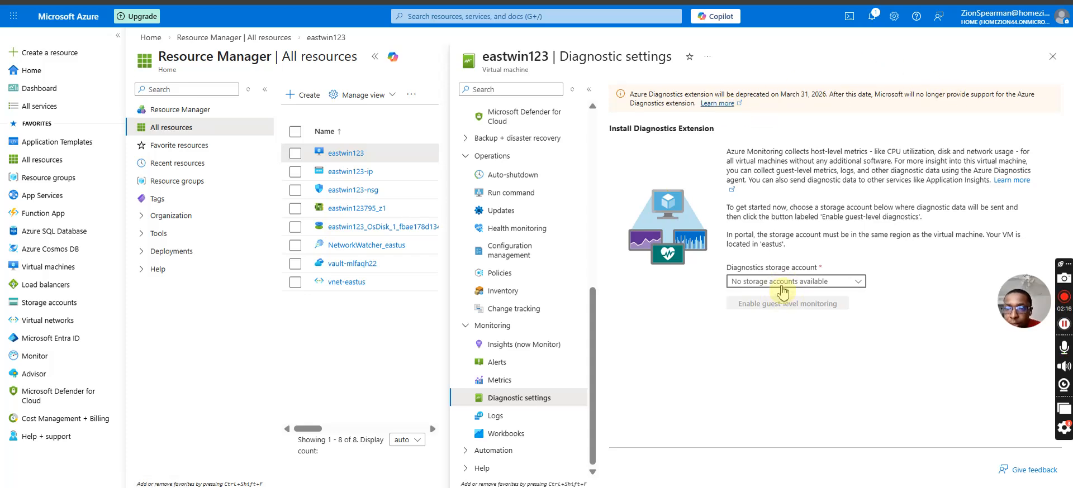
{"action": "double_click", "coordinate": [813, 284]}
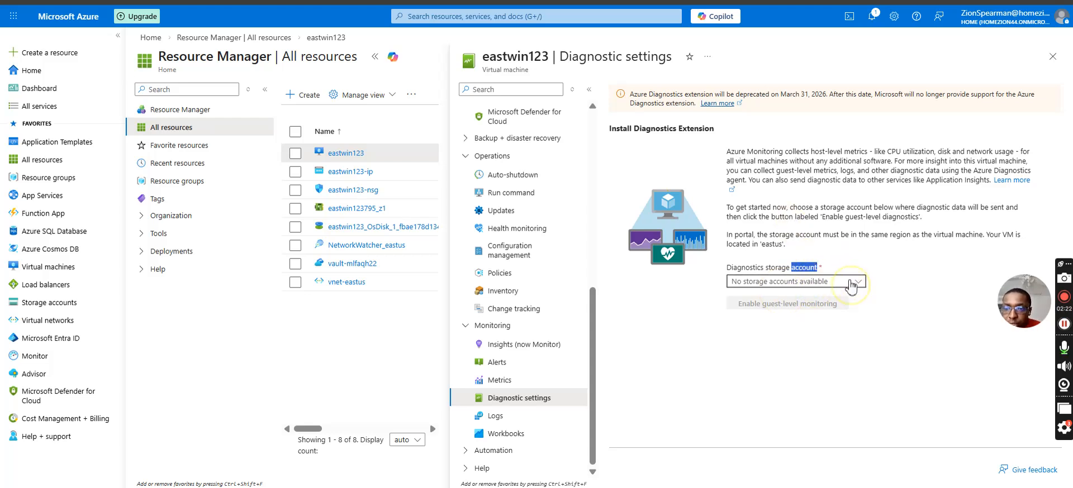
{"action": "left_click", "coordinate": [1052, 57]}
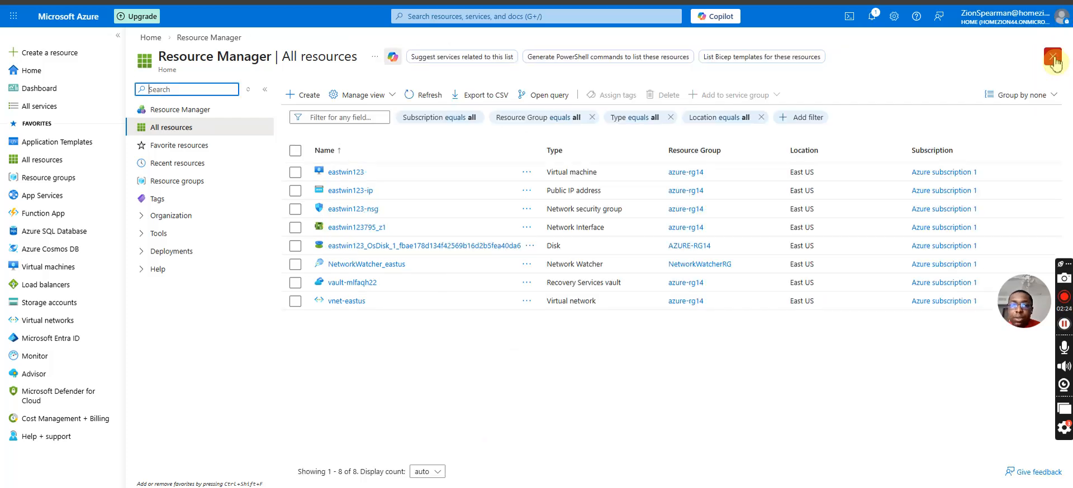
Go from the home page to the list of all resources and start creating a storage account.
{"action": "left_click", "coordinate": [59, 73]}
{"action": "scroll", "coordinate": [419, 168], "scroll_direction": "down", "scroll_amount": 5}
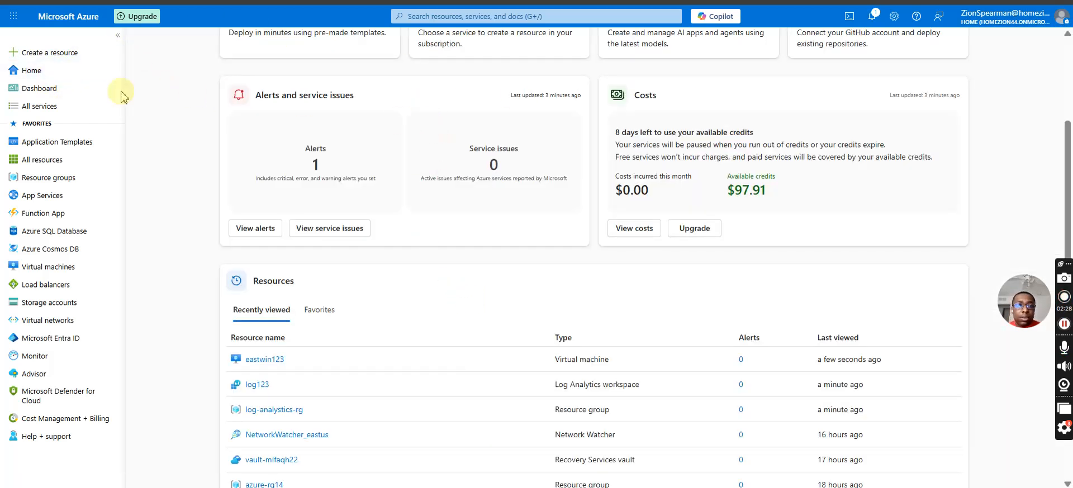
{"action": "scroll", "coordinate": [743, 56], "scroll_direction": "up", "scroll_amount": 3}
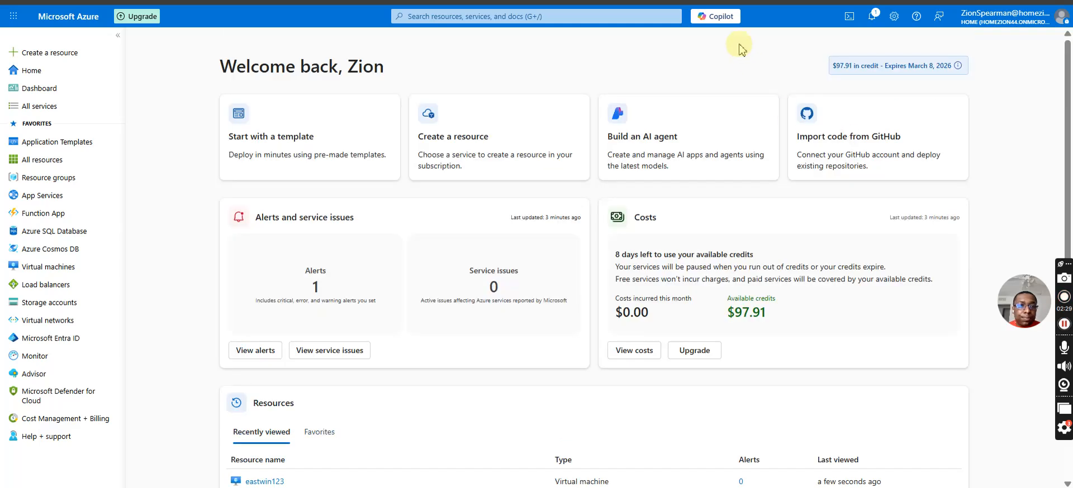
{"action": "left_click", "coordinate": [619, 19]}
{"action": "left_click", "coordinate": [426, 187]}
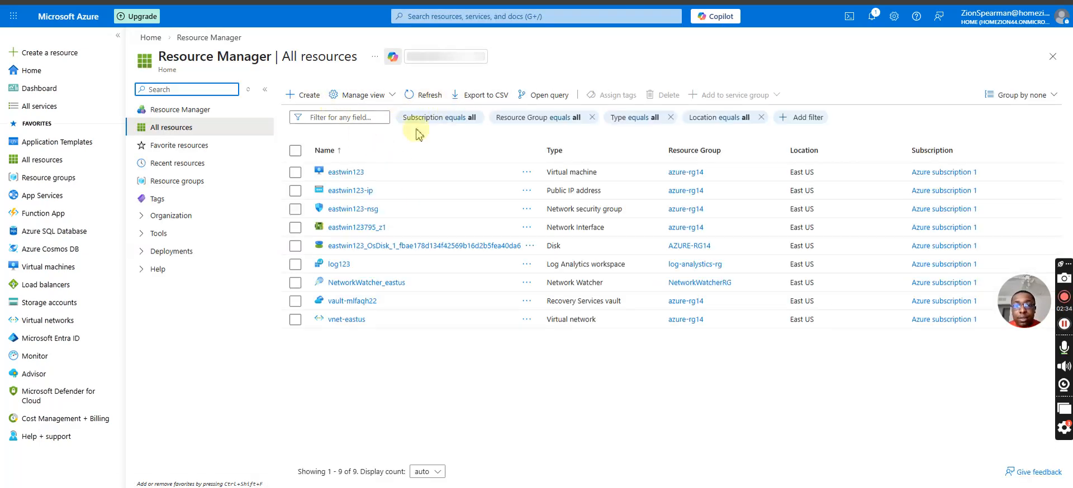
{"action": "left_click", "coordinate": [297, 97]}
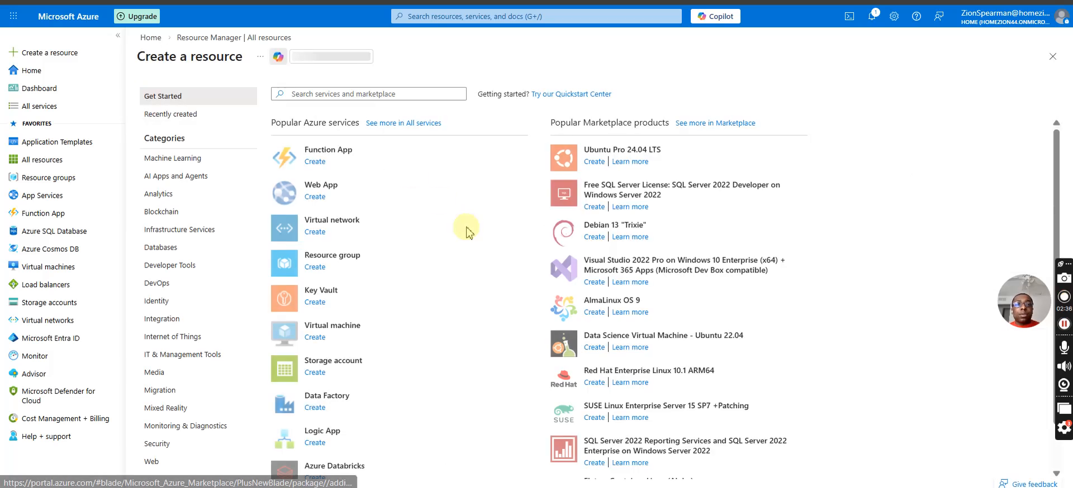
{"action": "left_click", "coordinate": [314, 374]}
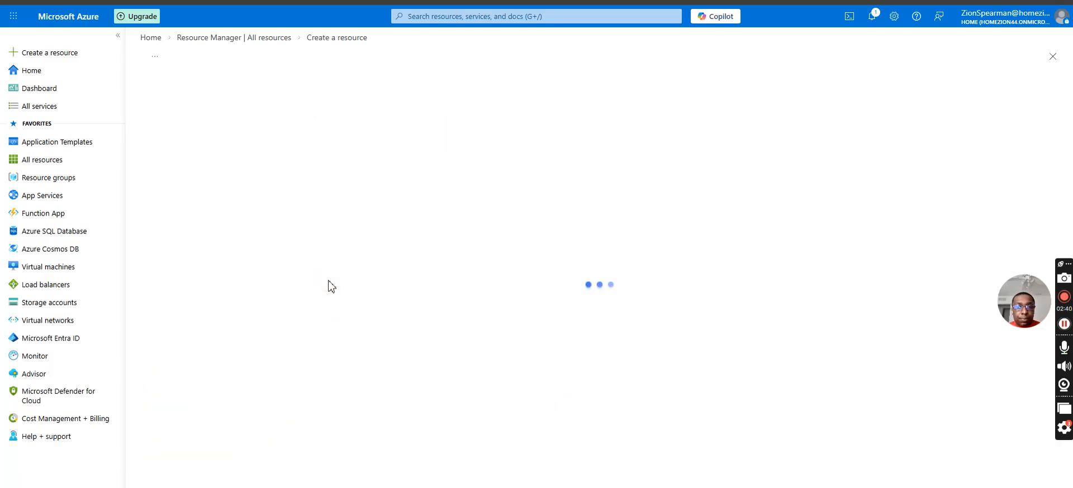
Assign the storage account to the log-analystics-rg resource group and name it logrgstorage.
{"action": "left_click", "coordinate": [305, 244]}
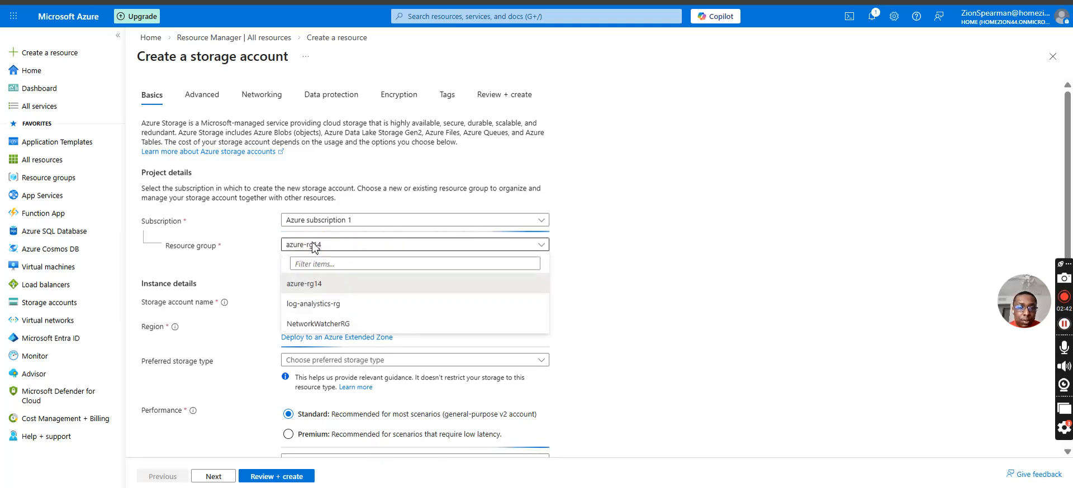
{"action": "left_click", "coordinate": [309, 305]}
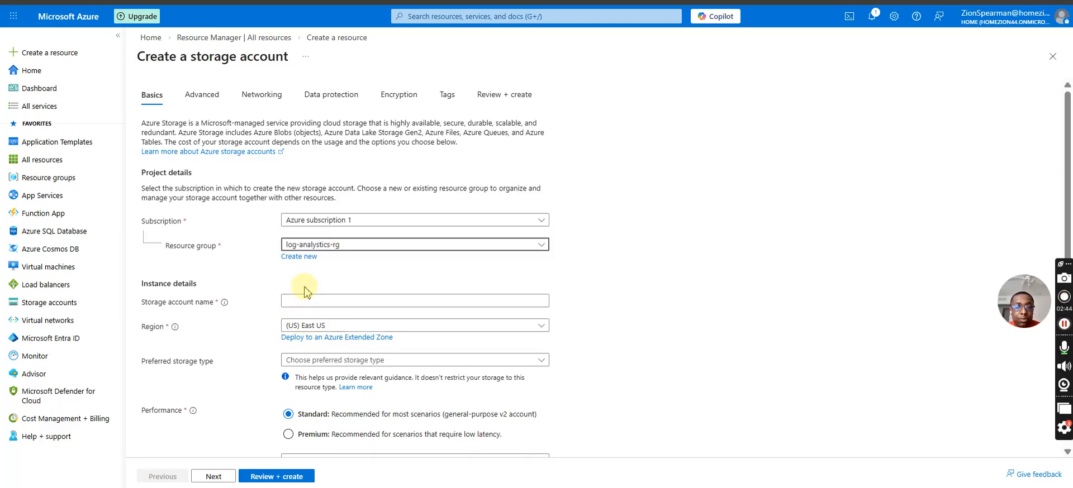
{"action": "left_click", "coordinate": [308, 301]}
{"action": "type", "text": "logrgstorage"}
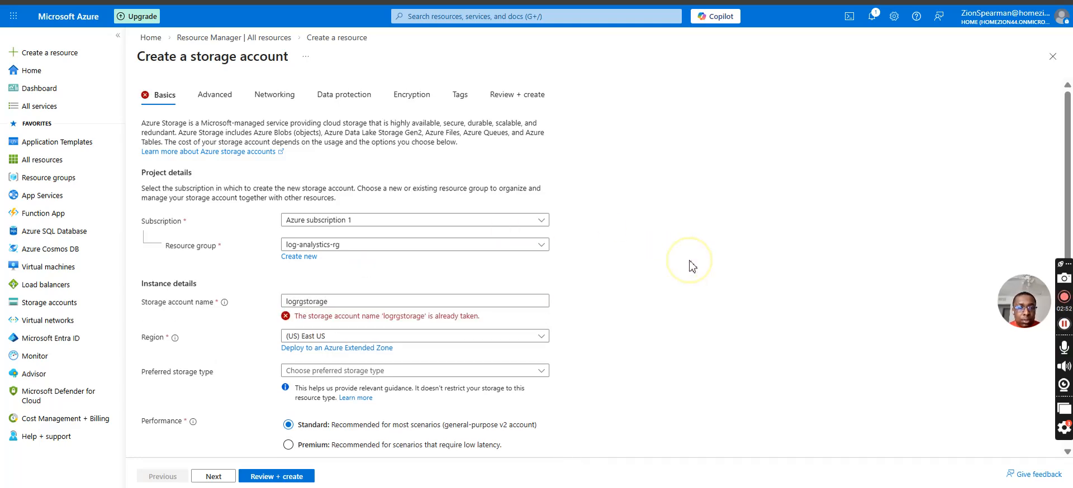
Change the storage account name to logrgstorage32 and proceed to the review of its configuration.
{"action": "left_click", "coordinate": [467, 302]}
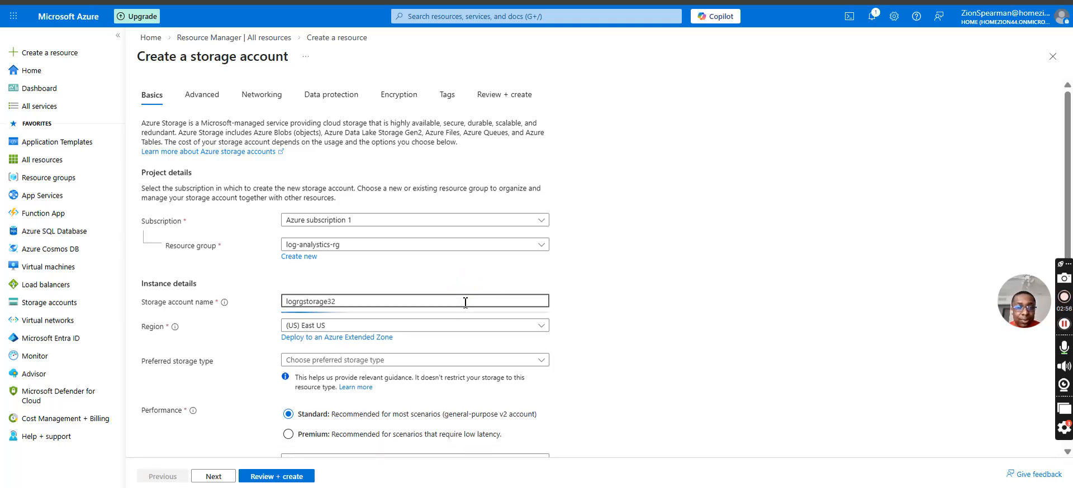
{"action": "scroll", "coordinate": [380, 353], "scroll_direction": "down", "scroll_amount": 2}
{"action": "scroll", "coordinate": [380, 353], "scroll_direction": "down", "scroll_amount": 1}
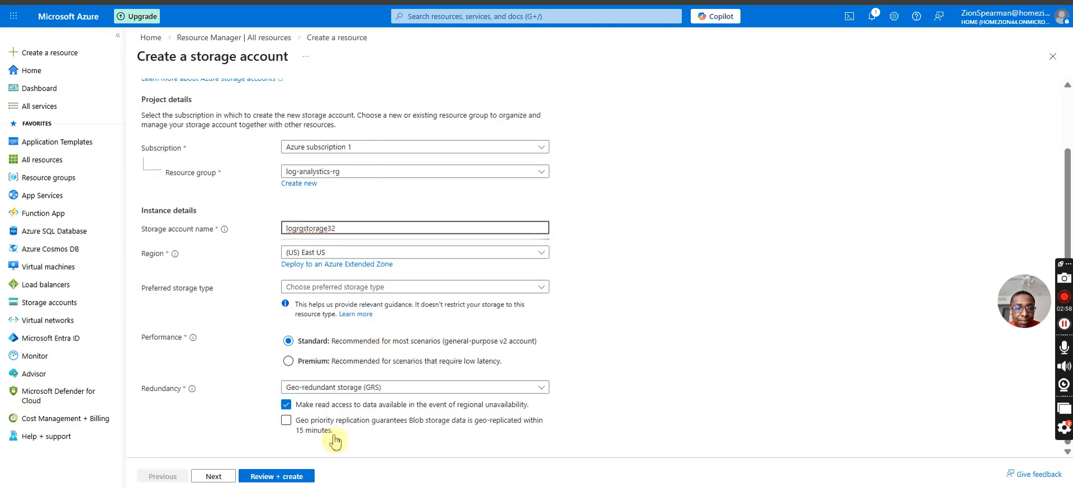
{"action": "left_click", "coordinate": [281, 477]}
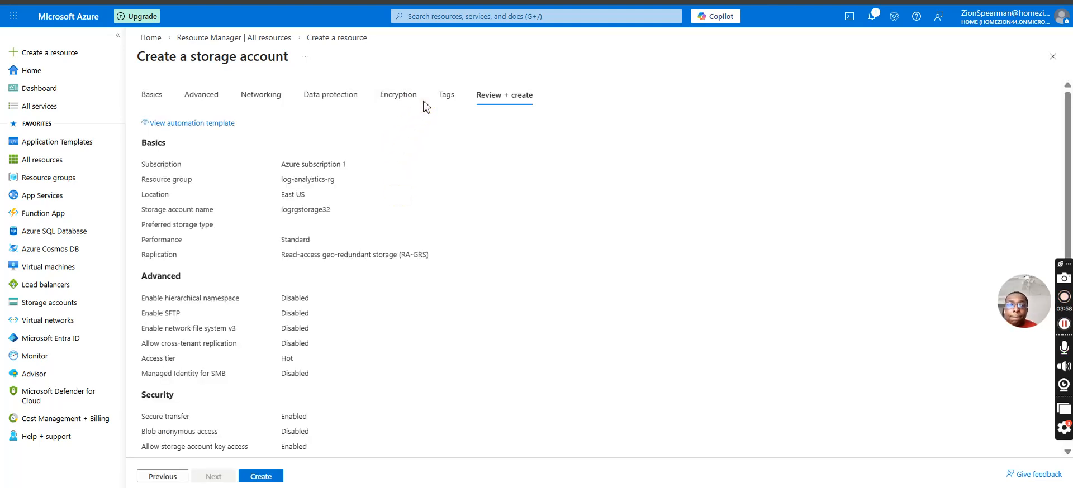
Create the logrgstorage32 storage account, then return to the home page and check the deployment's progress in the notifications.
{"action": "left_click", "coordinate": [266, 479]}
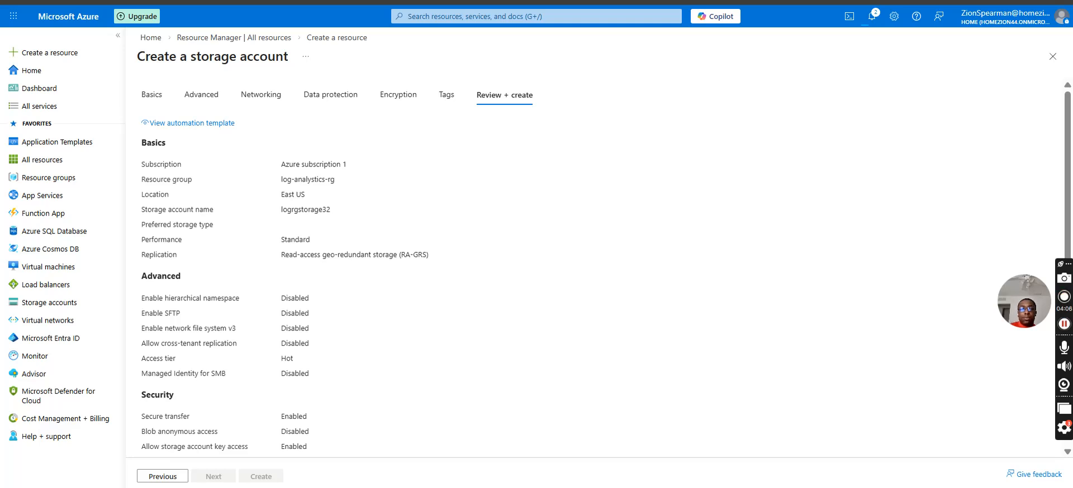
{"action": "left_click", "coordinate": [36, 76]}
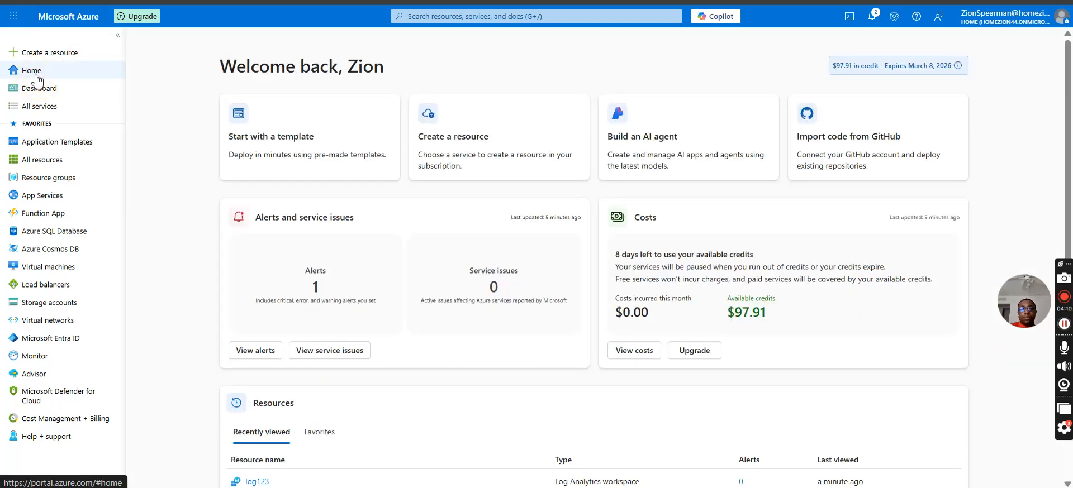
{"action": "left_click", "coordinate": [878, 25]}
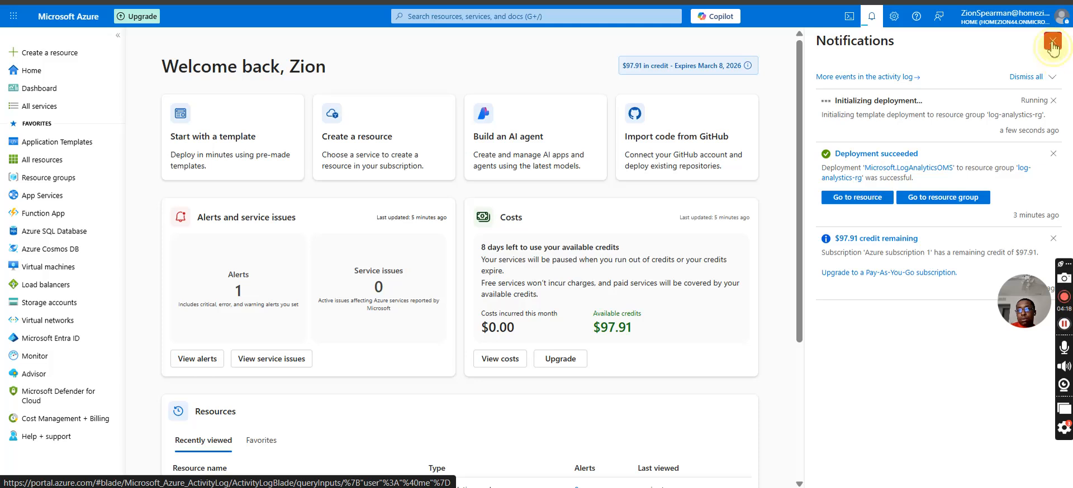
{"action": "left_click", "coordinate": [1052, 41]}
{"action": "scroll", "coordinate": [455, 287], "scroll_direction": "down", "scroll_amount": 5}
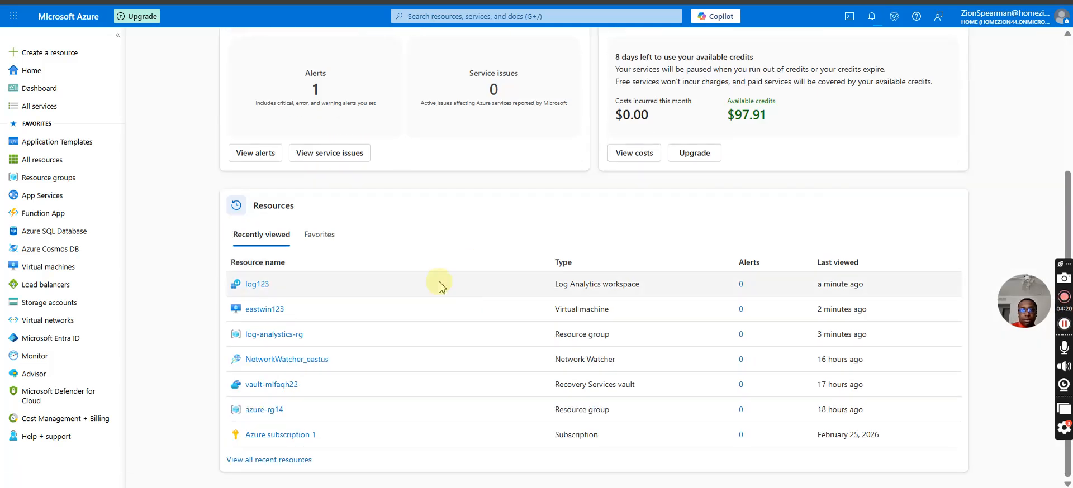
From the list of all resources, recheck which storage accounts eastwin123's diagnostic settings offer, and close the virtual machine page.
{"action": "left_click", "coordinate": [28, 165]}
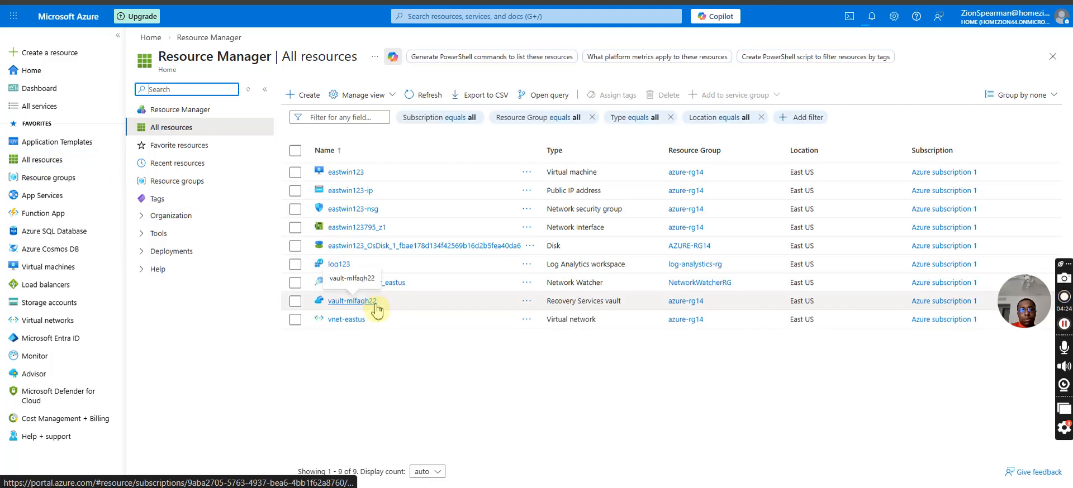
{"action": "left_click", "coordinate": [350, 173]}
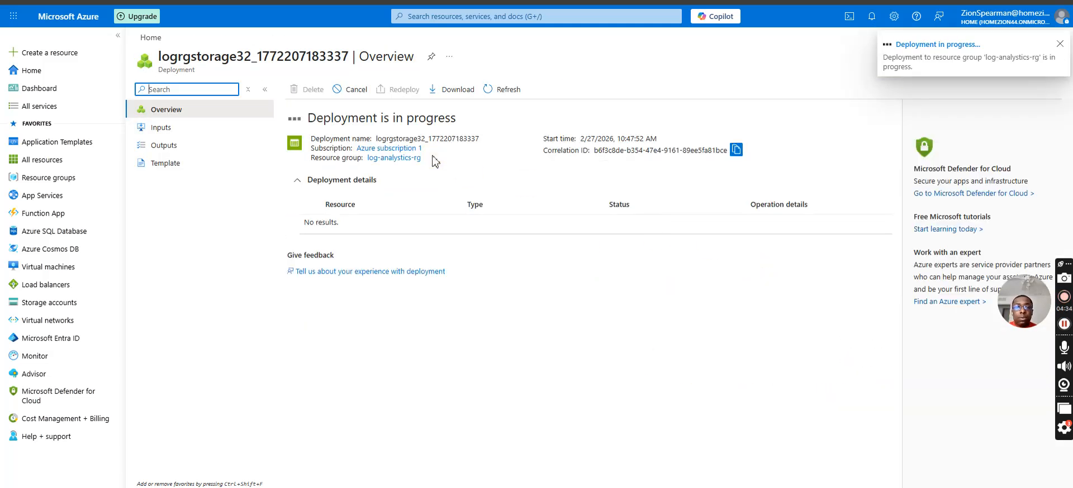
{"action": "left_click", "coordinate": [41, 73]}
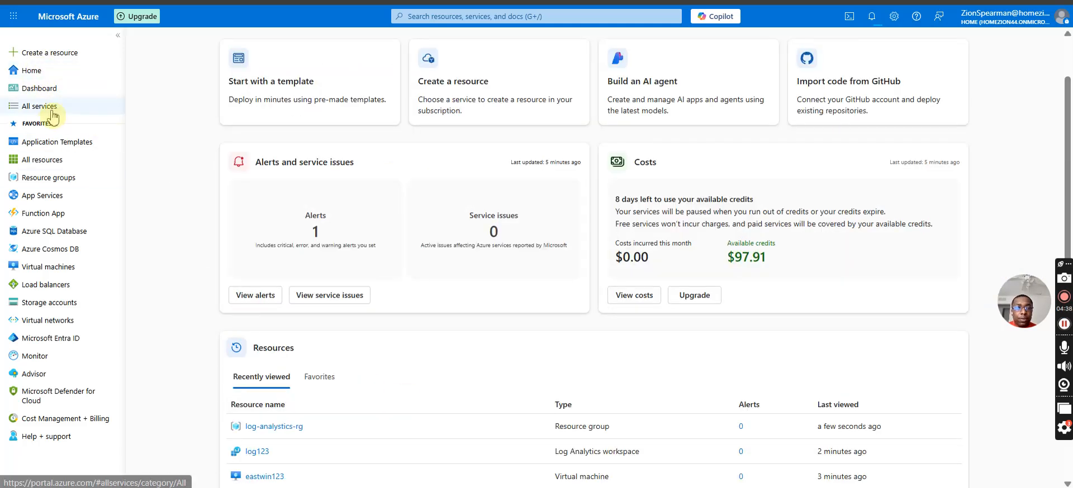
{"action": "left_click", "coordinate": [51, 161]}
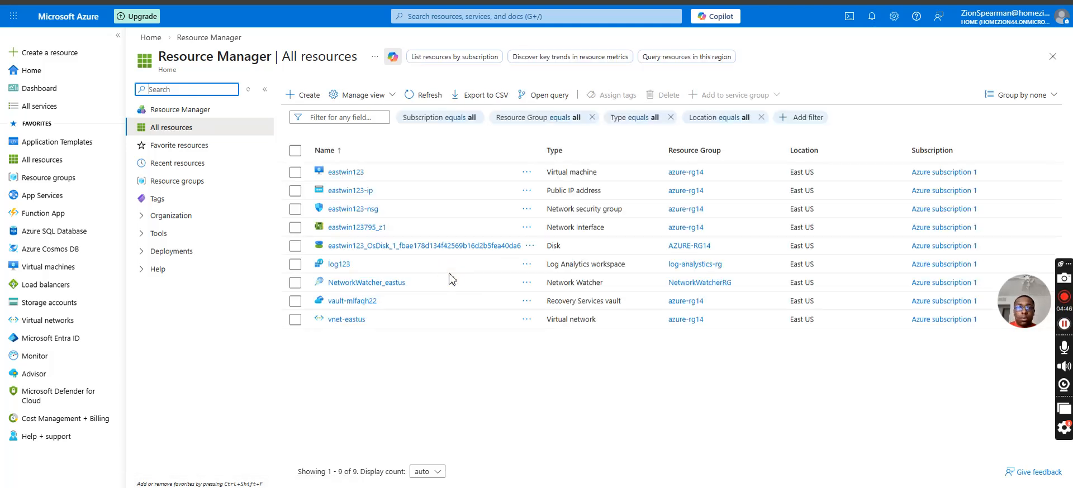
{"action": "left_click", "coordinate": [345, 172]}
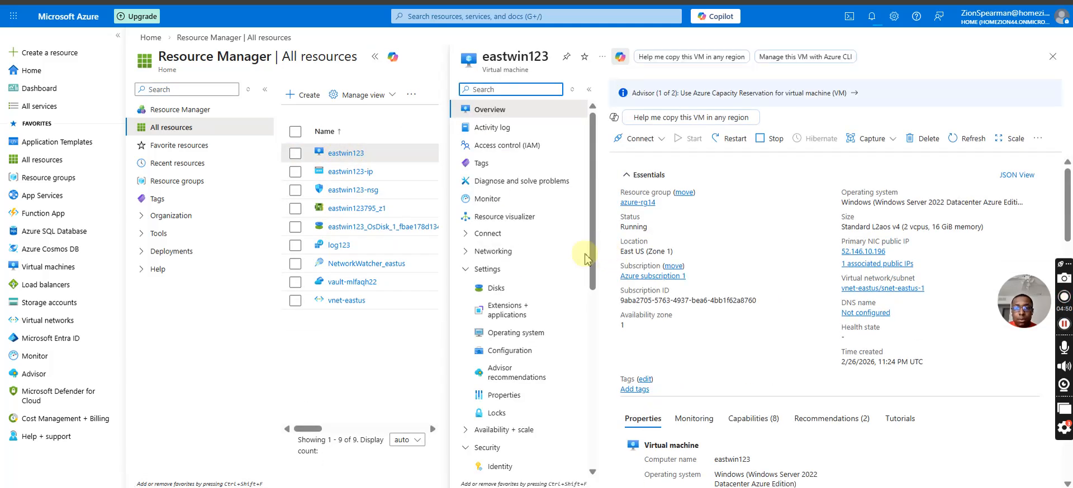
{"action": "scroll", "coordinate": [536, 336], "scroll_direction": "down", "scroll_amount": 6}
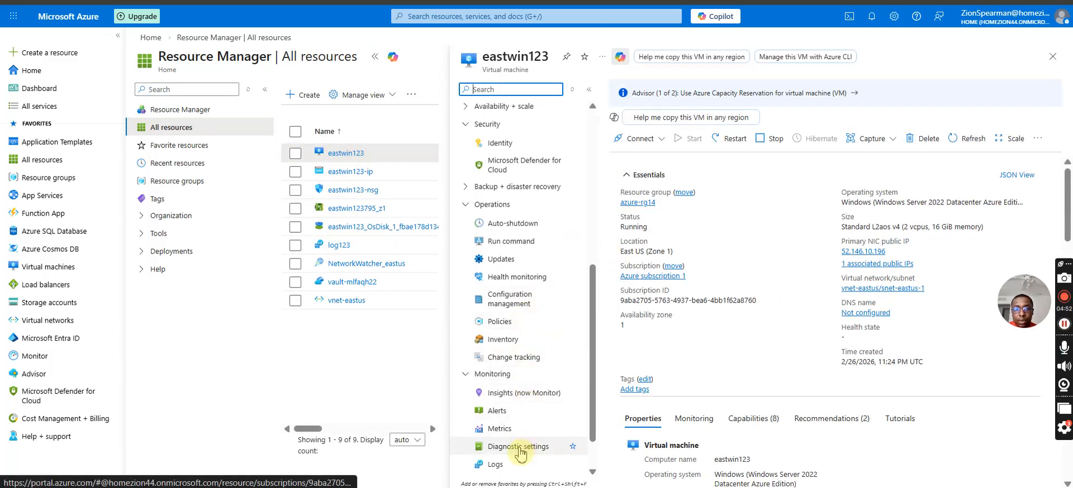
{"action": "left_click", "coordinate": [520, 446]}
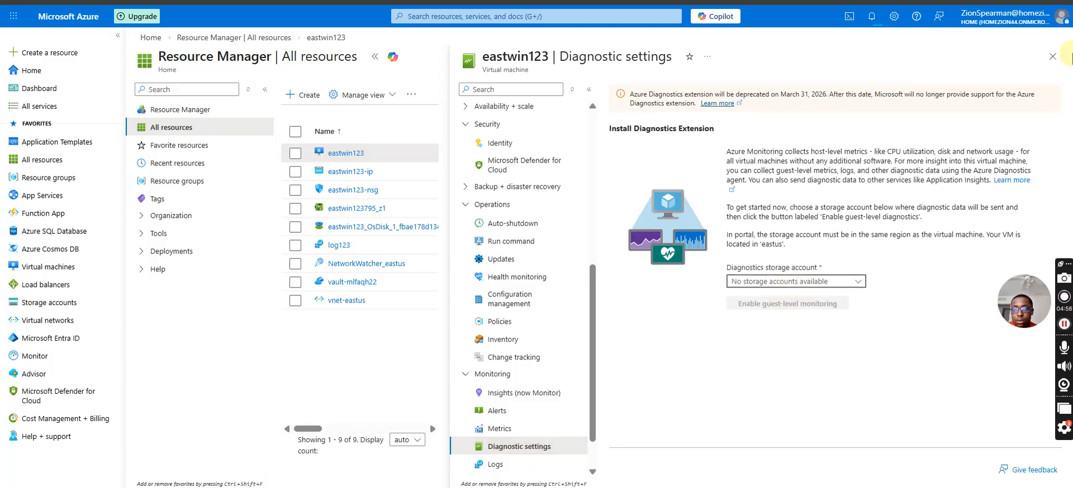
{"action": "left_click", "coordinate": [1052, 58]}
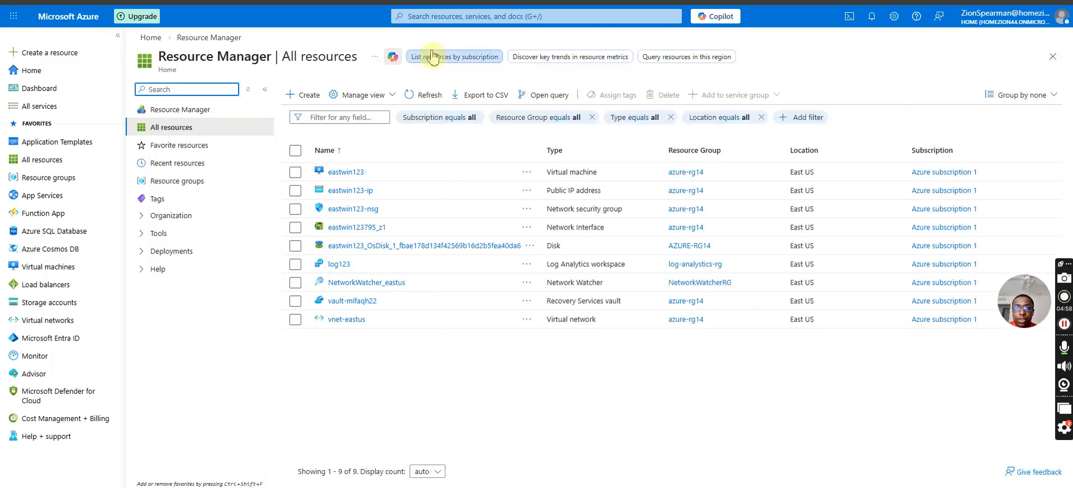
Go to the newly deployed logrgstorage32 storage account from the home page and bring up its diagnostic settings.
{"action": "left_click", "coordinate": [62, 75]}
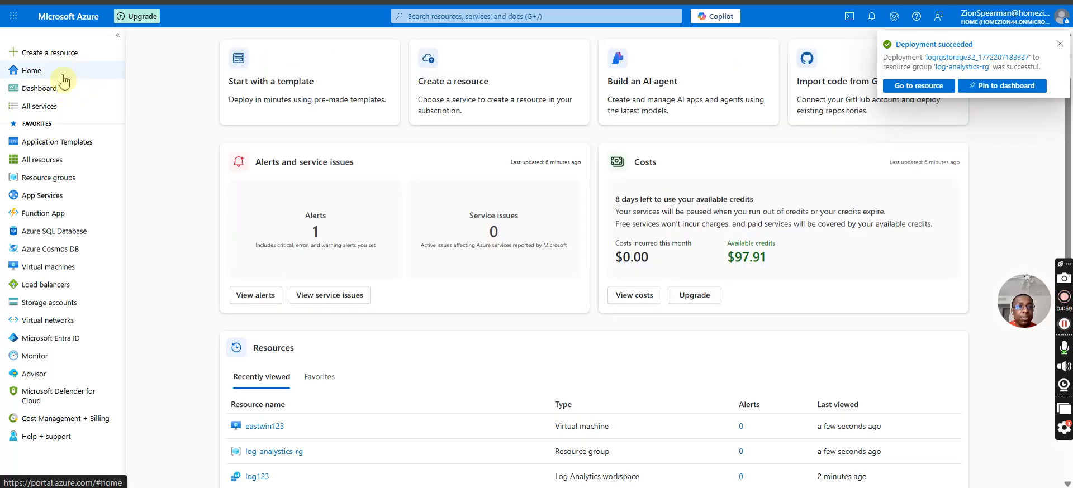
{"action": "left_click", "coordinate": [919, 87]}
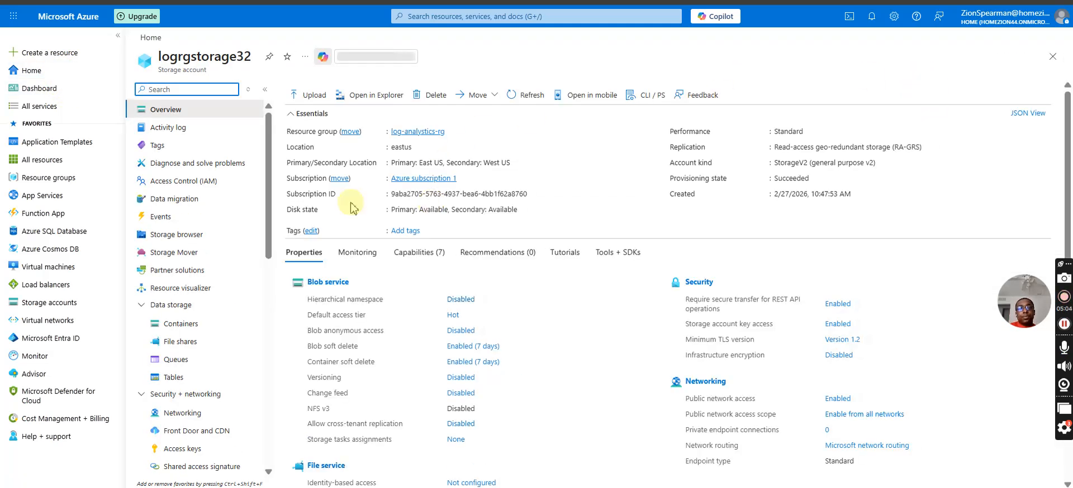
{"action": "scroll", "coordinate": [173, 358], "scroll_direction": "down", "scroll_amount": 3}
{"action": "scroll", "coordinate": [175, 366], "scroll_direction": "down", "scroll_amount": 5}
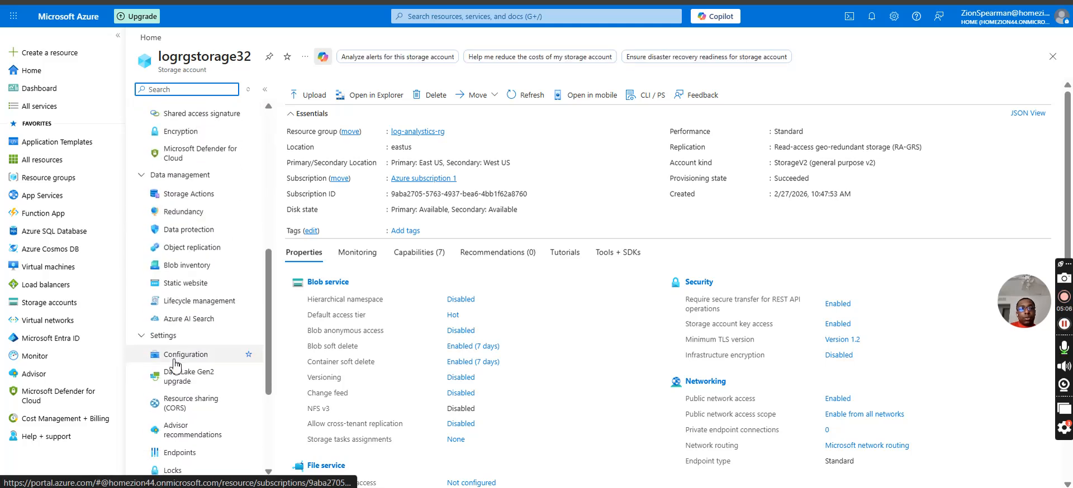
{"action": "left_click", "coordinate": [181, 397]}
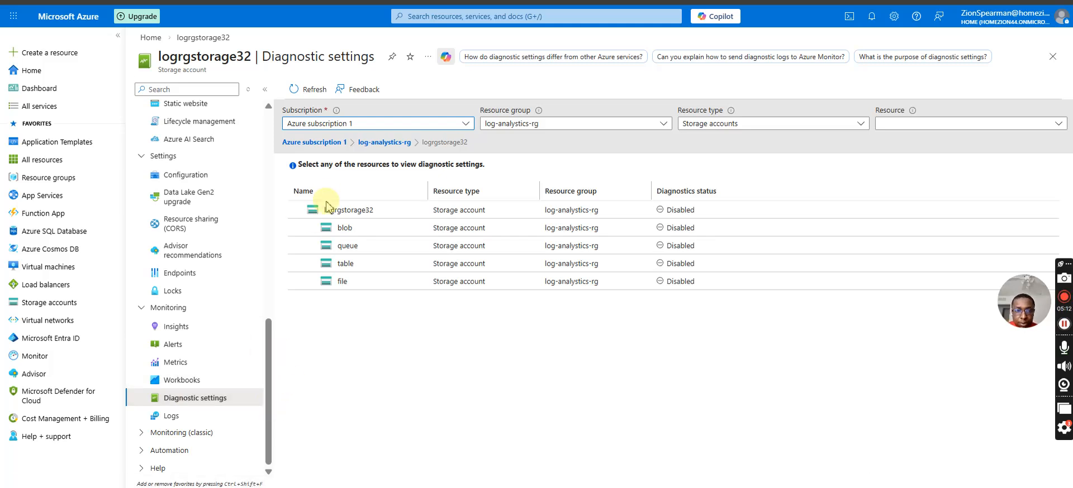
{"action": "left_click", "coordinate": [328, 212]}
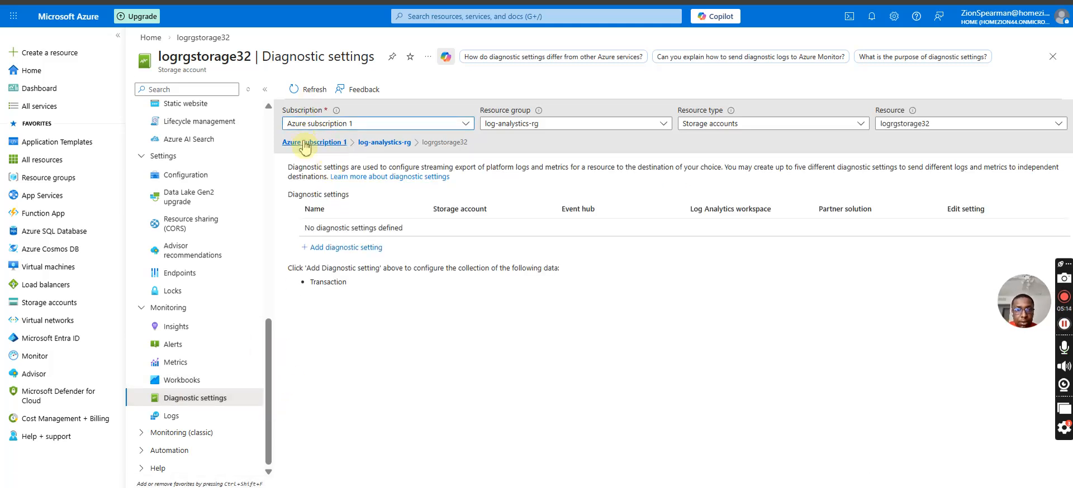
{"action": "left_click", "coordinate": [384, 143]}
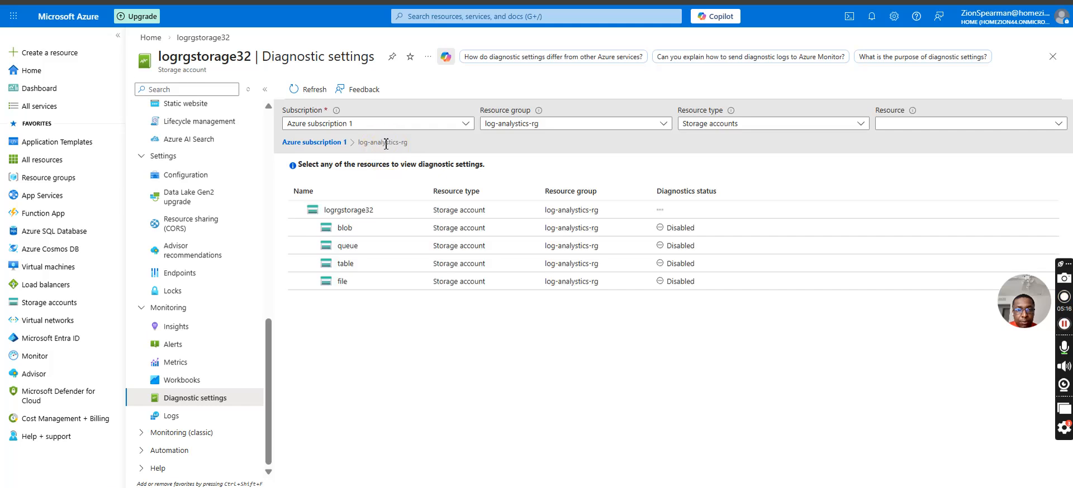
{"action": "left_click", "coordinate": [348, 213]}
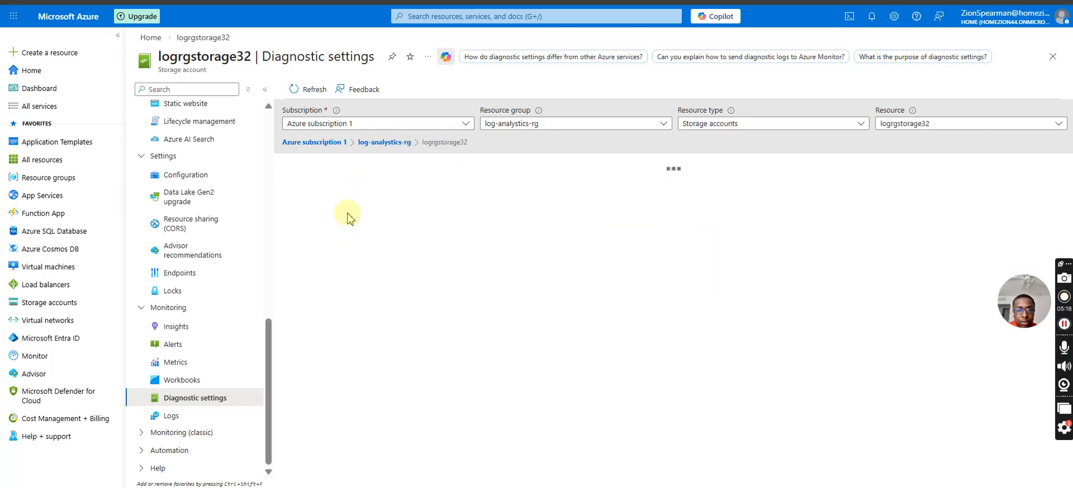
{"action": "left_click", "coordinate": [350, 242]}
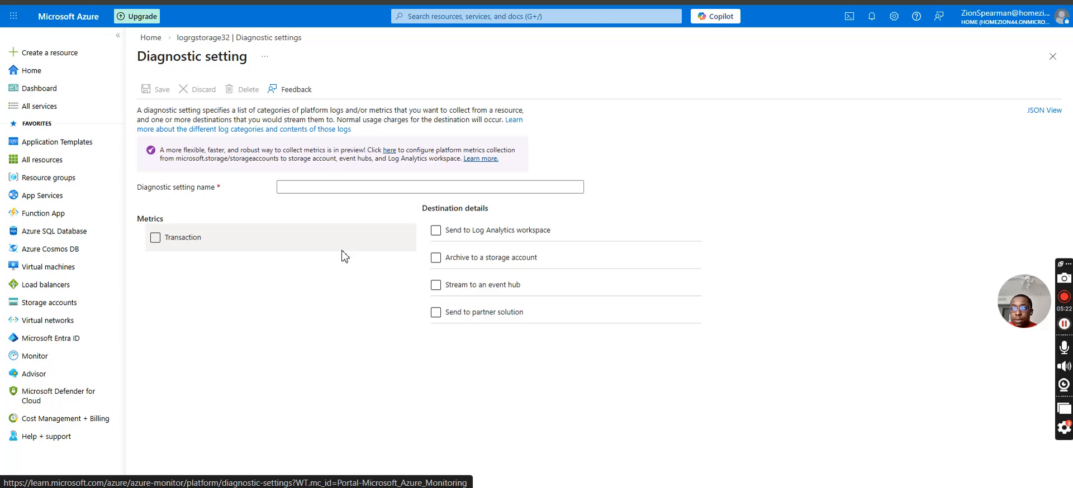
{"action": "left_click", "coordinate": [418, 194]}
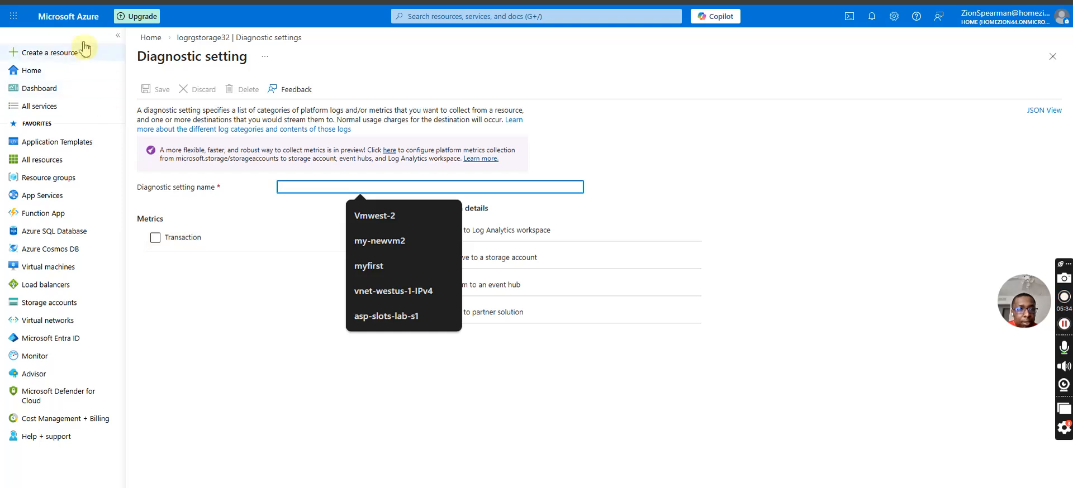
{"action": "left_click", "coordinate": [202, 37]}
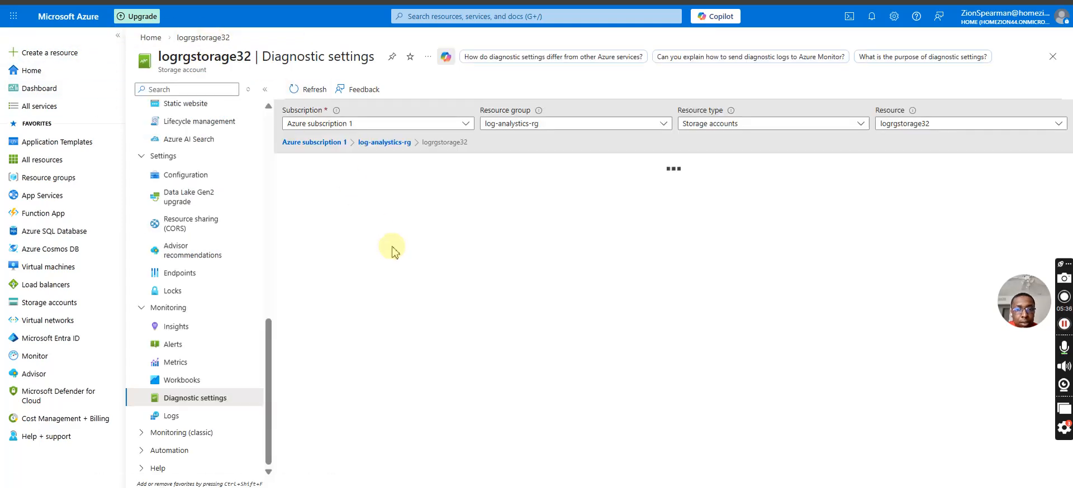
Look through the resource group and resource filter choices and the blob service's diagnostic settings, and return to the log-analystics-rg resource list.
{"action": "left_click", "coordinate": [380, 142]}
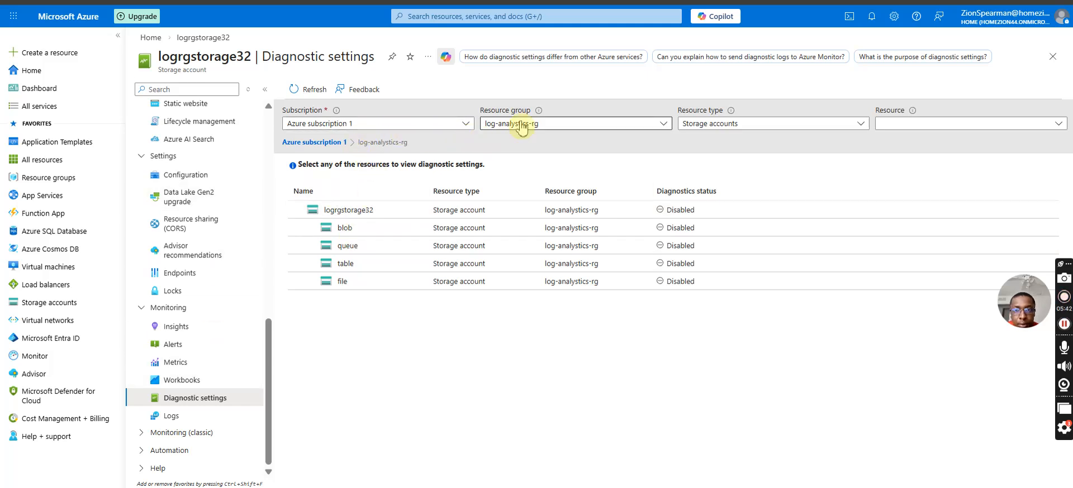
{"action": "left_click", "coordinate": [526, 124]}
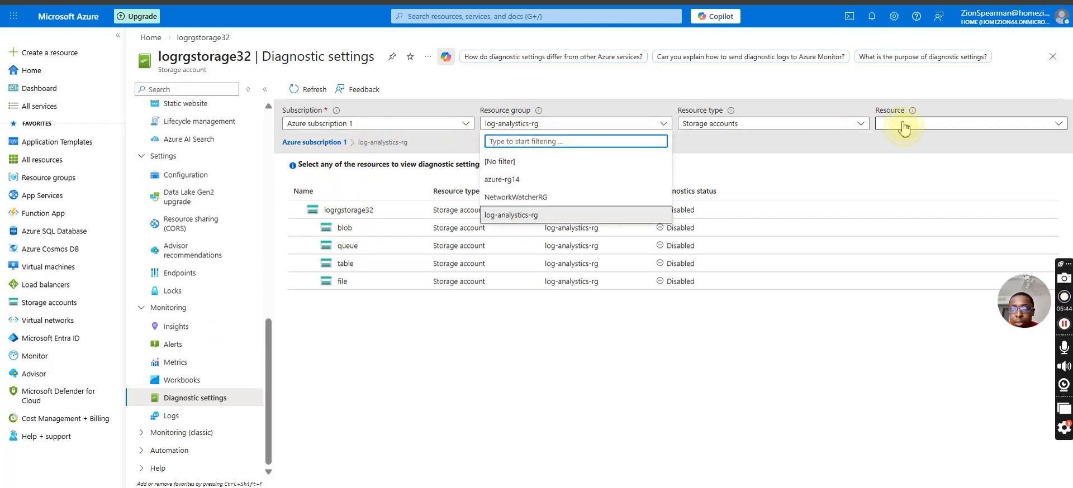
{"action": "left_click", "coordinate": [902, 126]}
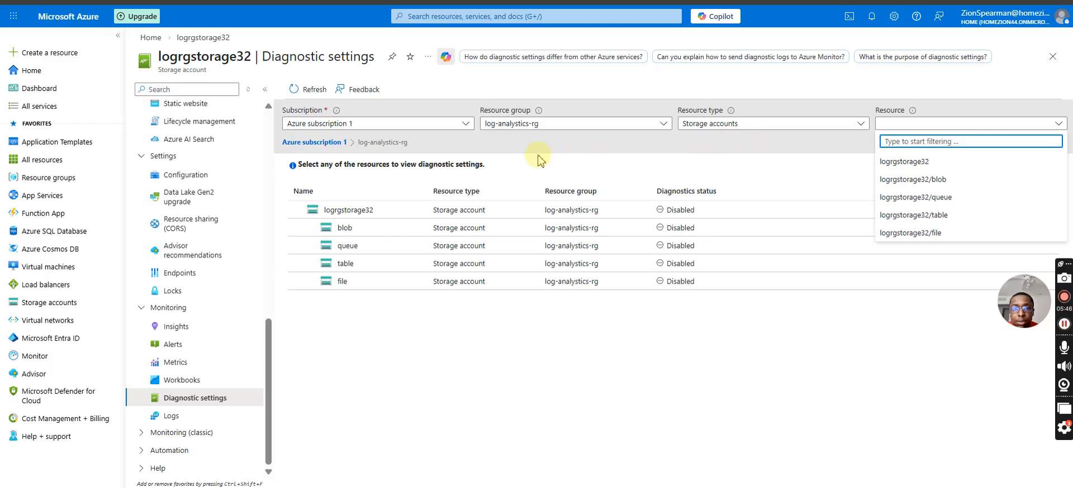
{"action": "left_click", "coordinate": [418, 125]}
{"action": "left_click", "coordinate": [419, 125]}
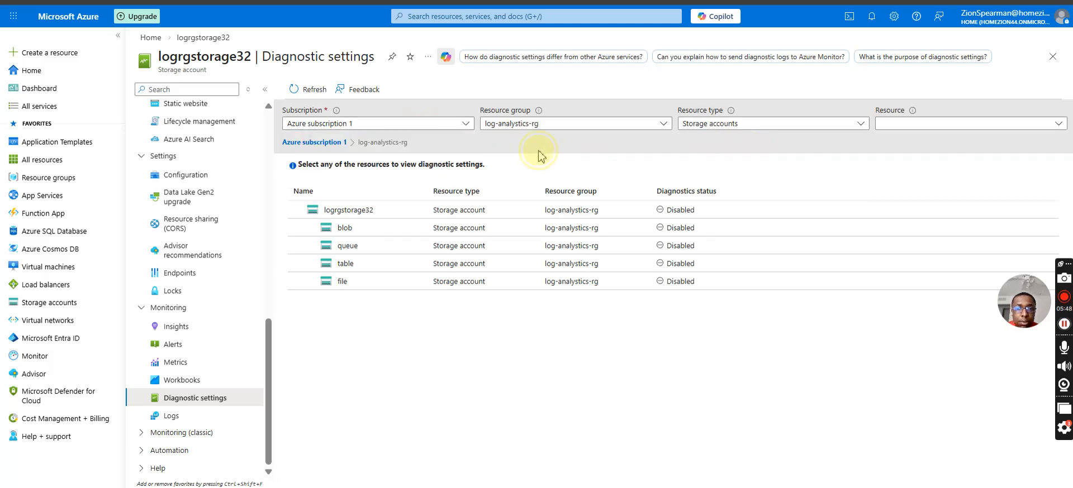
{"action": "left_click", "coordinate": [414, 234]}
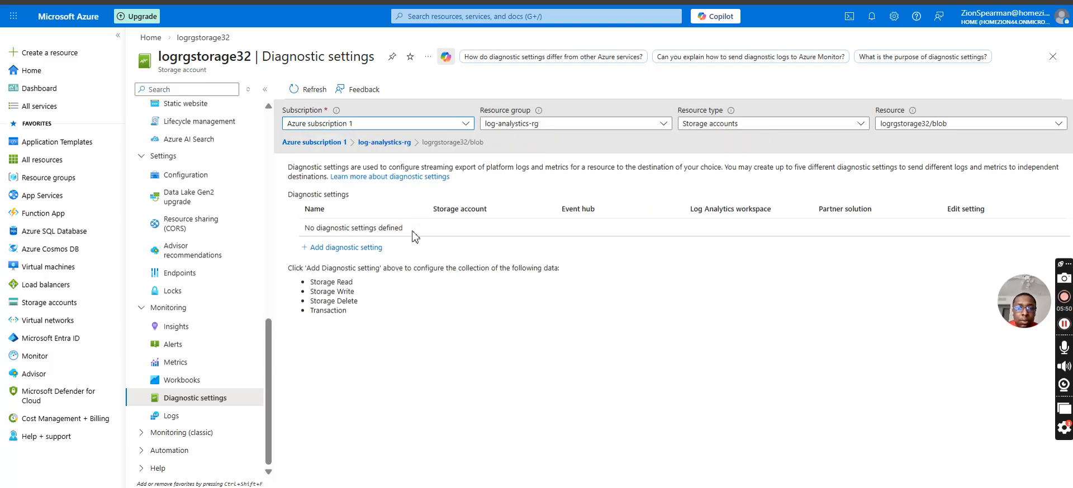
{"action": "left_click", "coordinate": [265, 89]}
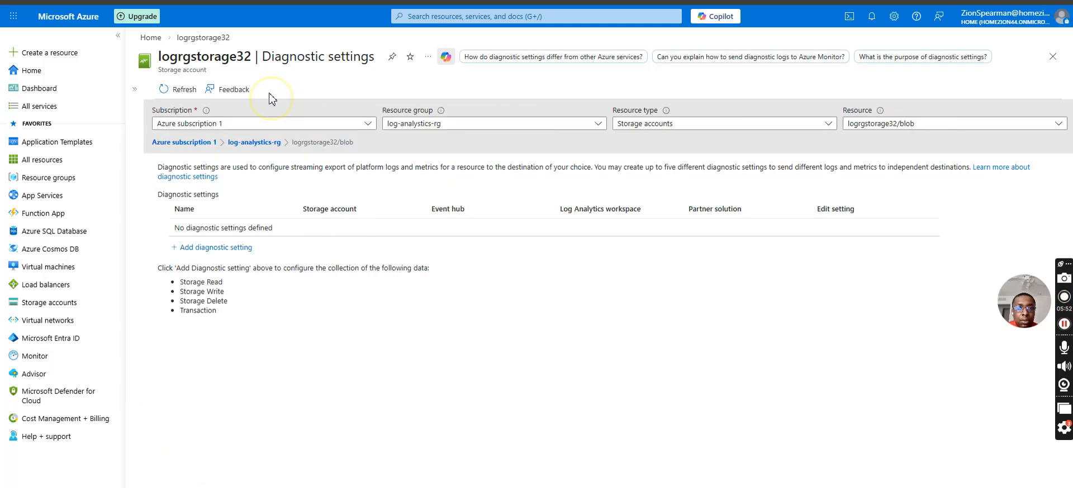
{"action": "left_click", "coordinate": [259, 143]}
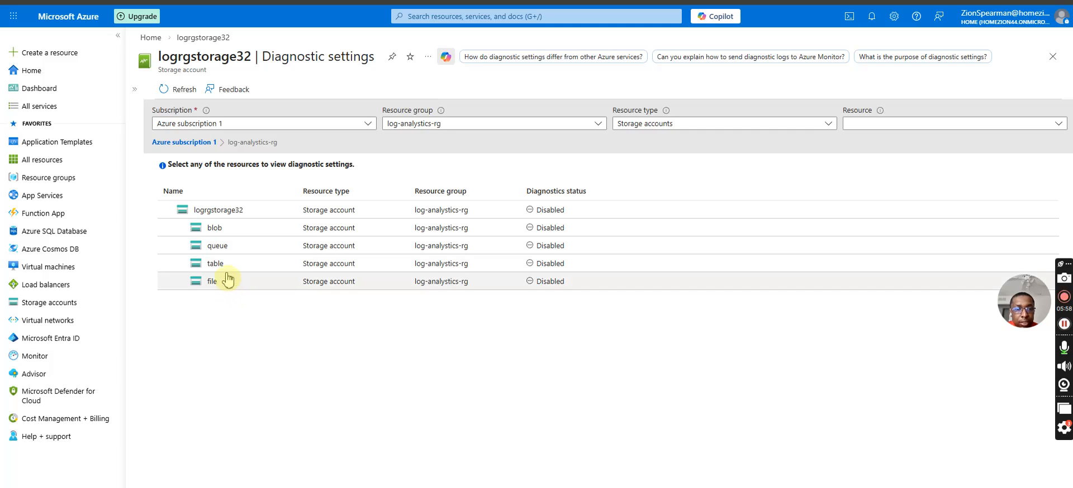
Start a diagnostic setting for logrgstorage32 named send-to-loggggg and enable sending to a Log Analytics workspace.
{"action": "left_click", "coordinate": [227, 212]}
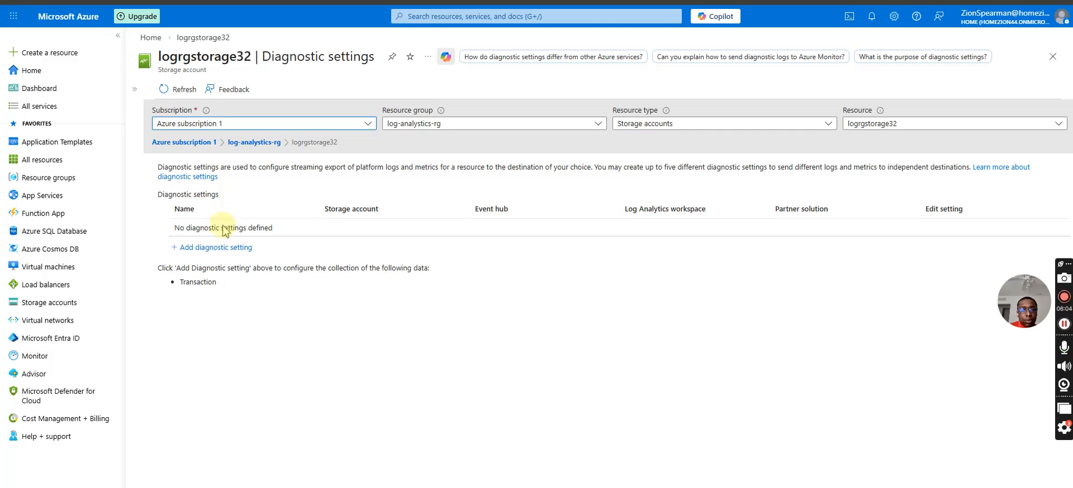
{"action": "left_click", "coordinate": [219, 245]}
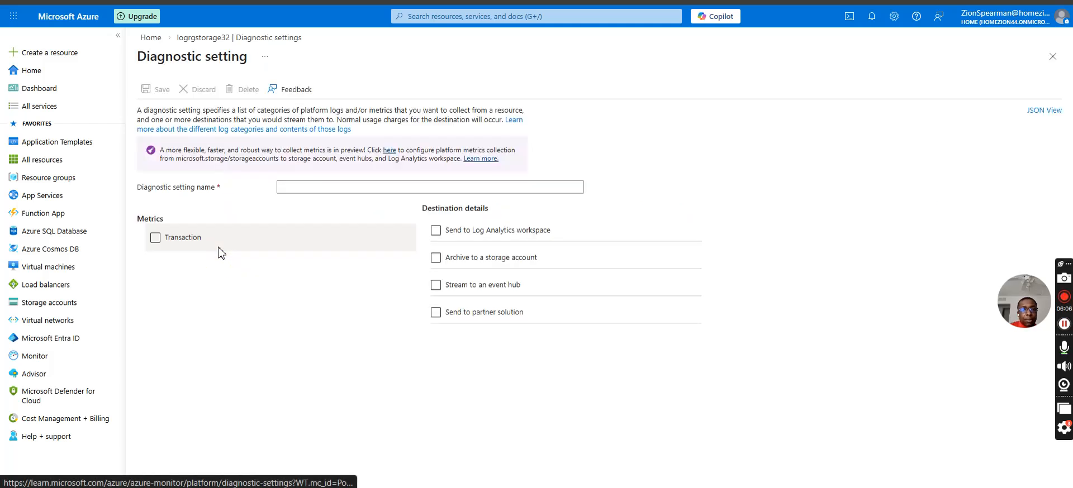
{"action": "left_click", "coordinate": [356, 188]}
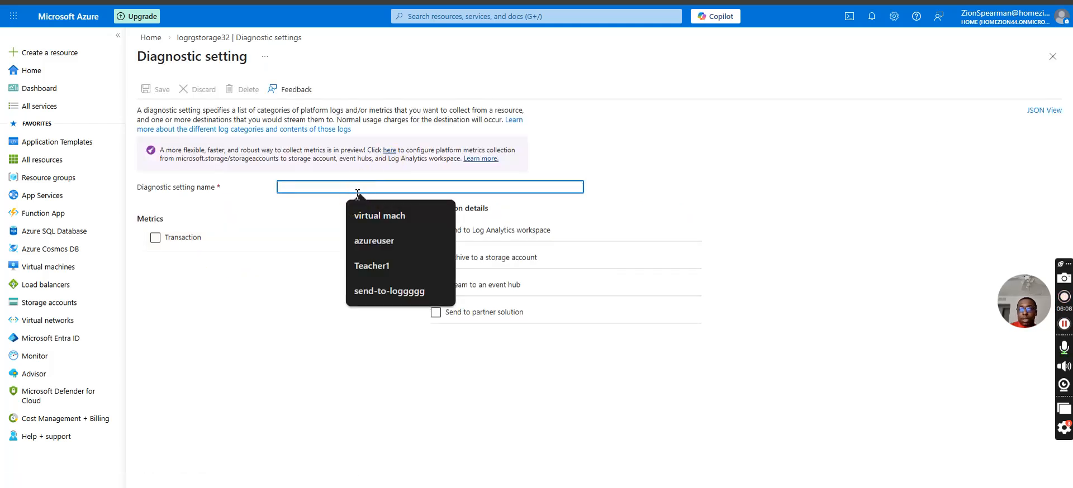
{"action": "type", "text": "send-to-loggggg"}
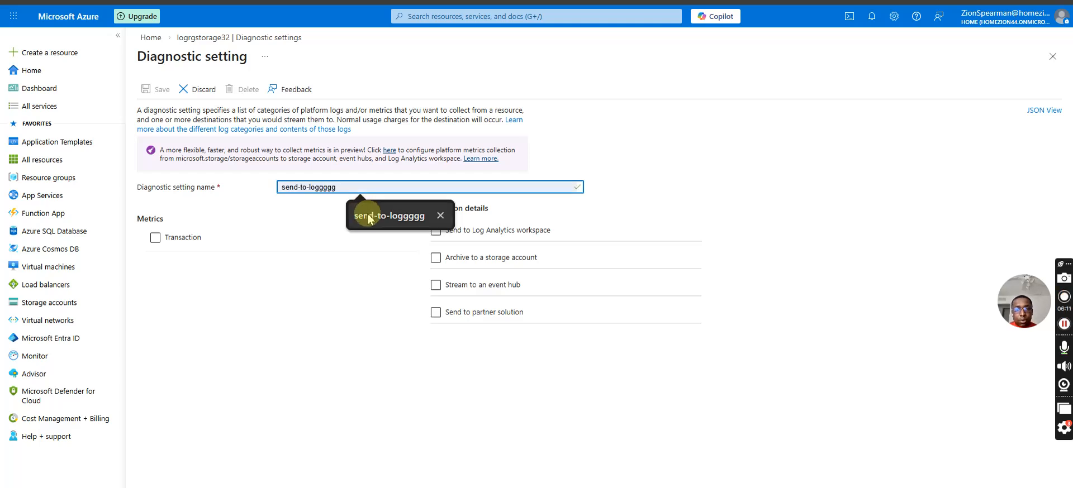
{"action": "left_click", "coordinate": [371, 215]}
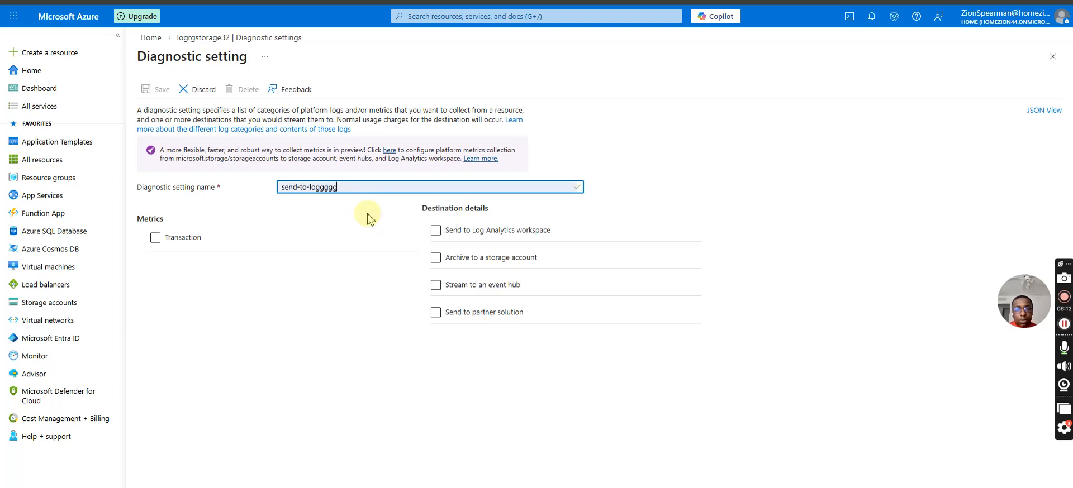
{"action": "left_click", "coordinate": [435, 230]}
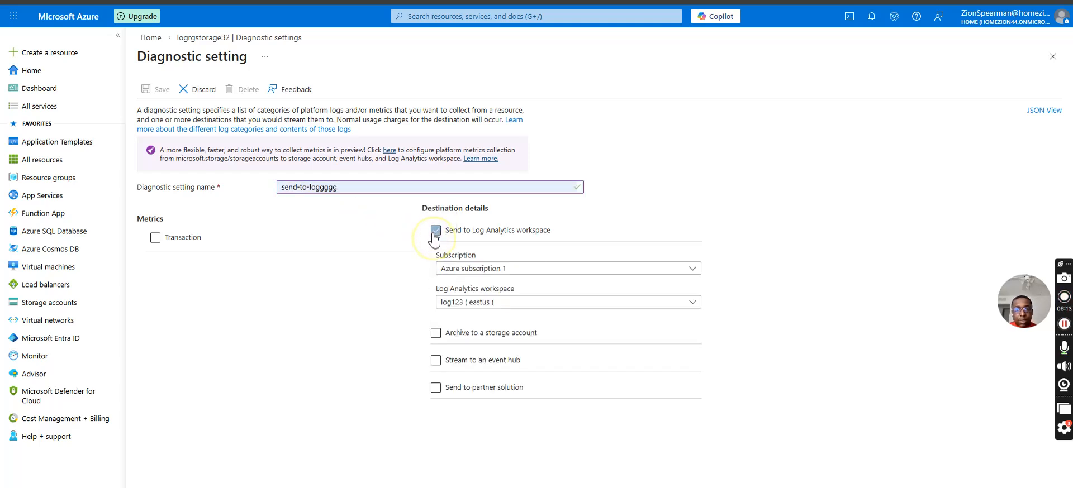
Target the log123 (eastus) workspace, include the Transaction metric, and save the send-to-loggggg diagnostic setting.
{"action": "left_click", "coordinate": [490, 302]}
{"action": "left_click", "coordinate": [475, 340]}
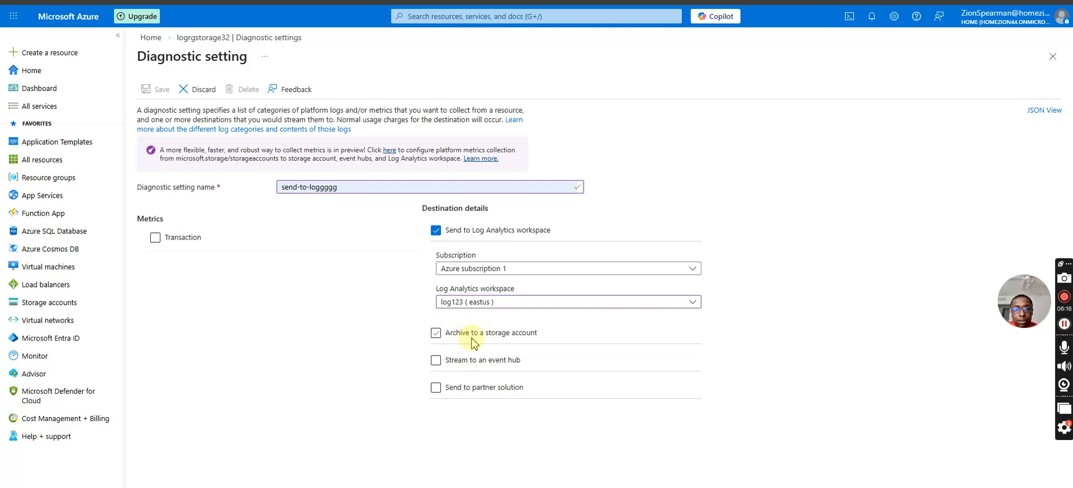
{"action": "left_click", "coordinate": [158, 240]}
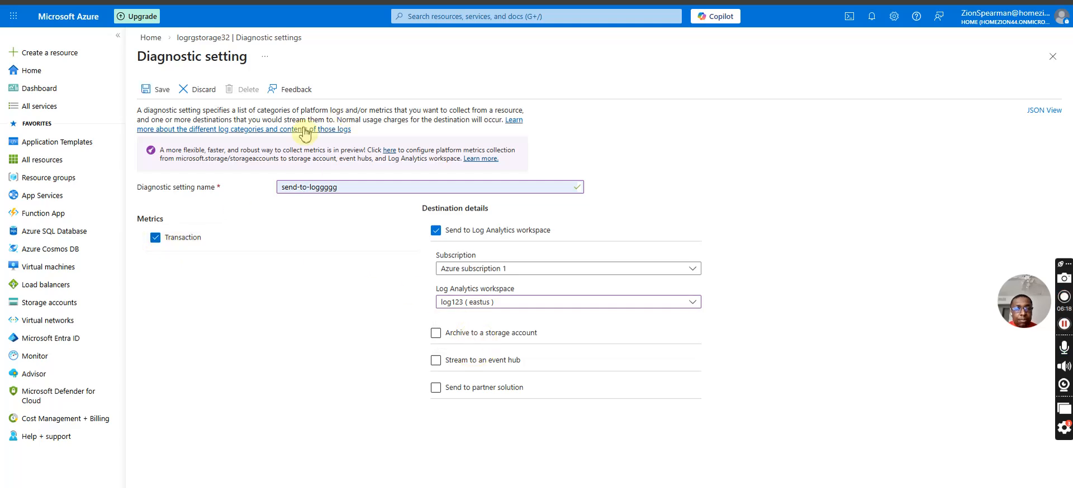
{"action": "left_click", "coordinate": [147, 90]}
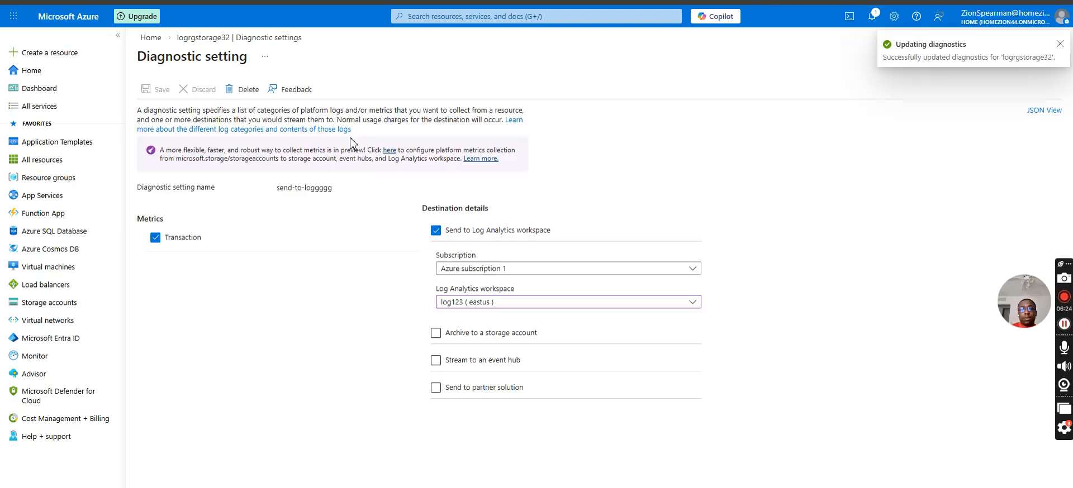
Return to the log-analystics-rg resource list and start a new diagnostic setting for logrgstorage32's blob service.
{"action": "left_click", "coordinate": [207, 38]}
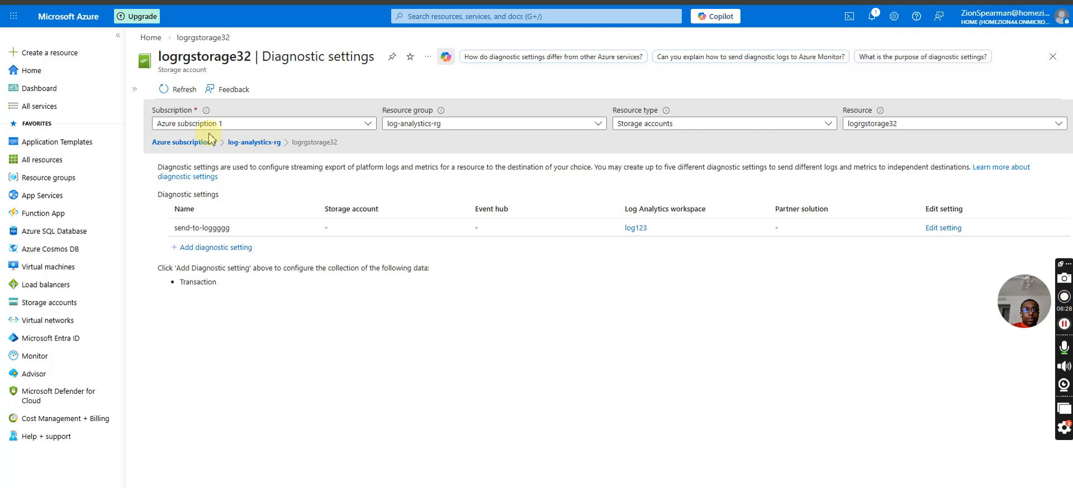
{"action": "left_click", "coordinate": [233, 143]}
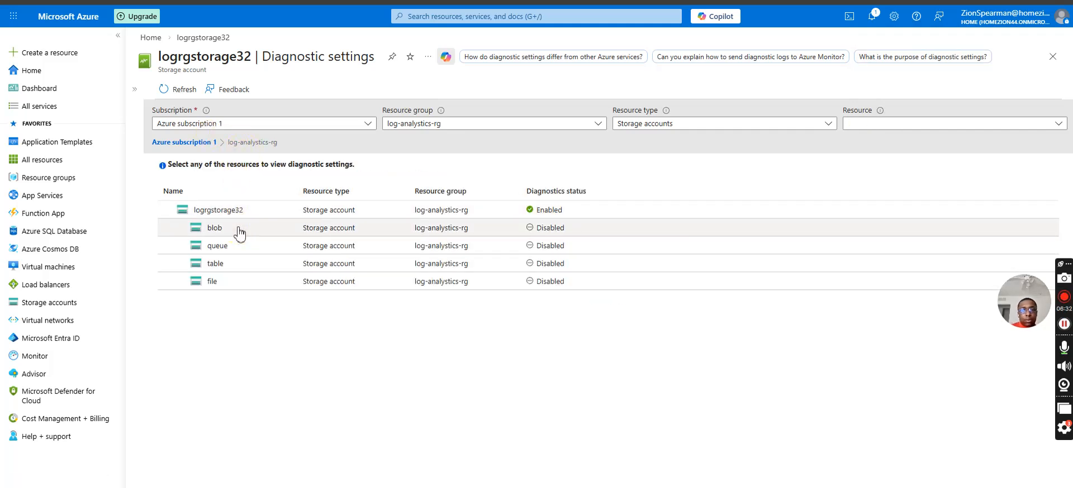
{"action": "left_click", "coordinate": [546, 217]}
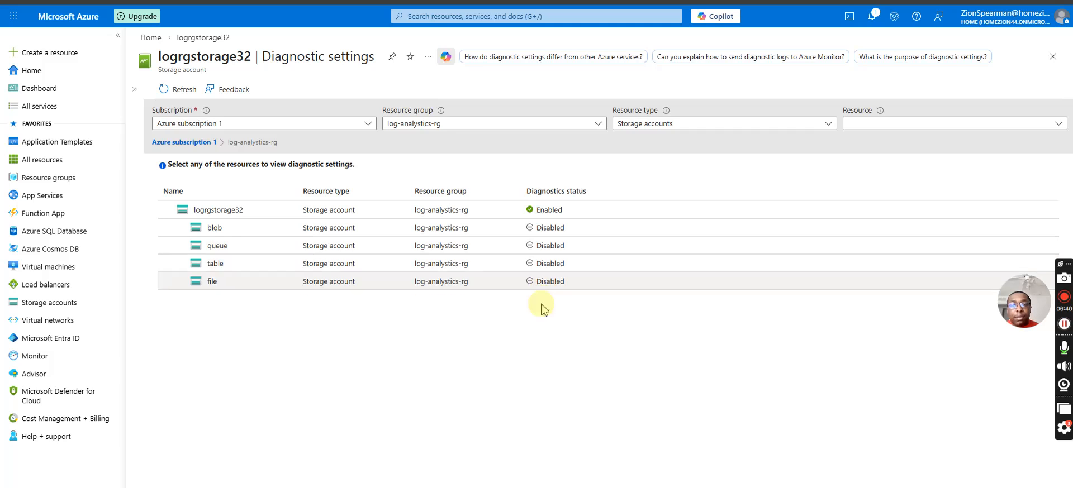
{"action": "left_click", "coordinate": [546, 229]}
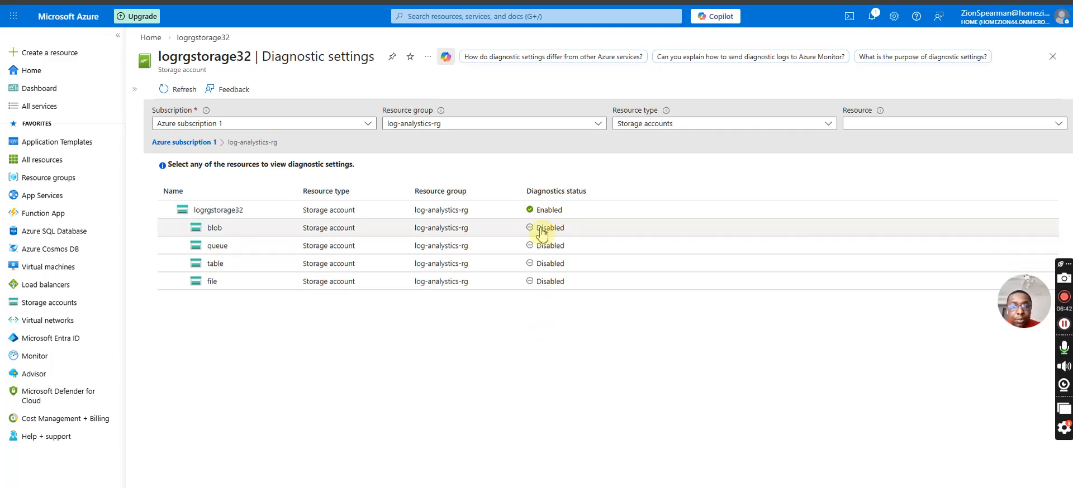
{"action": "left_click", "coordinate": [229, 249]}
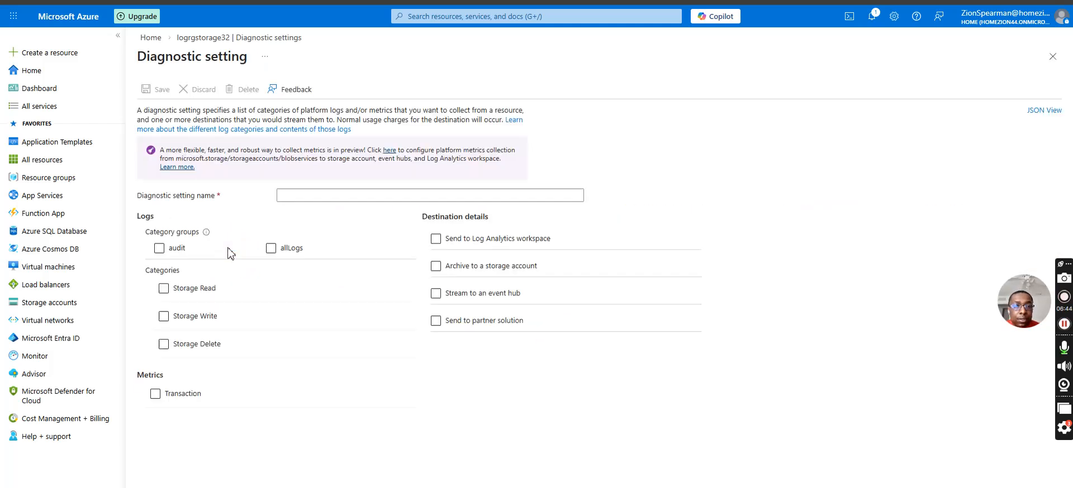
Name the blob diagnostic setting audit-names, collect allLogs, send them to the log123 Log Analytics workspace, and save it.
{"action": "left_click", "coordinate": [455, 240]}
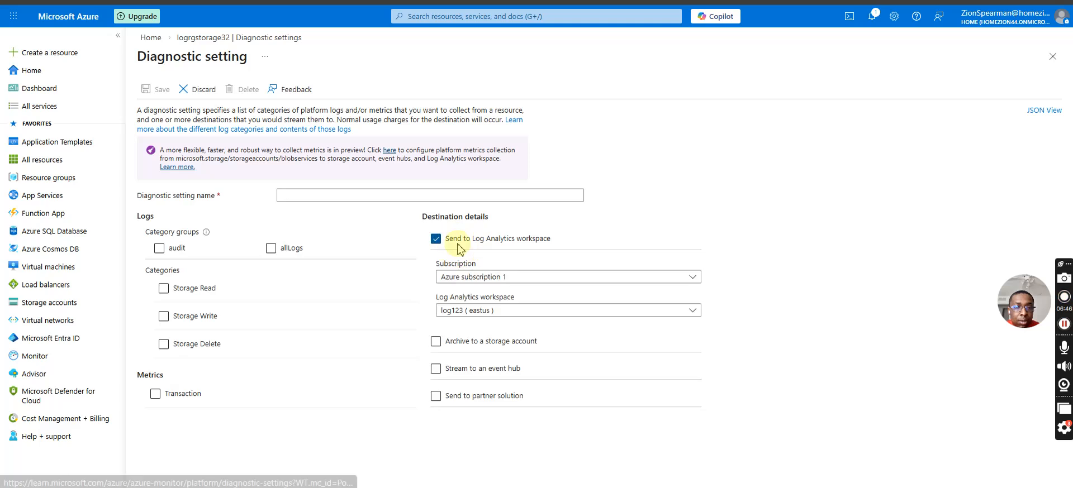
{"action": "left_click", "coordinate": [159, 248]}
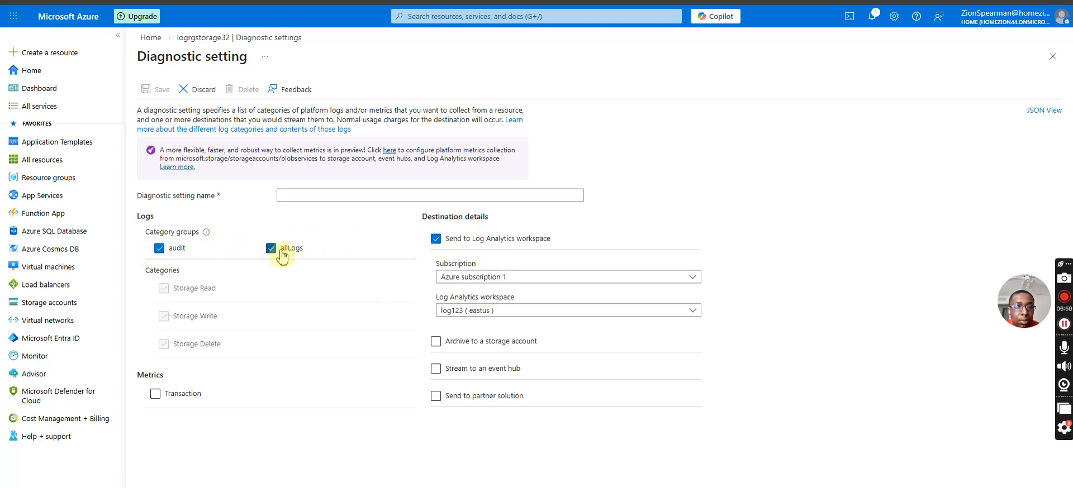
{"action": "left_click", "coordinate": [282, 195]}
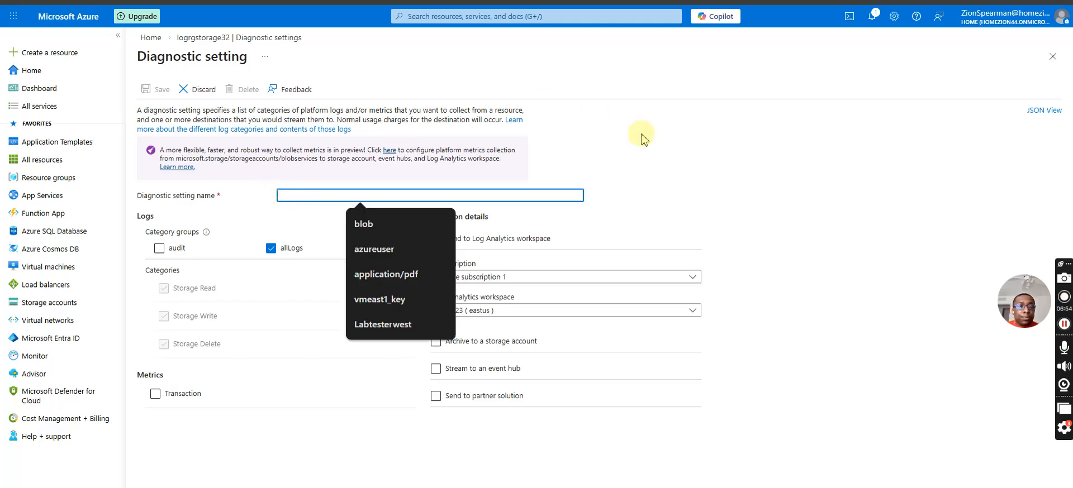
{"action": "type", "text": "aufi"}
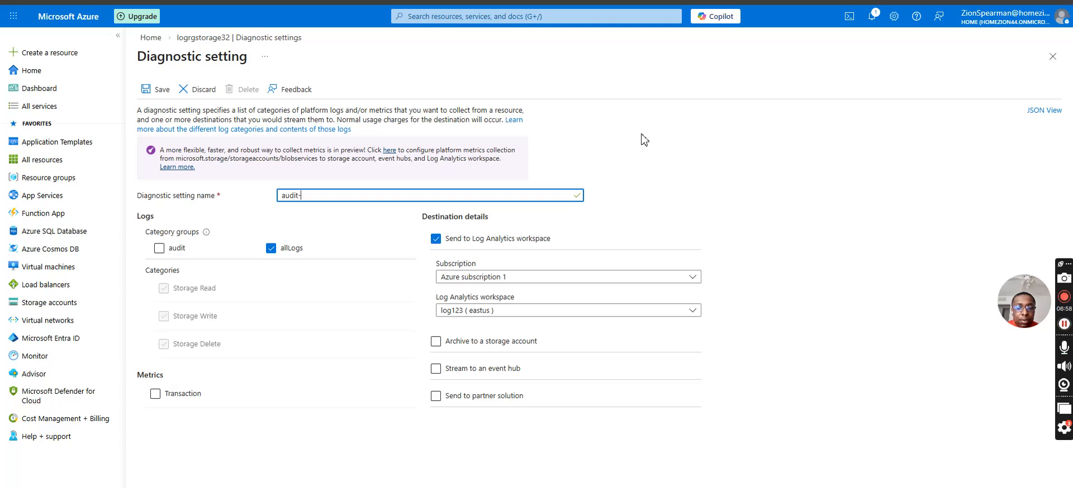
{"action": "key", "text": "Num_Lock"}
{"action": "key", "text": "Num_Lock"}
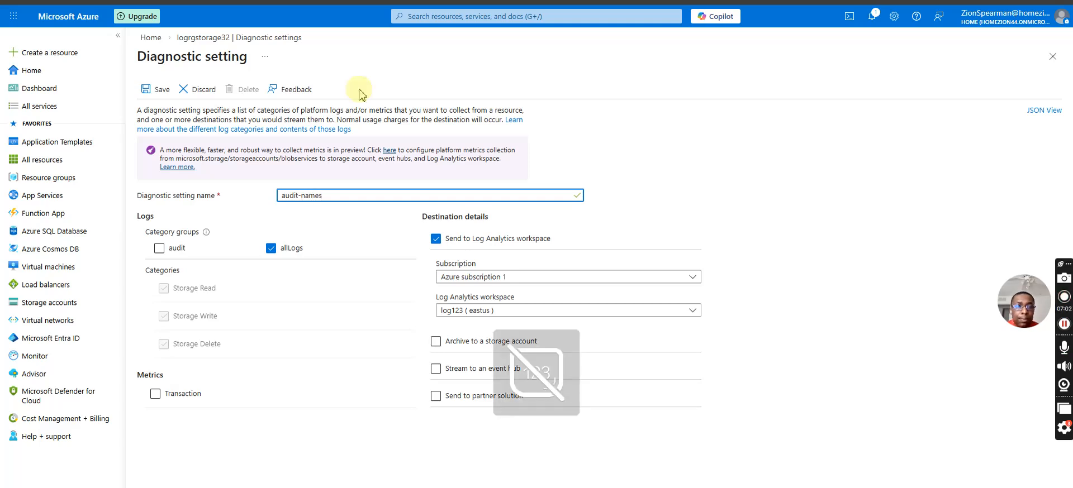
{"action": "left_click", "coordinate": [155, 91]}
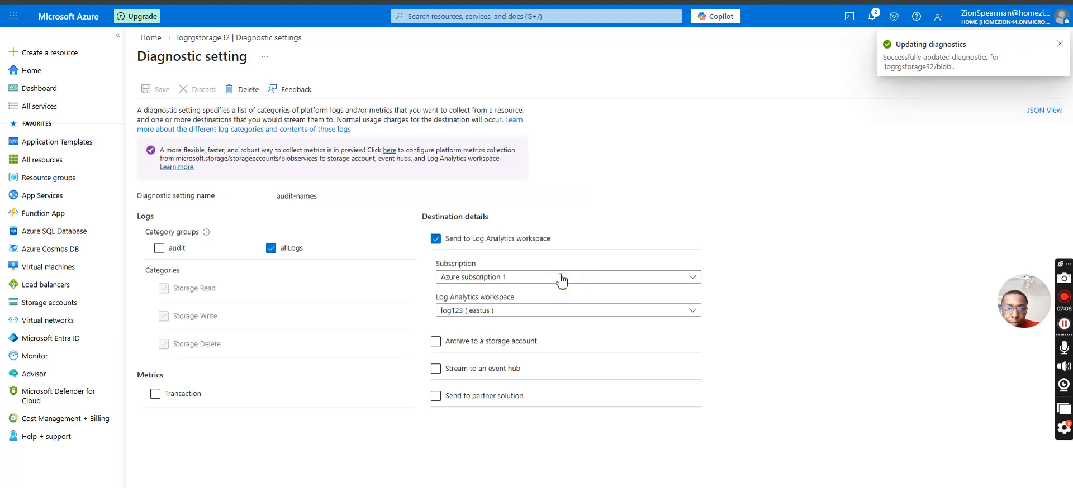
Reopen logrgstorage32's diagnostic settings from its overview, check each service's diagnostics status, and view the storage account's own setting.
{"action": "left_click", "coordinate": [190, 38]}
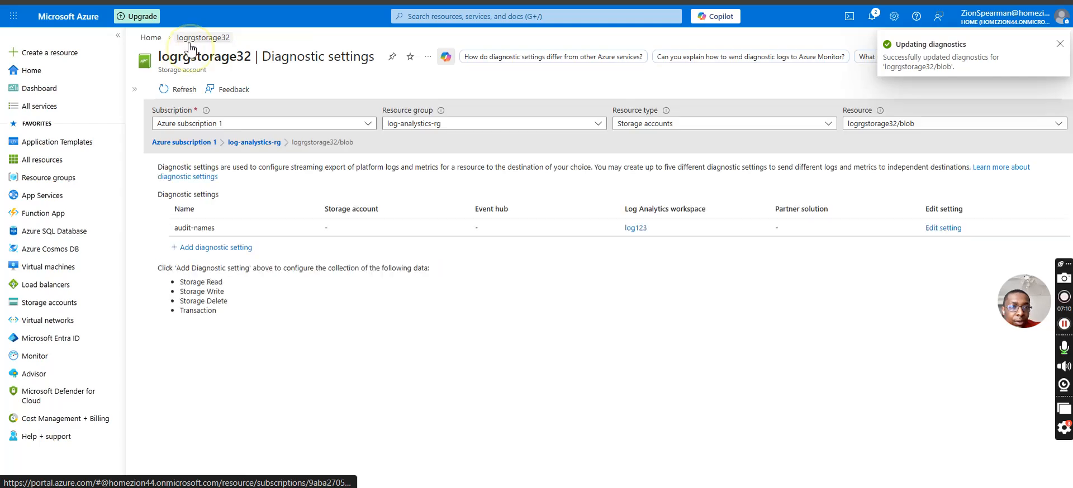
{"action": "left_click", "coordinate": [197, 92]}
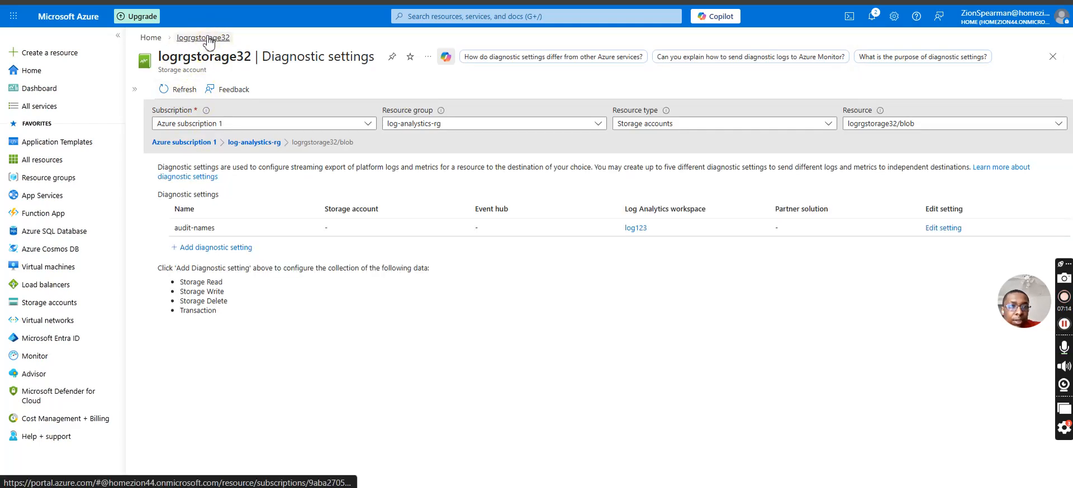
{"action": "left_click", "coordinate": [150, 38]}
{"action": "left_click", "coordinate": [260, 423]}
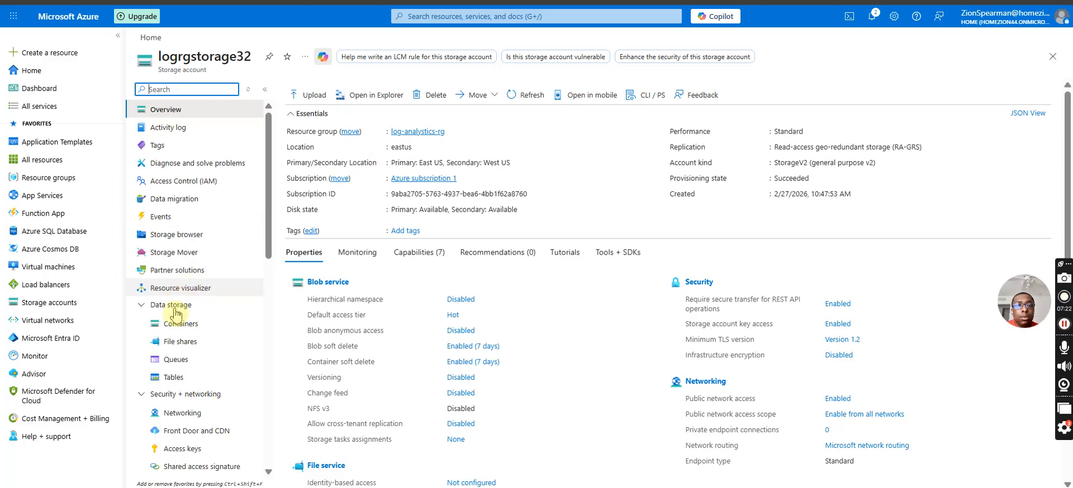
{"action": "scroll", "coordinate": [159, 427], "scroll_direction": "down", "scroll_amount": 2}
{"action": "scroll", "coordinate": [167, 391], "scroll_direction": "down", "scroll_amount": 7}
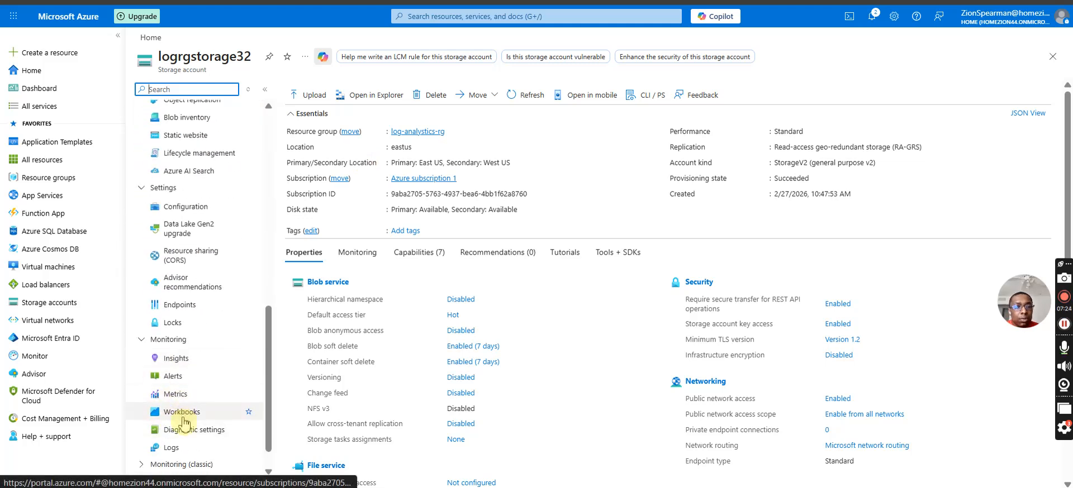
{"action": "left_click", "coordinate": [178, 413]}
{"action": "left_click", "coordinate": [179, 431]}
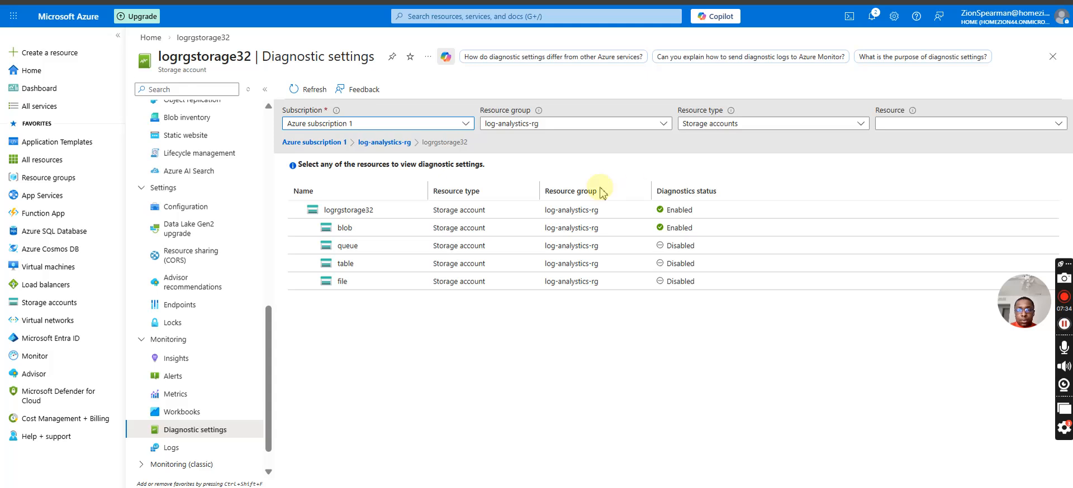
{"action": "left_click", "coordinate": [361, 212]}
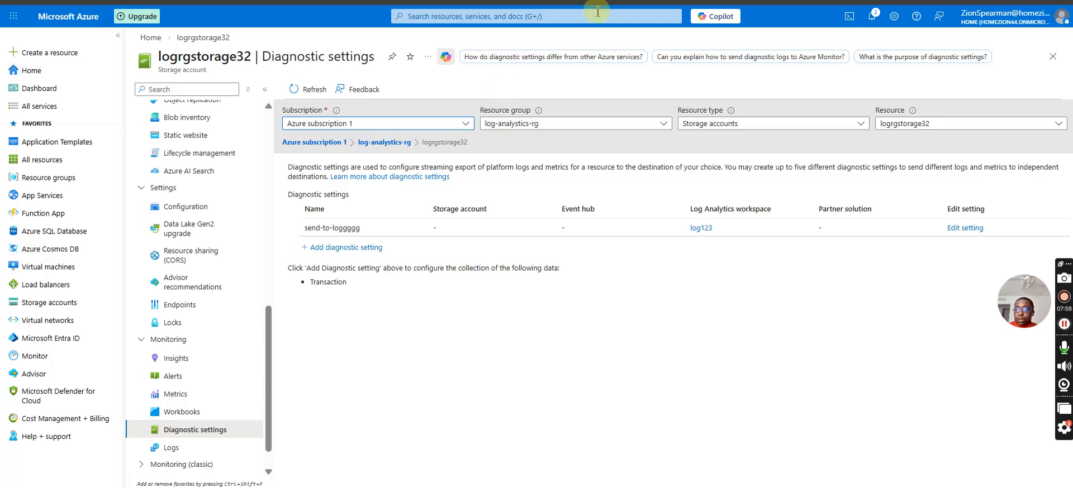
Go to the log123 workspace linked from the diagnostic setting and open its Logs page.
{"action": "left_click", "coordinate": [559, 17]}
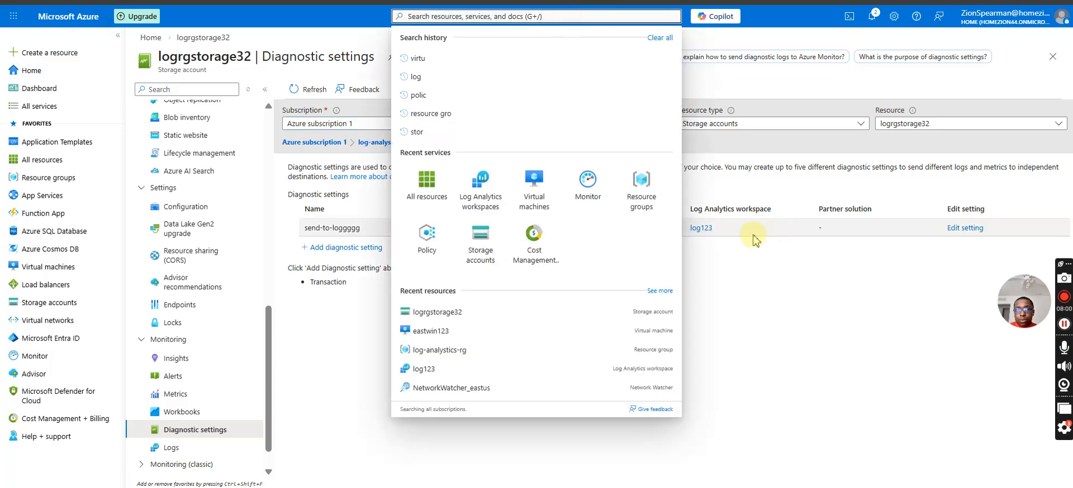
{"action": "left_click", "coordinate": [705, 232]}
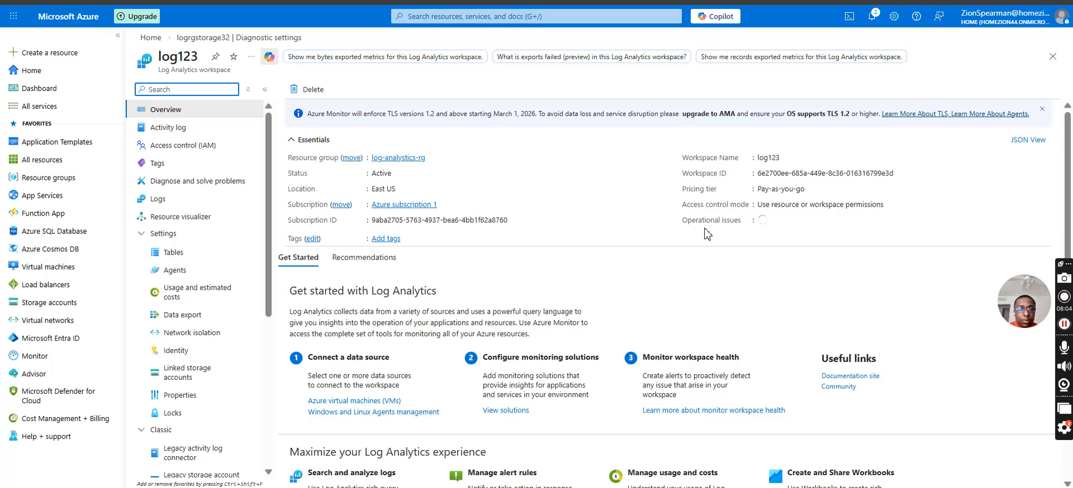
{"action": "scroll", "coordinate": [193, 386], "scroll_direction": "down", "scroll_amount": 5}
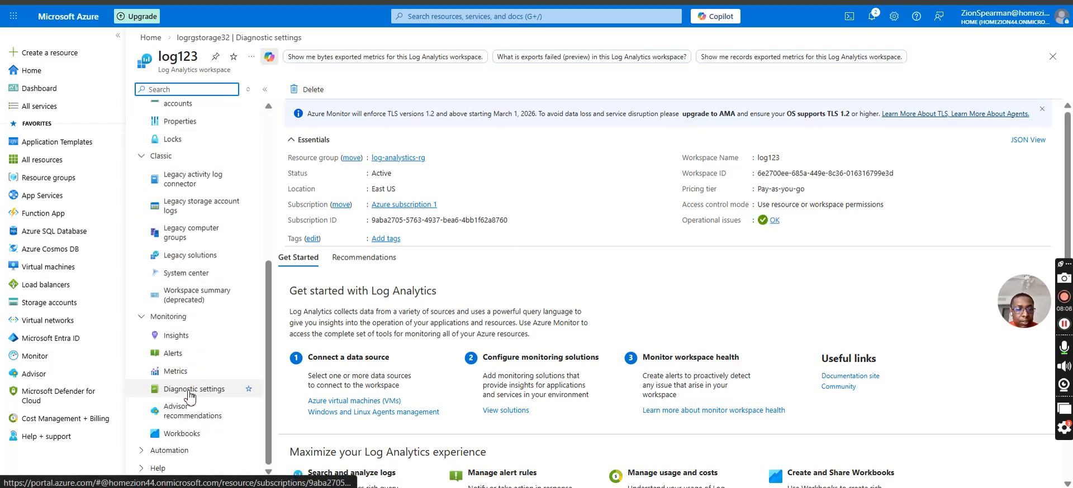
{"action": "scroll", "coordinate": [190, 270], "scroll_direction": "up", "scroll_amount": 2}
{"action": "scroll", "coordinate": [190, 269], "scroll_direction": "up", "scroll_amount": 3}
{"action": "left_click", "coordinate": [149, 173]}
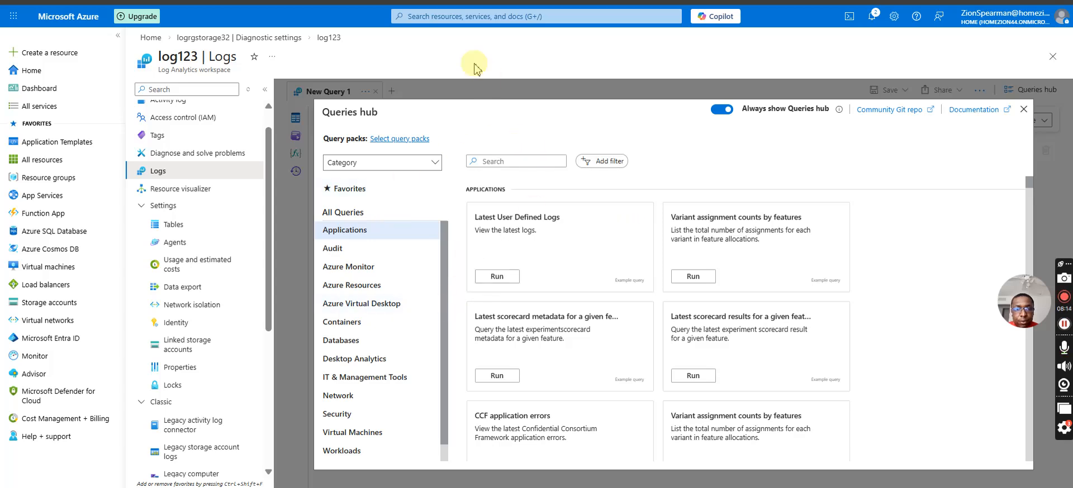
Browse the example queries in the Queries hub, including the Azure Monitor category, and run Query API Latency.
{"action": "scroll", "coordinate": [503, 229], "scroll_direction": "down", "scroll_amount": 1}
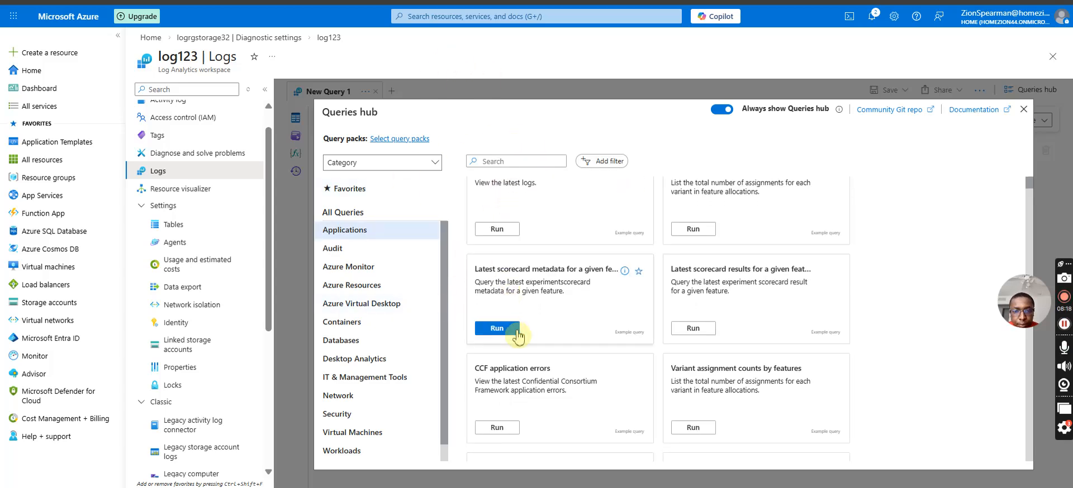
{"action": "scroll", "coordinate": [510, 379], "scroll_direction": "down", "scroll_amount": 1}
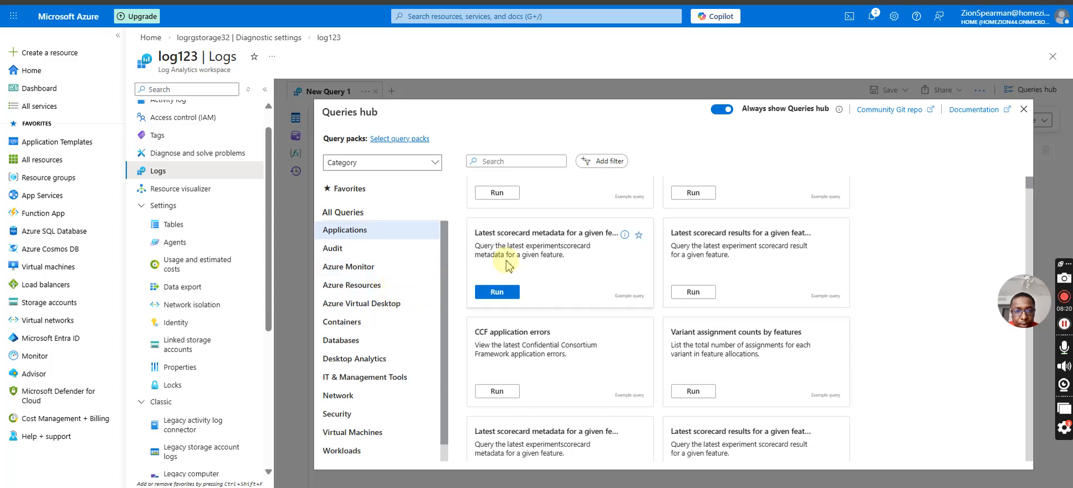
{"action": "left_click", "coordinate": [358, 268]}
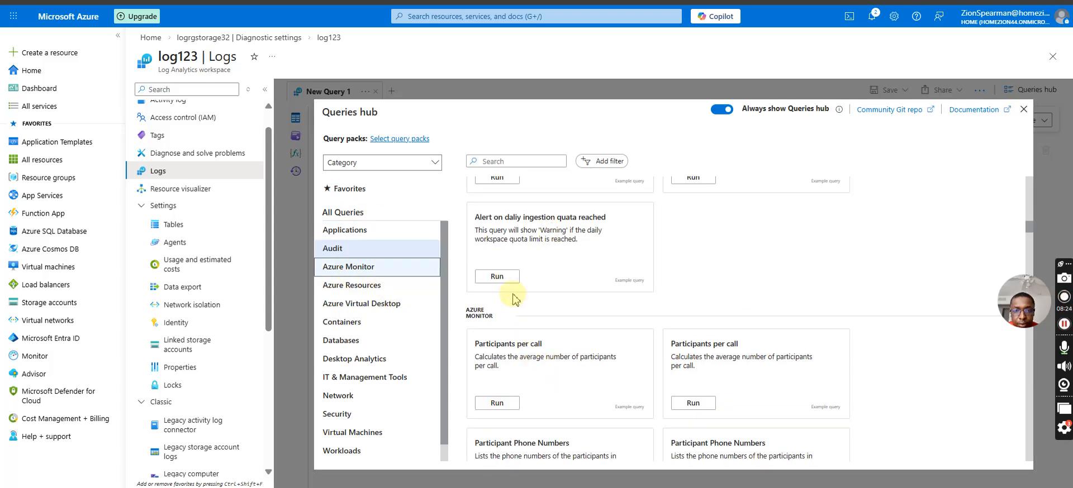
{"action": "scroll", "coordinate": [500, 279], "scroll_direction": "up", "scroll_amount": 3}
{"action": "scroll", "coordinate": [505, 305], "scroll_direction": "up", "scroll_amount": 7}
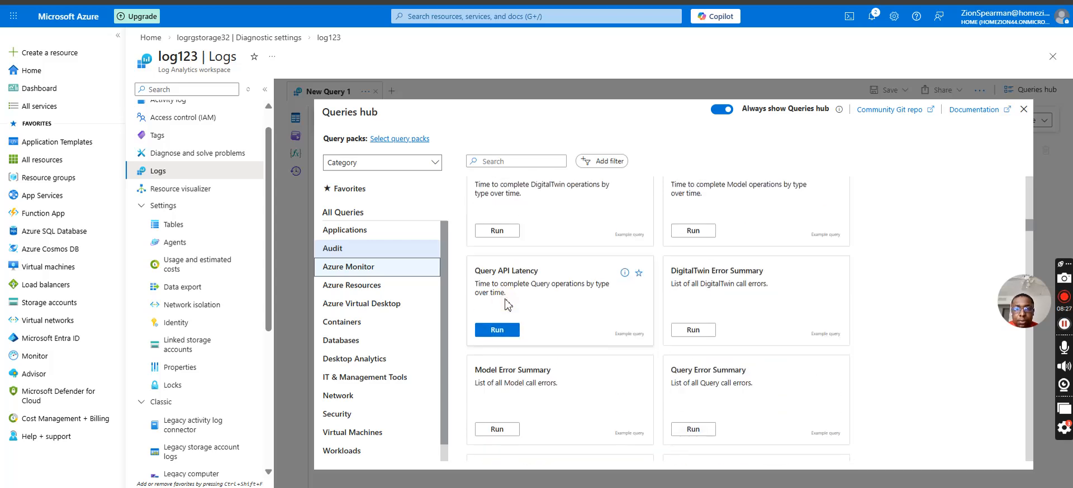
{"action": "left_click", "coordinate": [497, 331]}
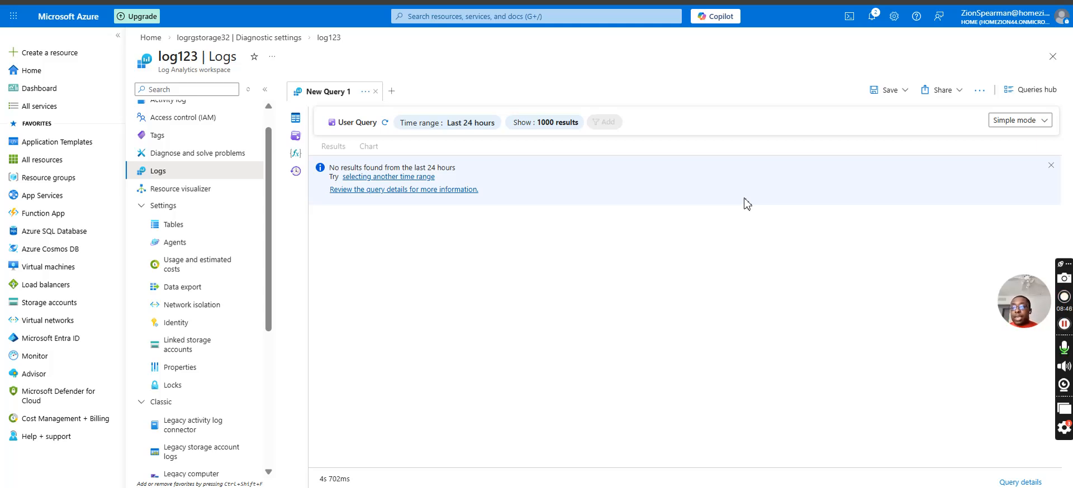
Set the query's time range to Last 30 minutes and rerun the query.
{"action": "left_click", "coordinate": [460, 123]}
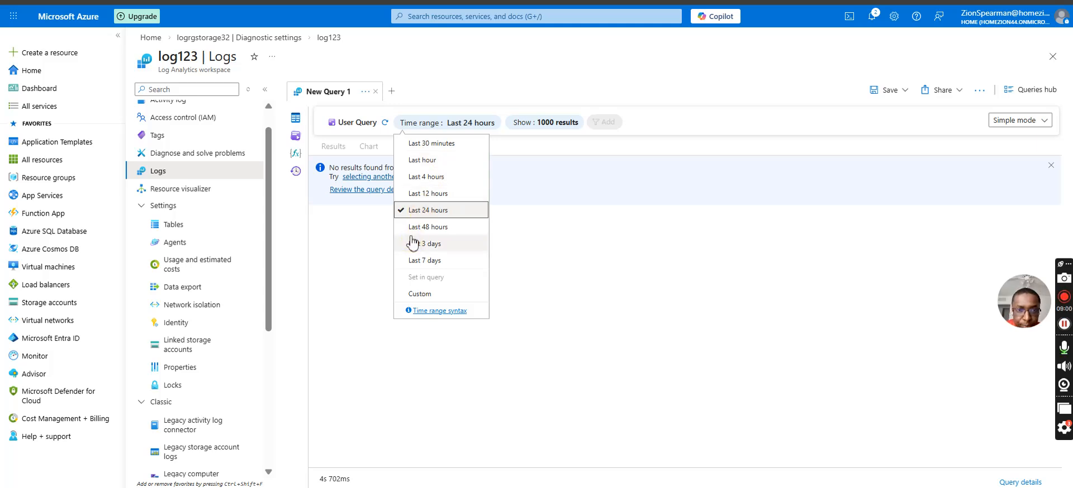
{"action": "left_click", "coordinate": [437, 144]}
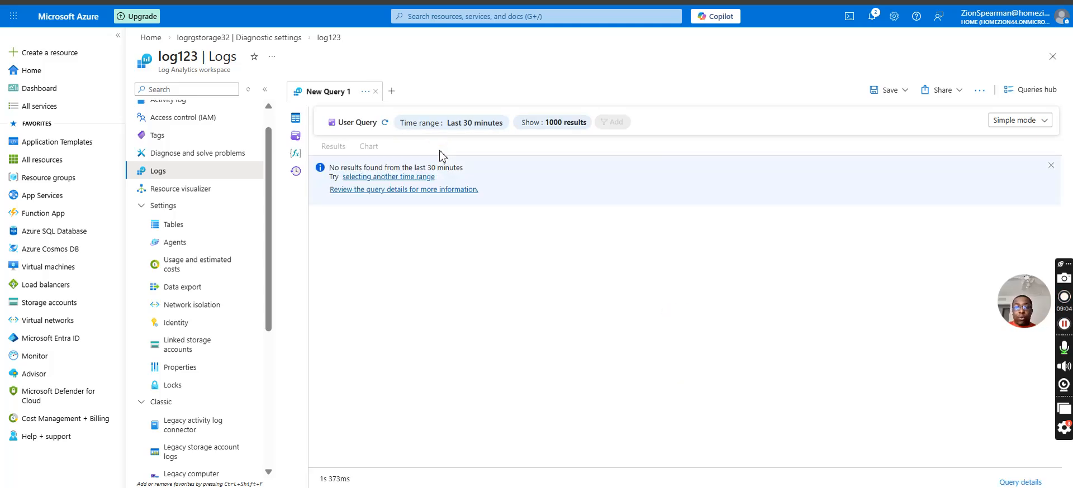
{"action": "left_click", "coordinate": [385, 123]}
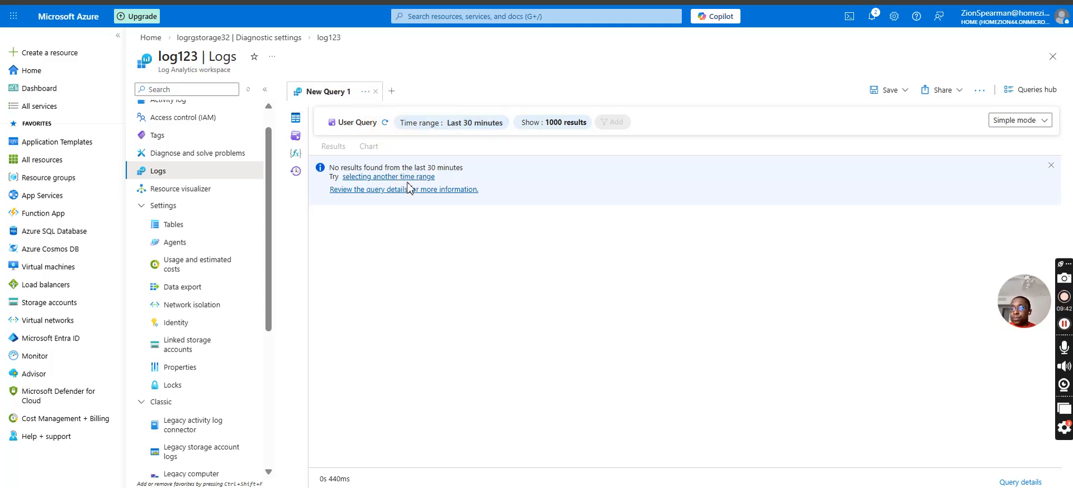
{"action": "left_click", "coordinate": [385, 123]}
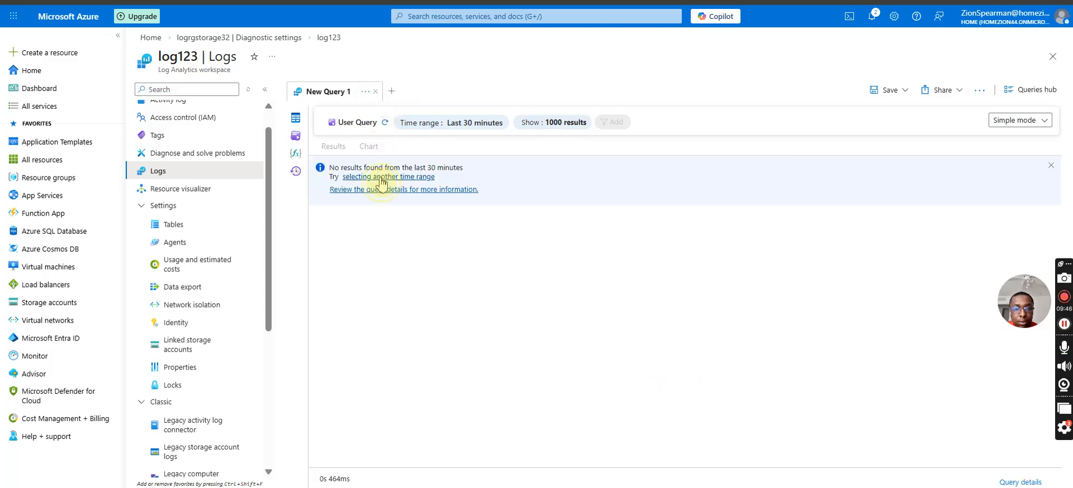
{"action": "key", "text": "F5"}
{"action": "left_click", "coordinate": [379, 174]}
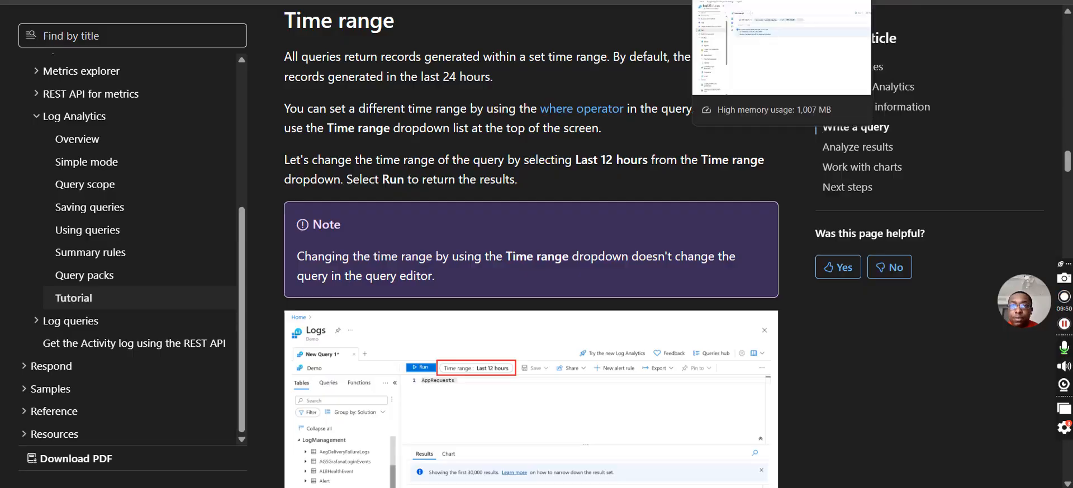
{"action": "left_click", "coordinate": [447, 10]}
{"action": "left_click", "coordinate": [428, 123]}
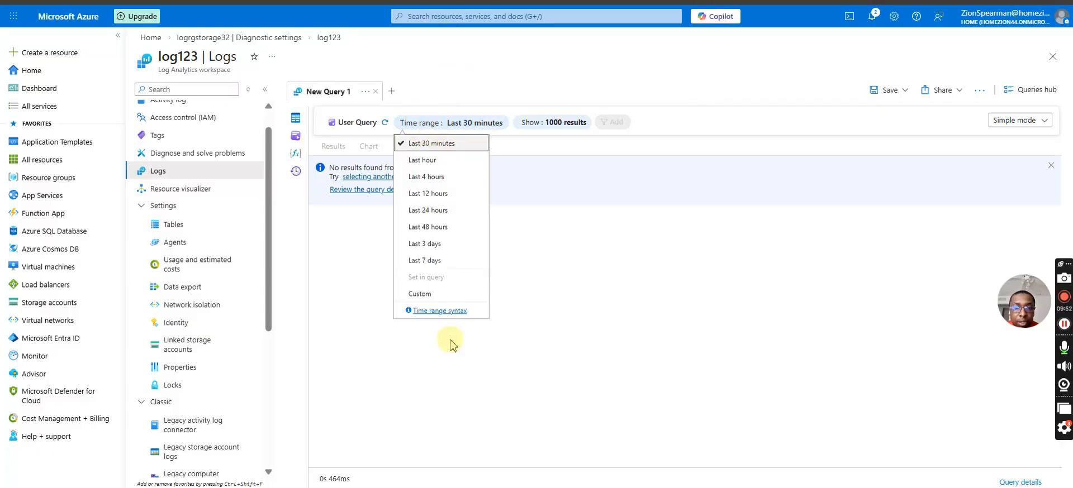
{"action": "left_click", "coordinate": [427, 294]}
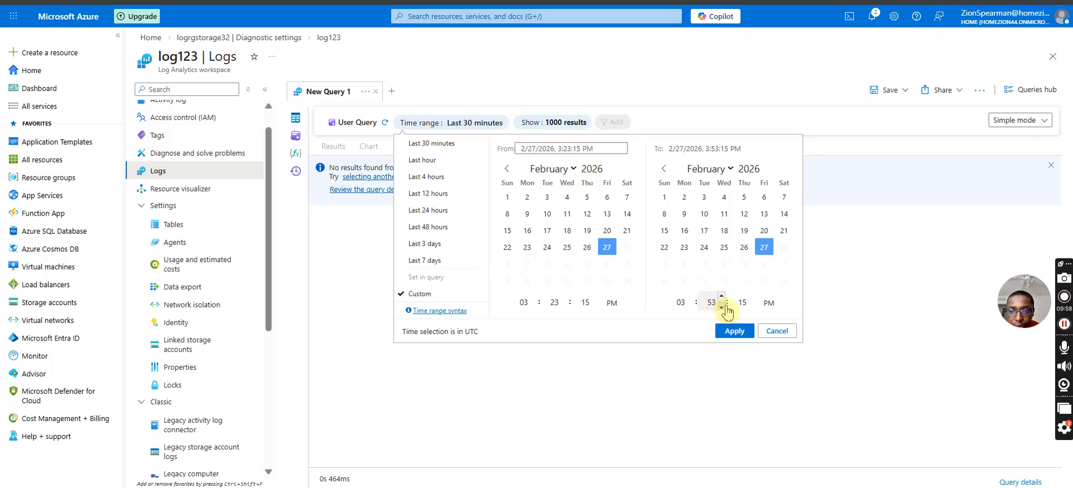
{"action": "left_click", "coordinate": [722, 299]}
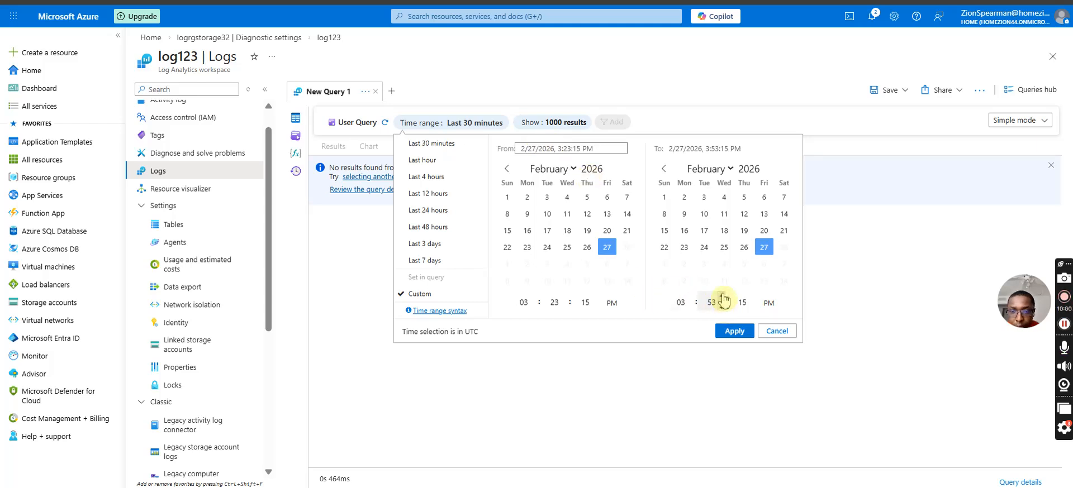
{"action": "left_click", "coordinate": [595, 306]}
{"action": "left_click", "coordinate": [595, 308]}
{"action": "left_click", "coordinate": [528, 302]}
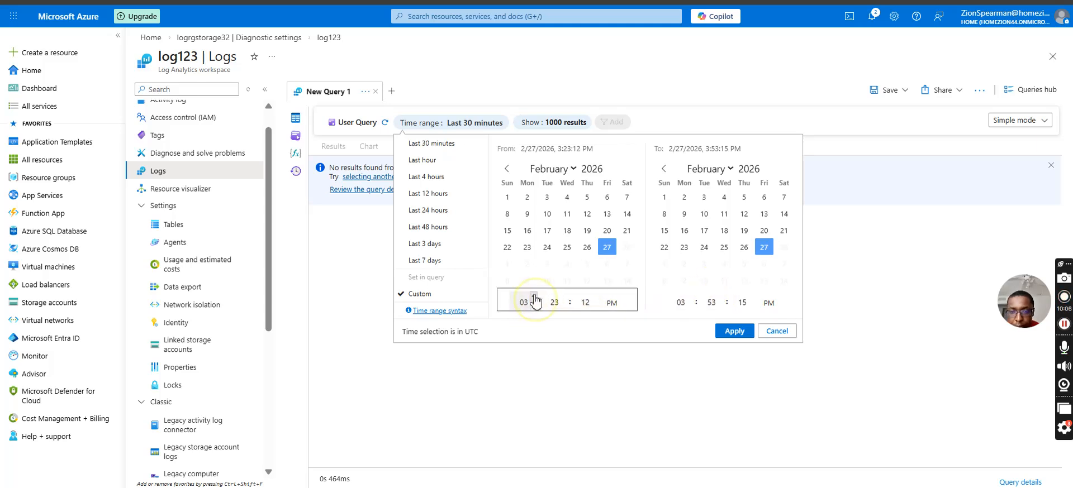
{"action": "left_click", "coordinate": [781, 332]}
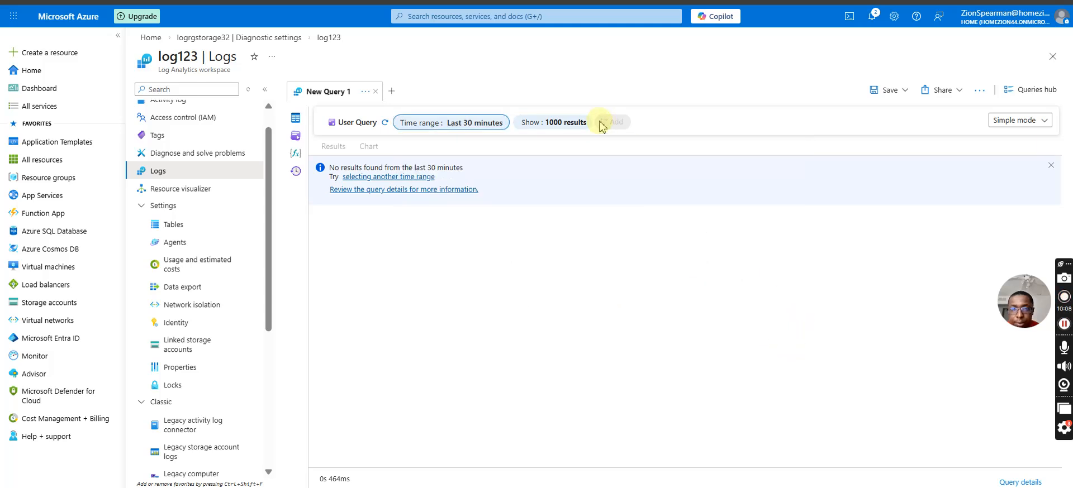
{"action": "left_click", "coordinate": [578, 123]}
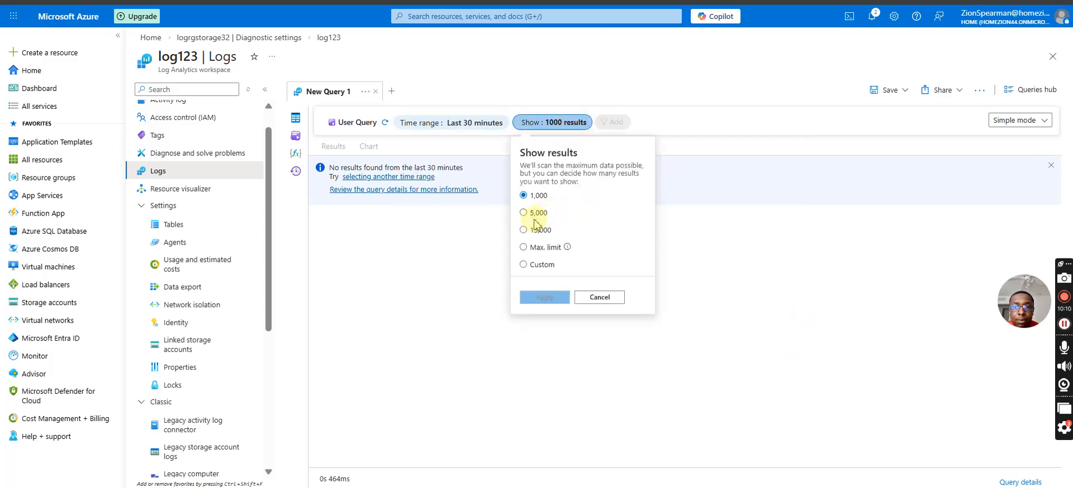
{"action": "left_click", "coordinate": [407, 281]}
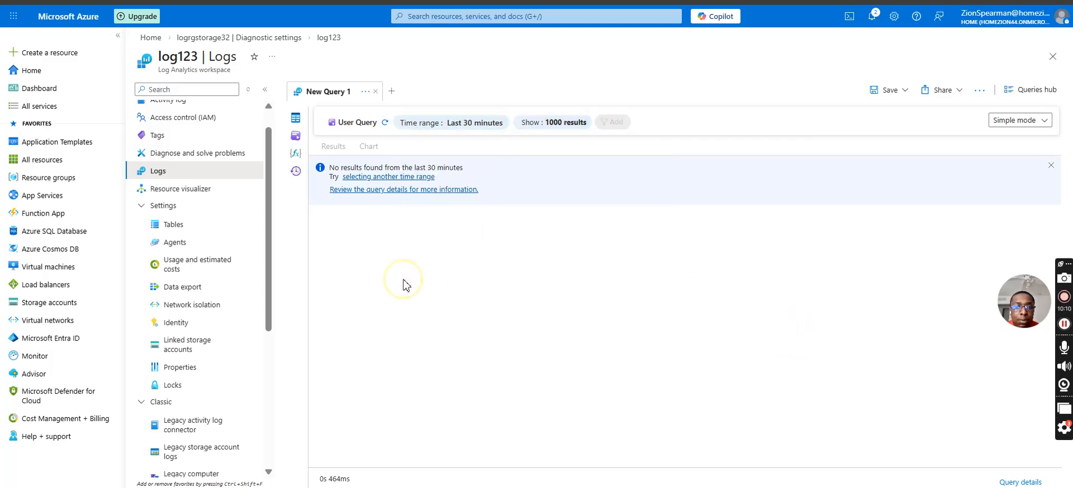
Reload the log123 Logs page and run the Latest User Defined Logs example query from the Queries hub.
{"action": "left_click", "coordinate": [202, 192]}
{"action": "left_click", "coordinate": [185, 172]}
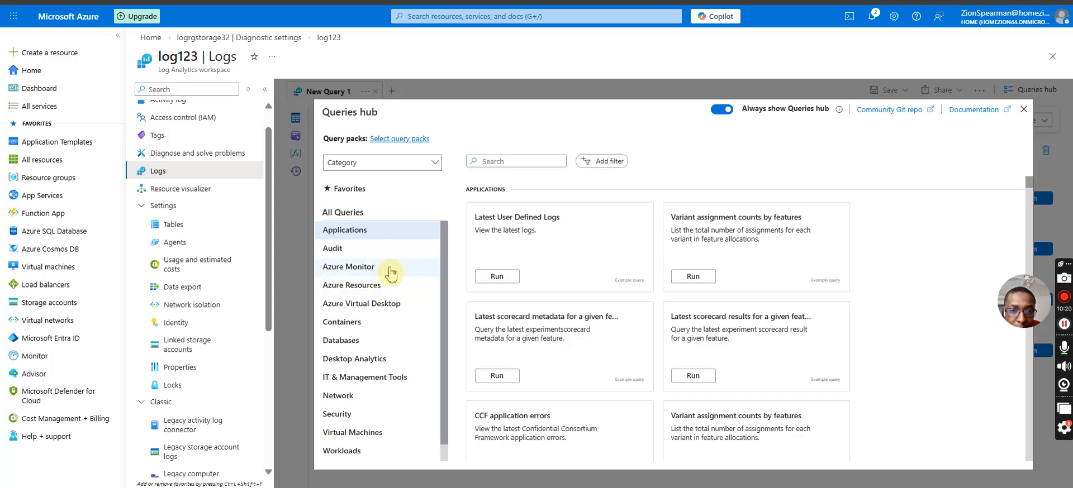
{"action": "left_click", "coordinate": [499, 277]}
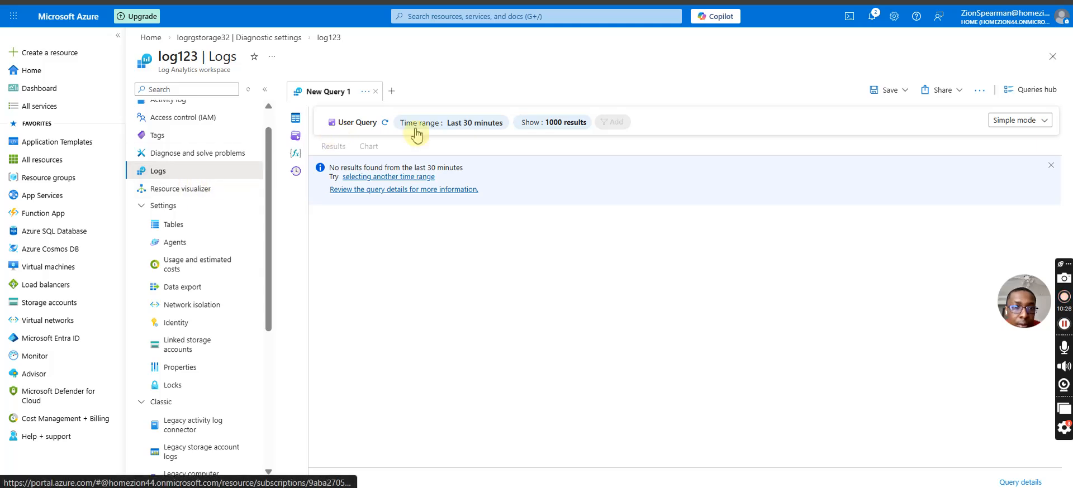
Reopen the Queries hub, browse the Applications examples, and run the query for the latest scorecard metadata of a given feature.
{"action": "left_click", "coordinate": [187, 191]}
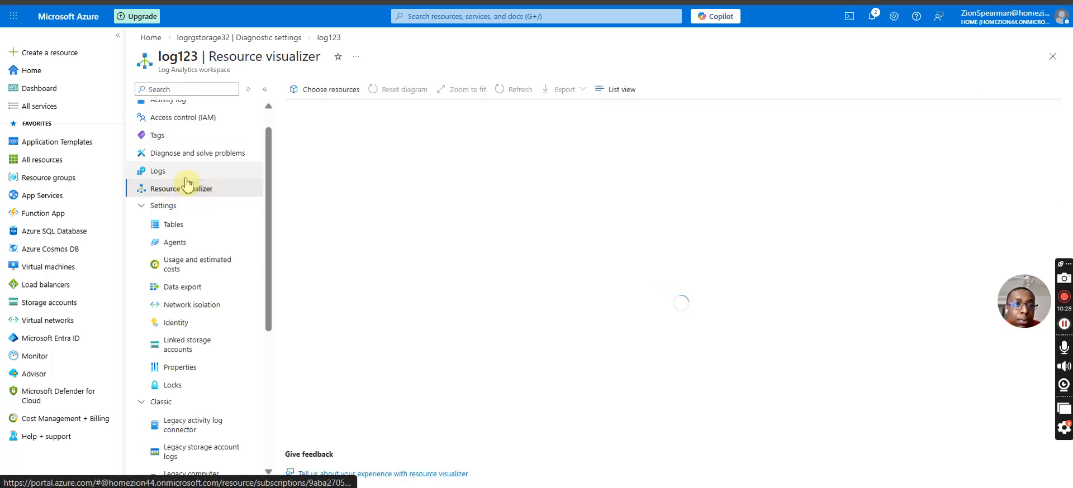
{"action": "left_click", "coordinate": [179, 172]}
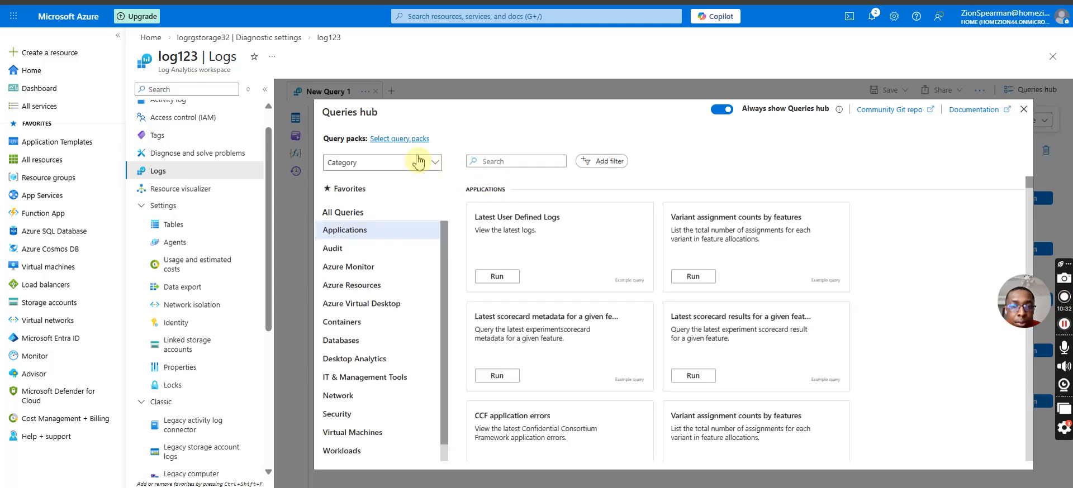
{"action": "scroll", "coordinate": [519, 335], "scroll_direction": "down", "scroll_amount": 3}
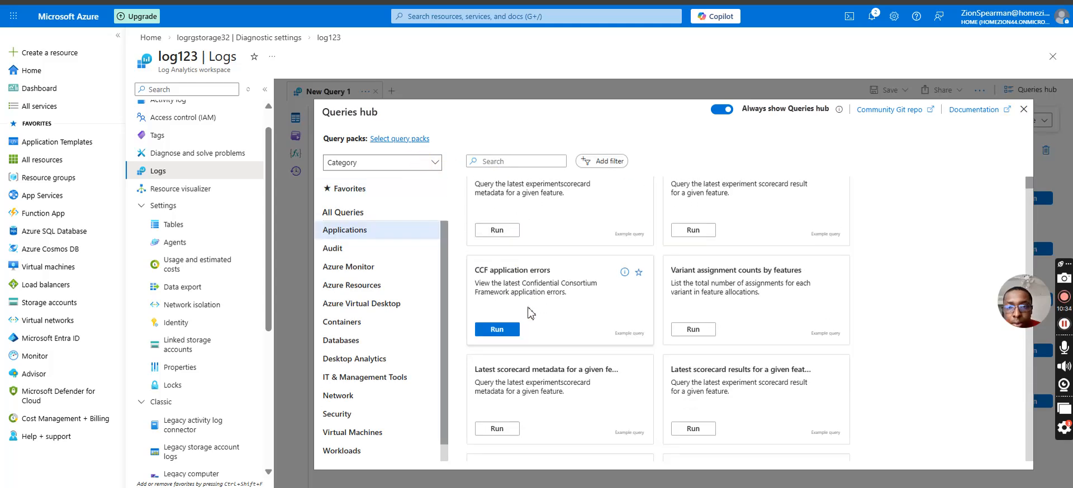
{"action": "scroll", "coordinate": [528, 310], "scroll_direction": "down", "scroll_amount": 1}
{"action": "left_click", "coordinate": [512, 291]}
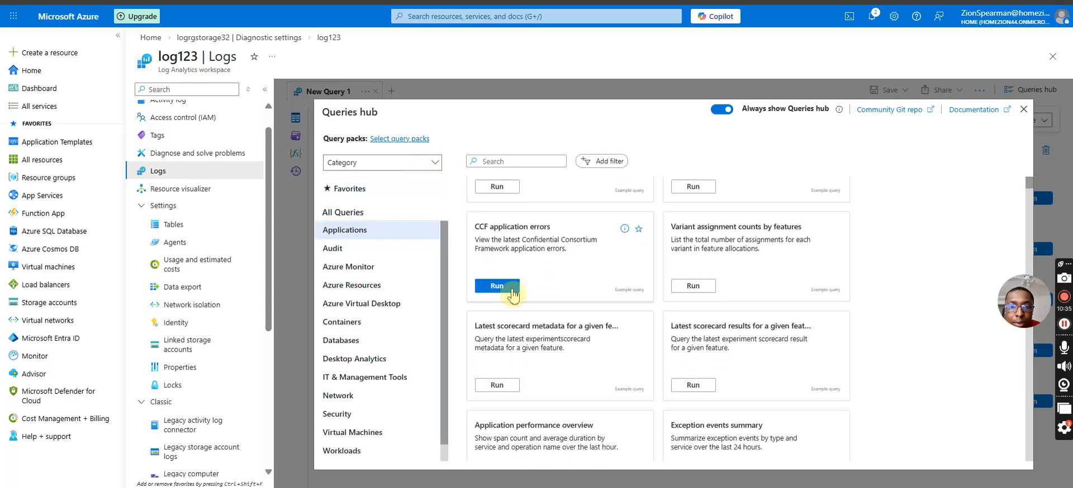
{"action": "scroll", "coordinate": [509, 324], "scroll_direction": "down", "scroll_amount": 1}
{"action": "left_click", "coordinate": [504, 358]}
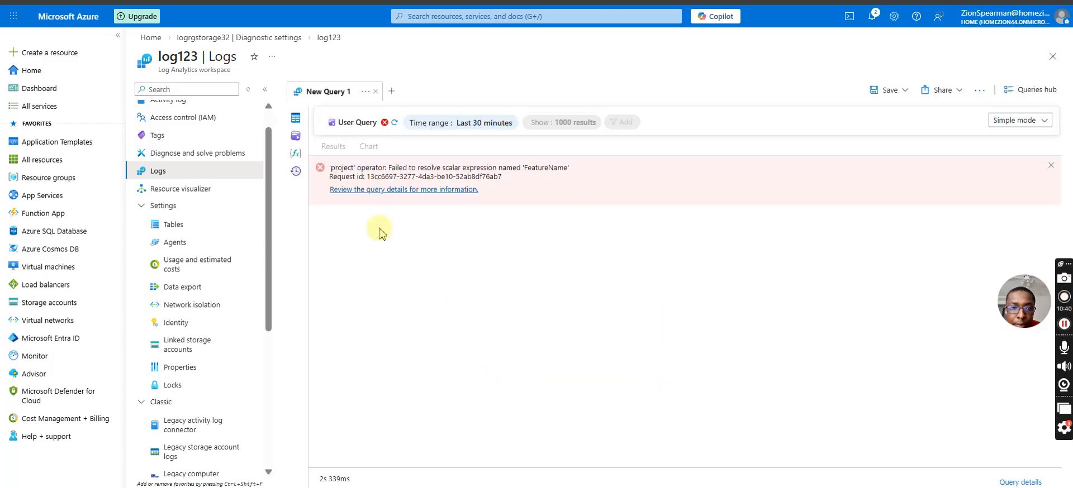
Reload the Queries hub, browse the Applications and Security examples, and run the Security query Are there any slow requests?
{"action": "left_click", "coordinate": [245, 190]}
{"action": "left_click", "coordinate": [213, 172]}
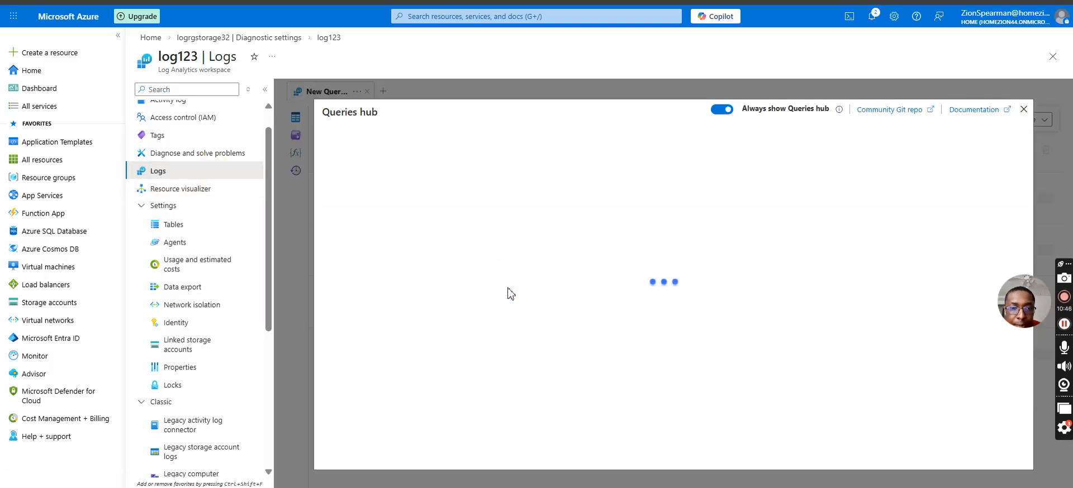
{"action": "scroll", "coordinate": [502, 284], "scroll_direction": "down", "scroll_amount": 4}
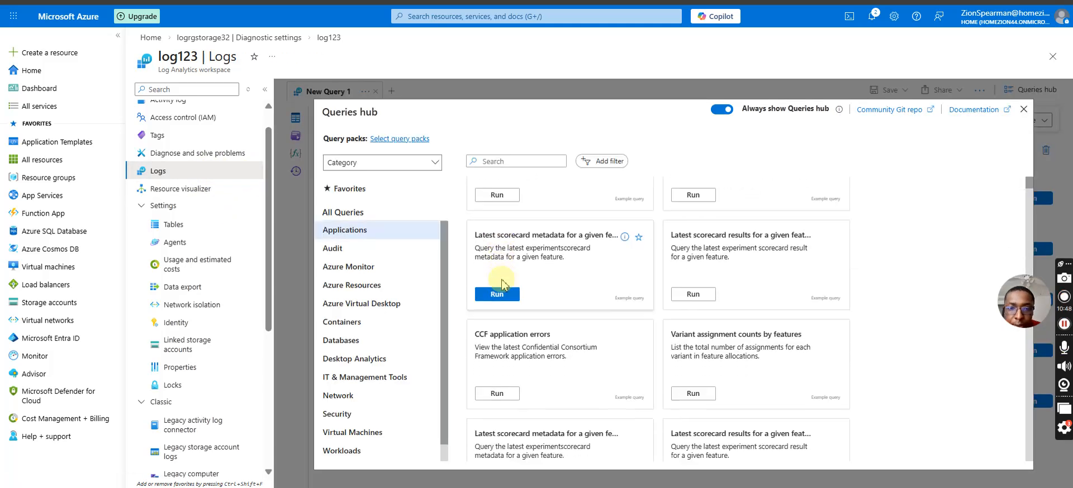
{"action": "scroll", "coordinate": [502, 286], "scroll_direction": "down", "scroll_amount": 2}
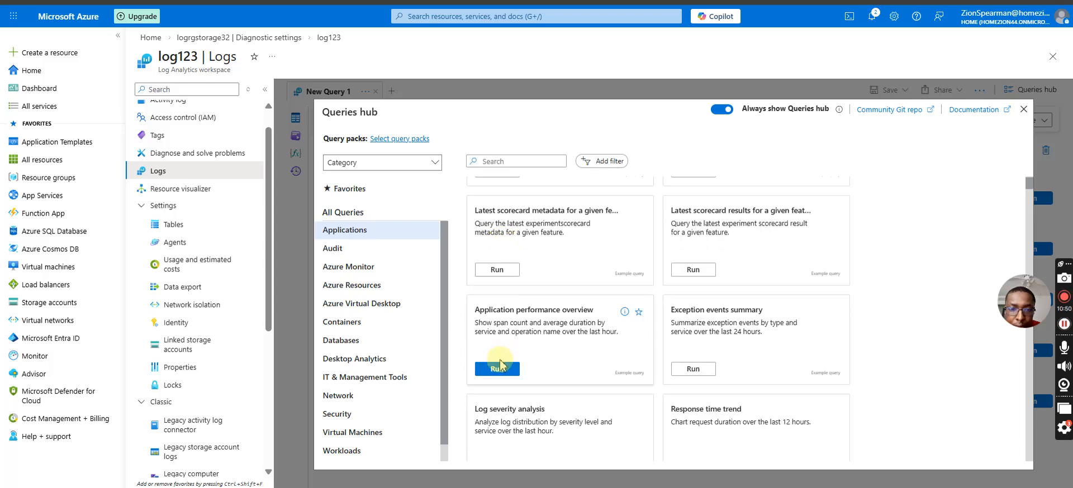
{"action": "left_click", "coordinate": [373, 415]}
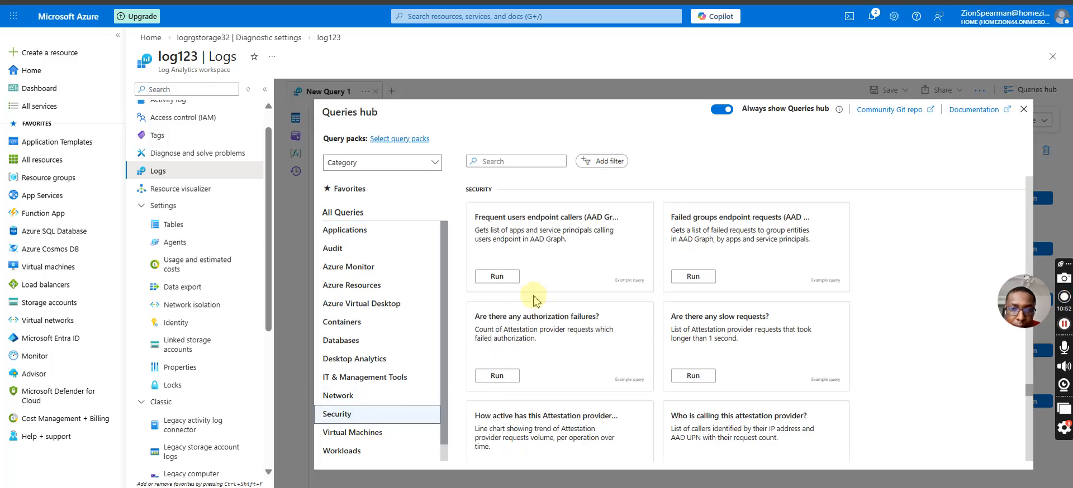
{"action": "scroll", "coordinate": [687, 276], "scroll_direction": "down", "scroll_amount": 1}
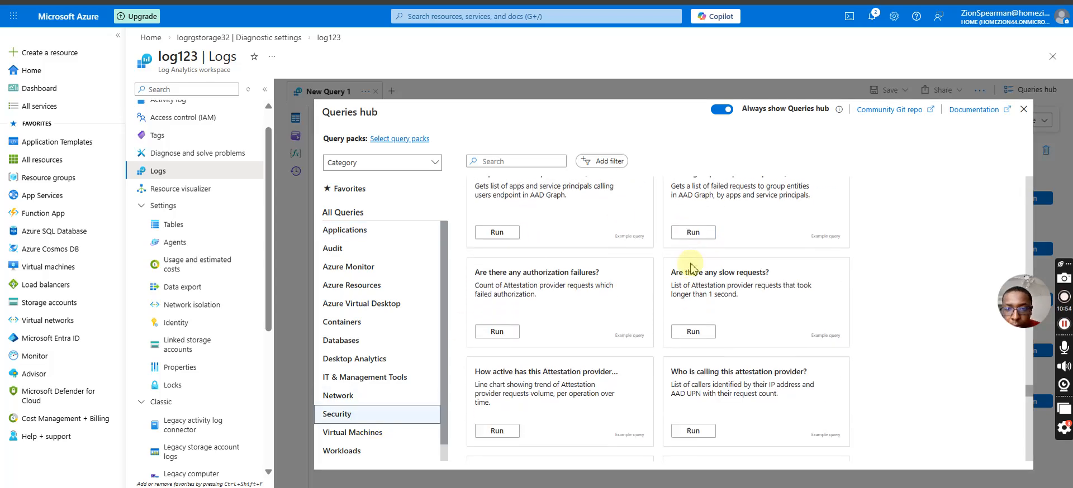
{"action": "left_click", "coordinate": [691, 330]}
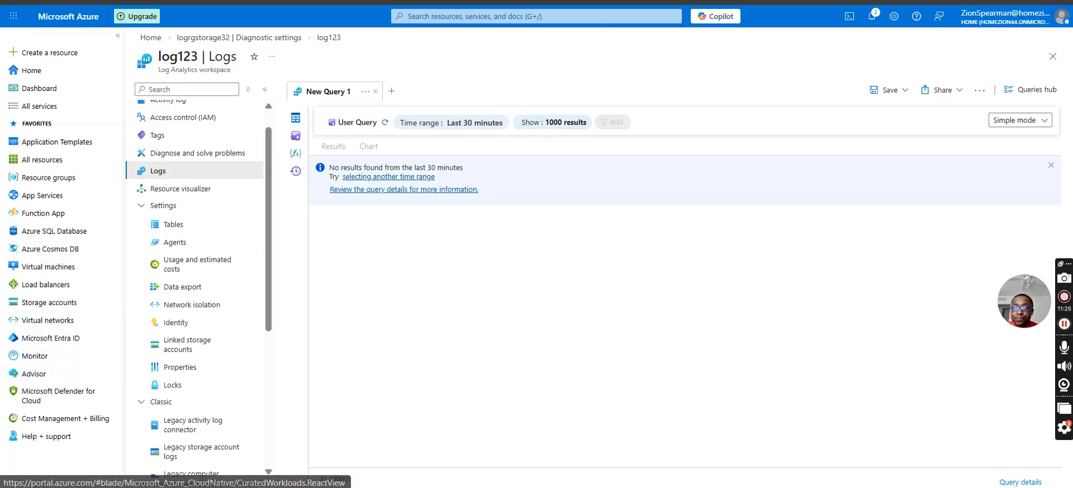
Go to the alerts in Azure Monitor and start creating an action group.
{"action": "left_click", "coordinate": [34, 356]}
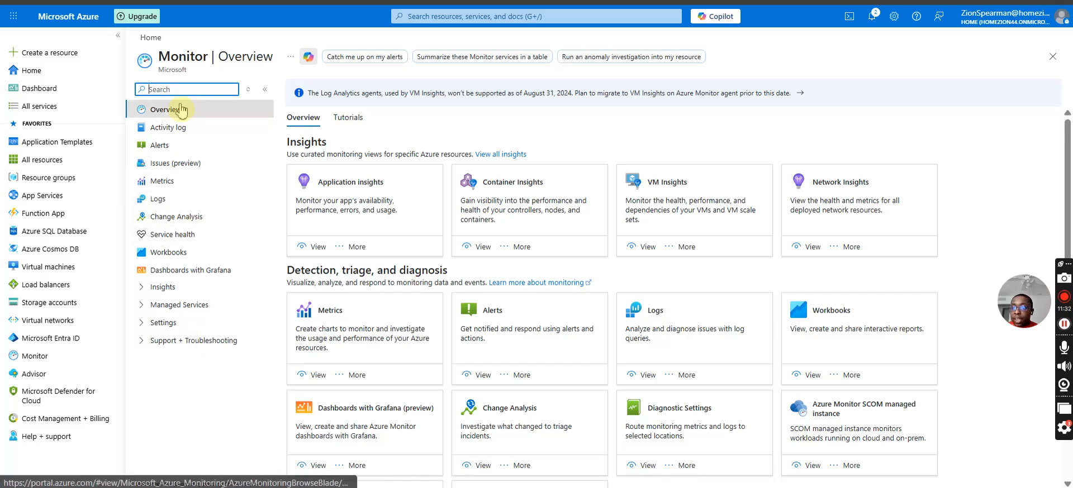
{"action": "left_click", "coordinate": [203, 146]}
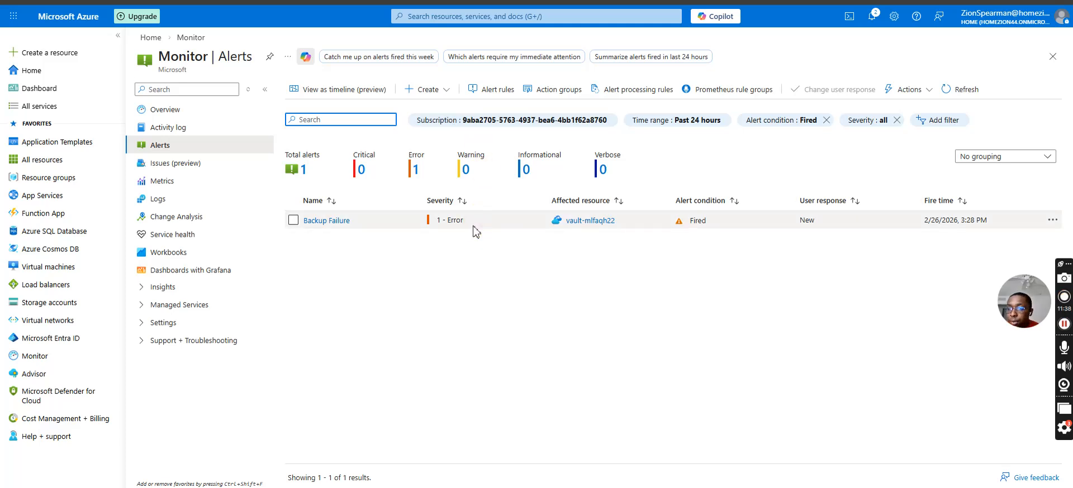
{"action": "left_click", "coordinate": [419, 91]}
{"action": "left_click", "coordinate": [421, 133]}
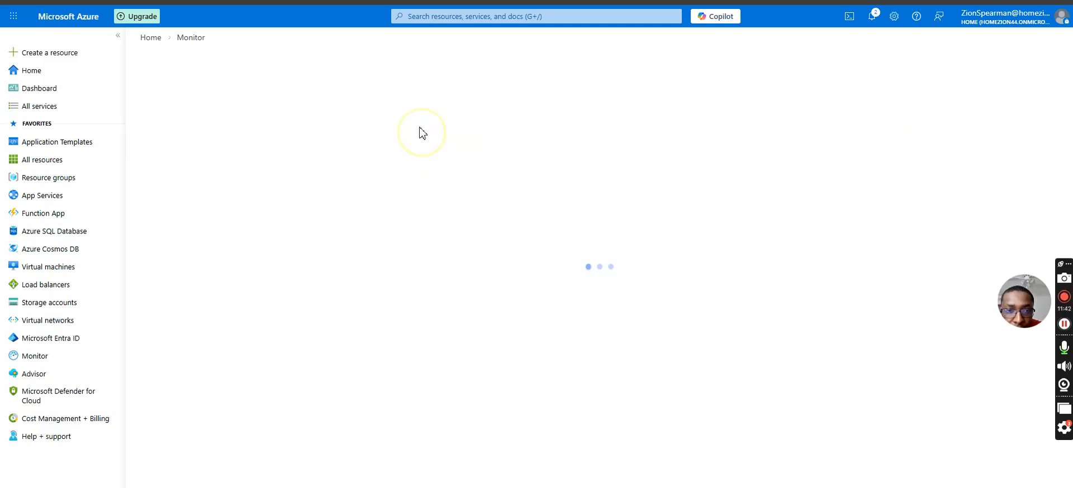
Assign the action group to the log-analystics-rg resource group and set its name and display name to lglab.
{"action": "left_click", "coordinate": [372, 205]}
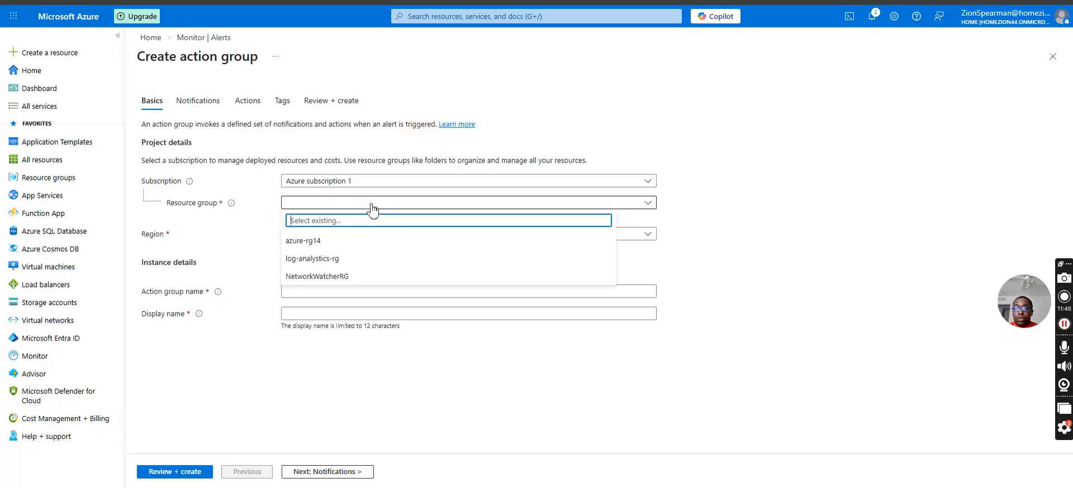
{"action": "left_click", "coordinate": [349, 260]}
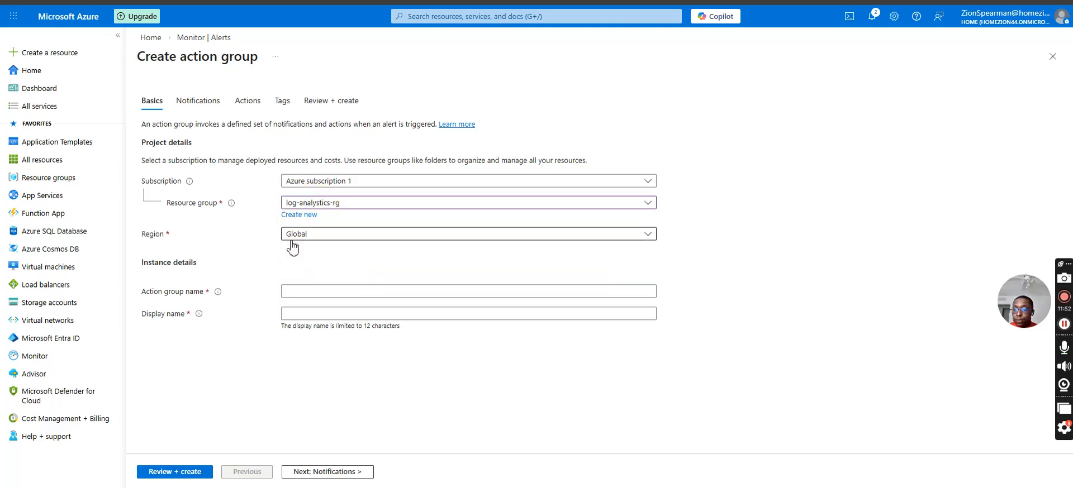
{"action": "left_click", "coordinate": [302, 291]}
{"action": "type", "text": "lg"}
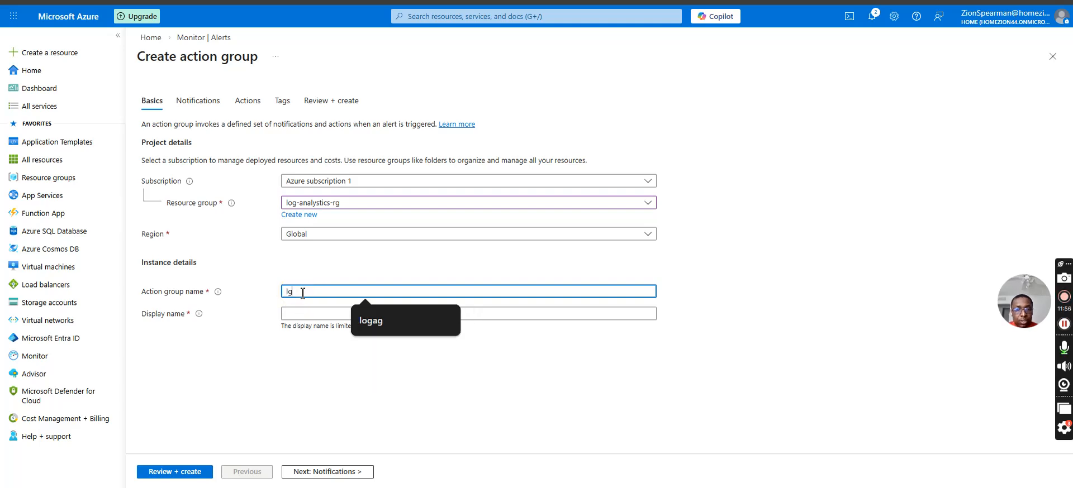
{"action": "type", "text": "ah"}
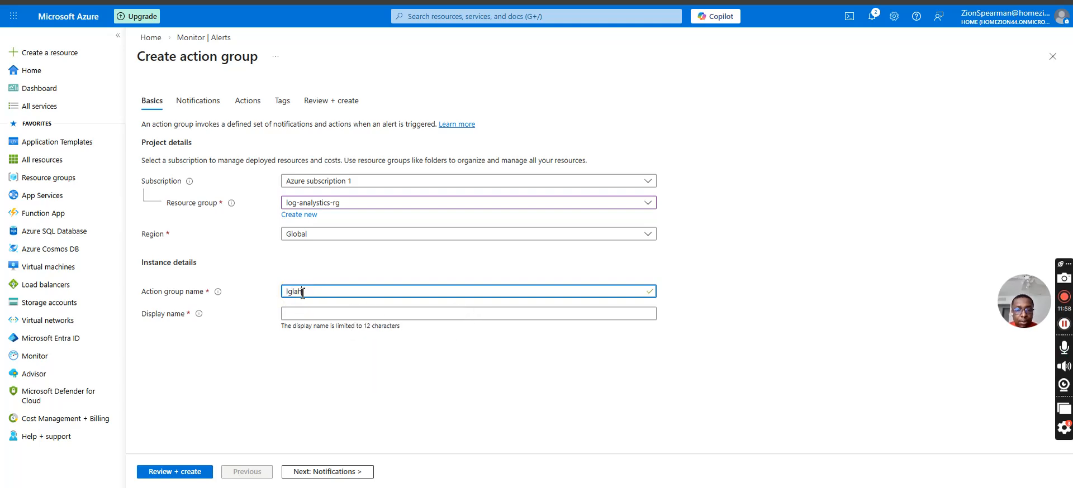
{"action": "type", "text": "b"}
{"action": "left_click", "coordinate": [299, 314]}
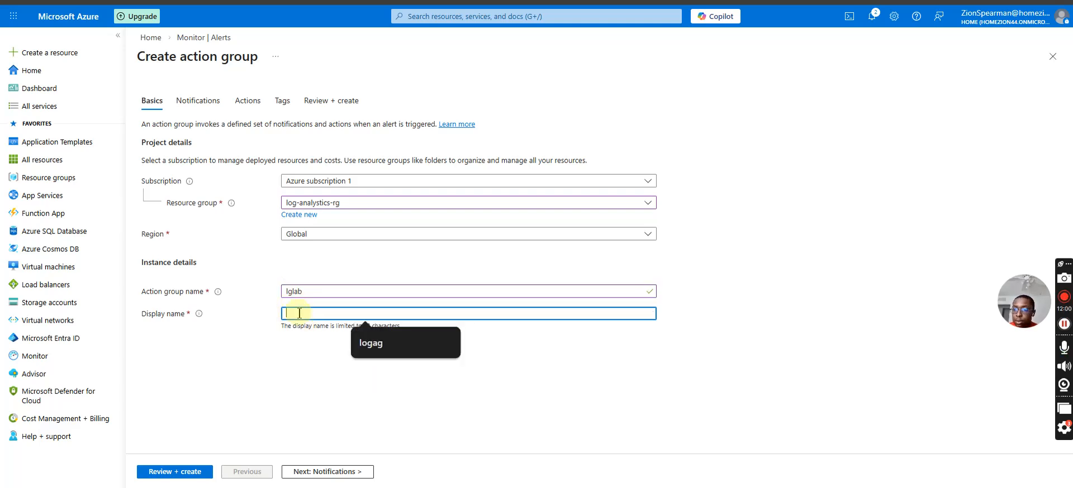
{"action": "type", "text": "lglab"}
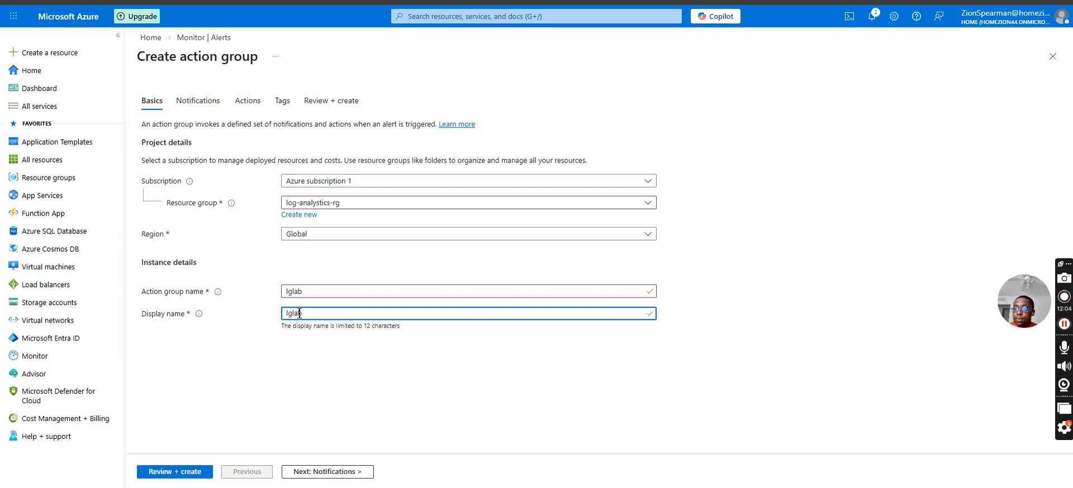
Add an Email/SMS message/Push/Voice notification to the action group and enter the contact's e-mail address as its name.
{"action": "left_click", "coordinate": [244, 109]}
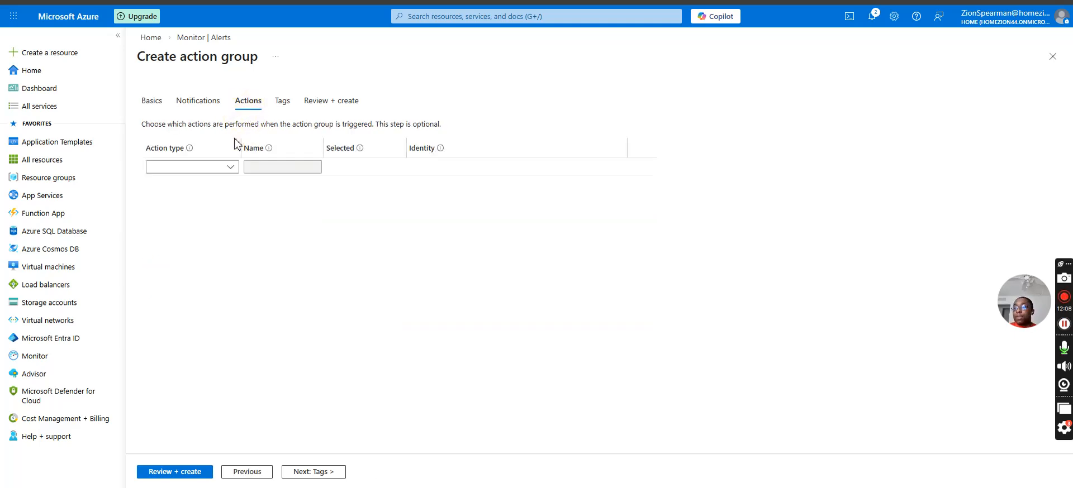
{"action": "left_click", "coordinate": [195, 103]}
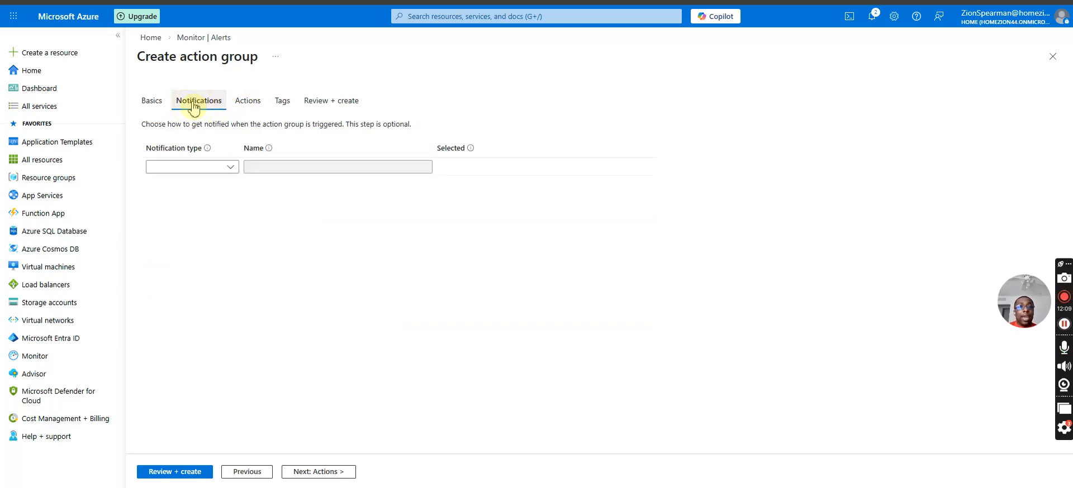
{"action": "left_click", "coordinate": [205, 168]}
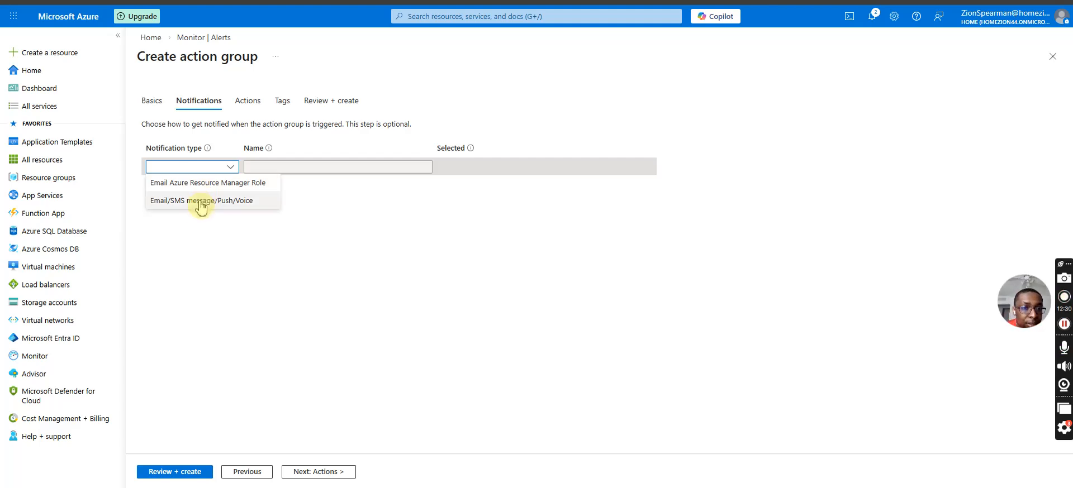
{"action": "left_click", "coordinate": [201, 201]}
{"action": "left_click", "coordinate": [259, 165]}
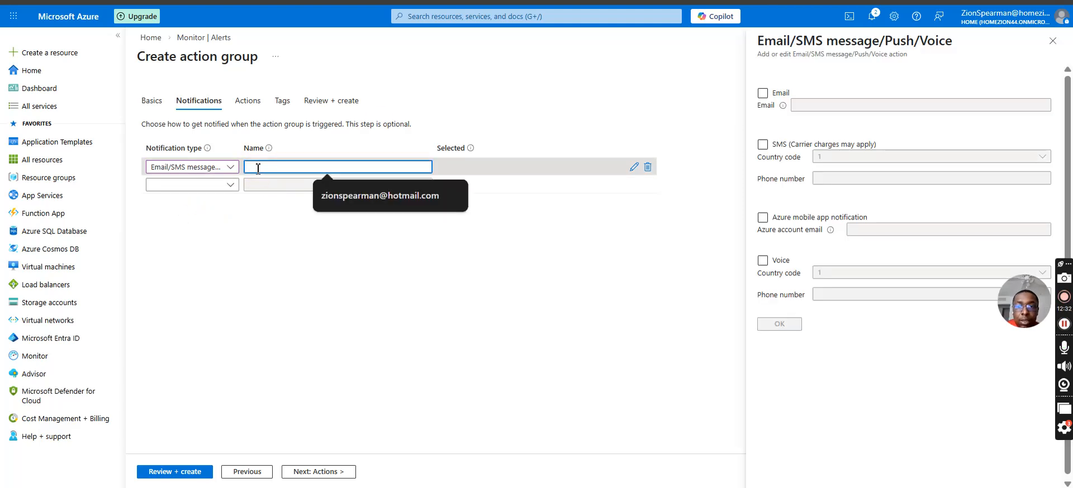
{"action": "left_click", "coordinate": [352, 195]}
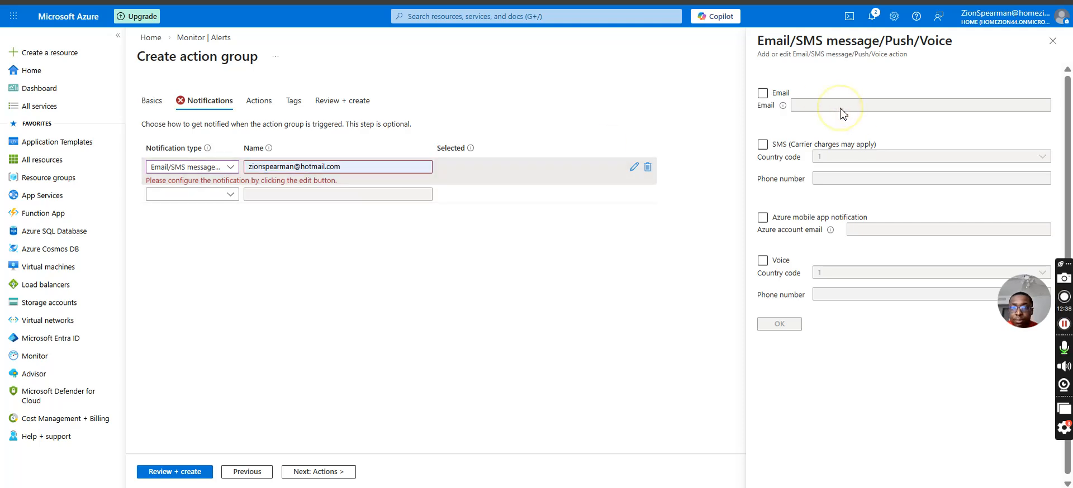
Shorten the notification's name to the contact's name by removing the e-mail domain.
{"action": "double_click", "coordinate": [310, 166]}
{"action": "left_click", "coordinate": [346, 165]}
{"action": "key", "text": "BackSpace"}
{"action": "key", "text": "BackSpace"}
{"action": "key", "text": "BackSpace"}
{"action": "key", "text": "BackSpace"}
{"action": "key", "text": "BackSpace"}
{"action": "key", "text": "BackSpace"}
{"action": "key", "text": "BackSpace"}
{"action": "key", "text": "BackSpace"}
{"action": "key", "text": "BackSpace"}
{"action": "key", "text": "BackSpace"}
{"action": "key", "text": "BackSpace"}
{"action": "left_click", "coordinate": [361, 337]}
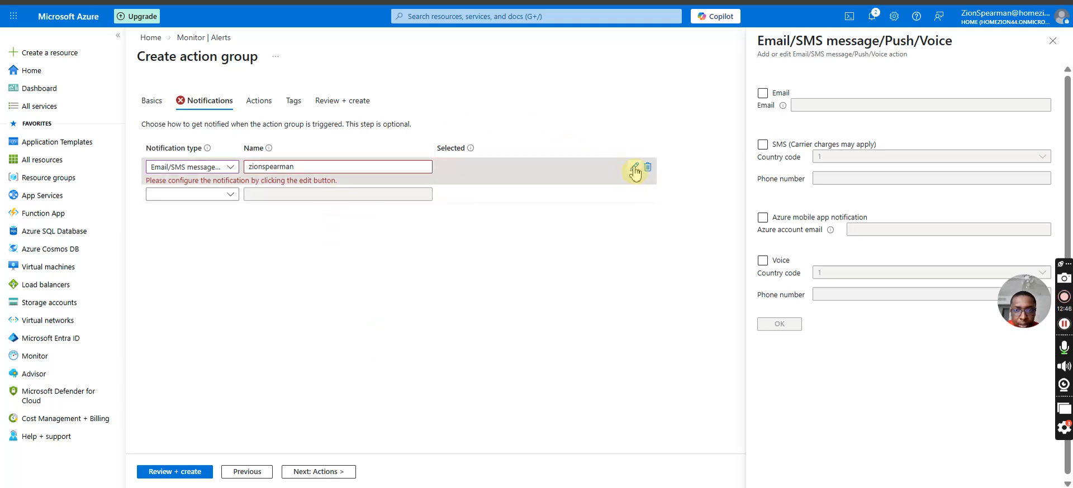
Enable e-mail for the notification, fill in the contact's e-mail address and save the settings.
{"action": "left_click", "coordinate": [763, 93]}
{"action": "left_click", "coordinate": [829, 104]}
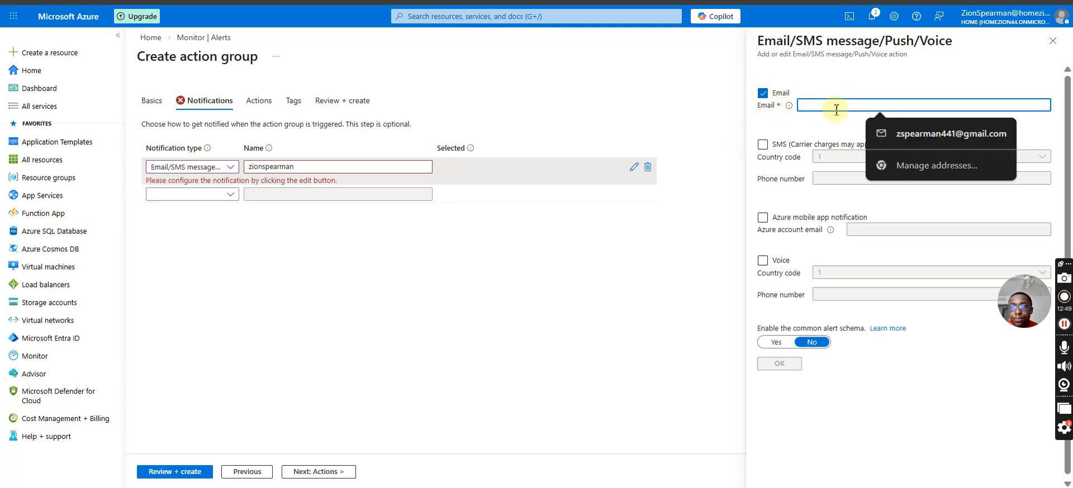
{"action": "left_click", "coordinate": [874, 134]}
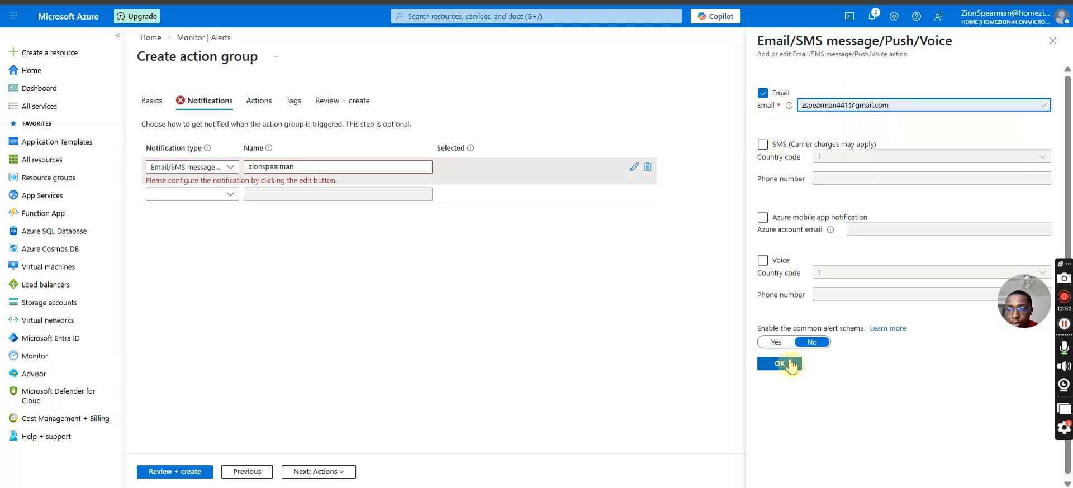
{"action": "left_click", "coordinate": [779, 364]}
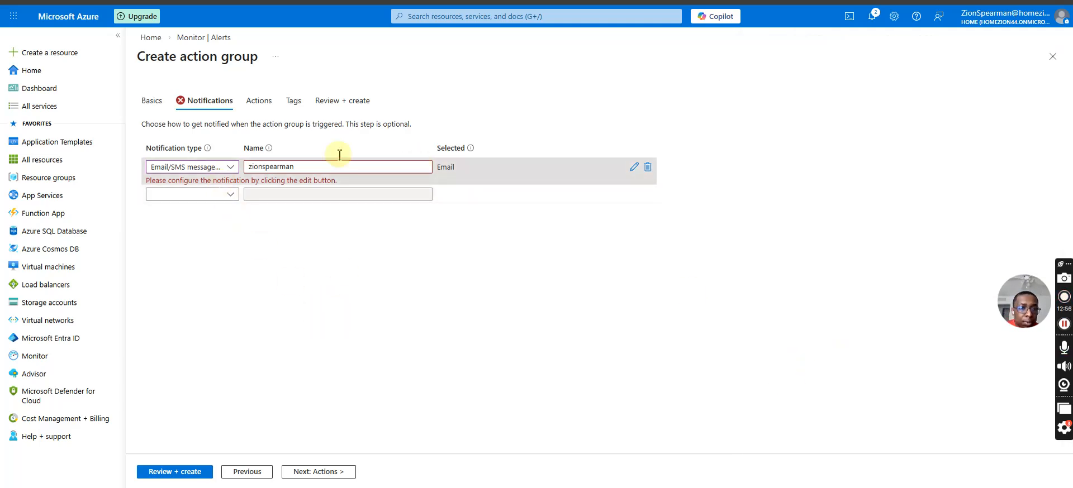
Edit the notification again, enable the common alert schema and keep only Email selected, without SMS or Azure mobile app notification.
{"action": "left_click", "coordinate": [218, 168]}
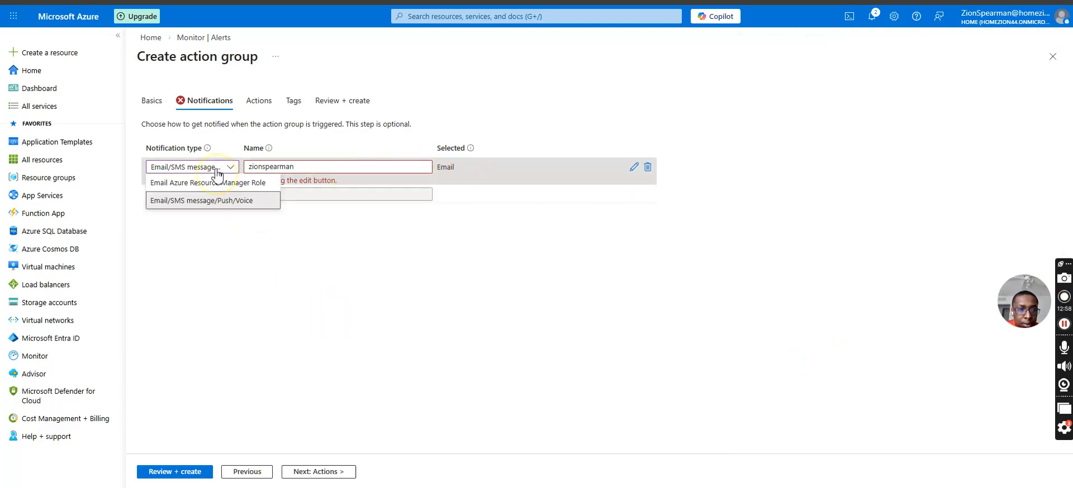
{"action": "left_click", "coordinate": [215, 201]}
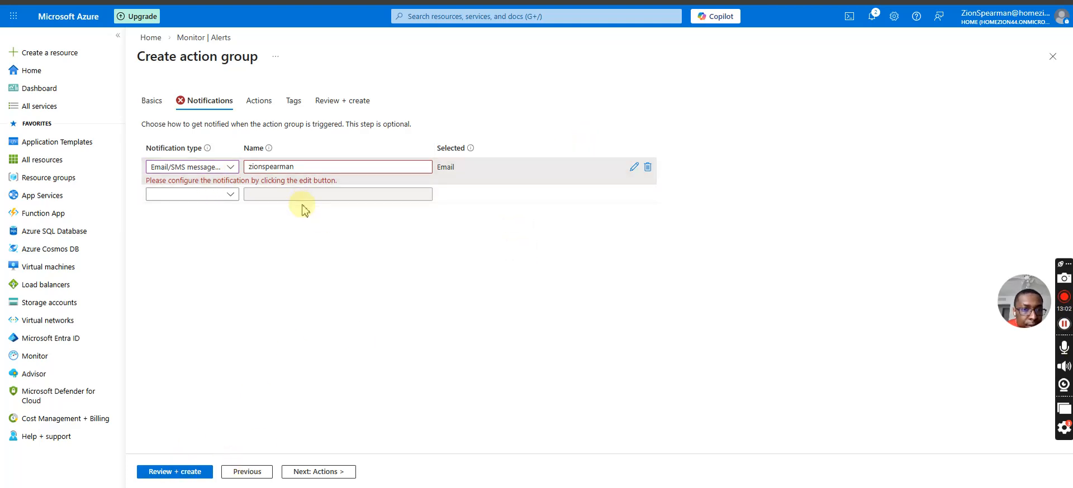
{"action": "left_click", "coordinate": [634, 167]}
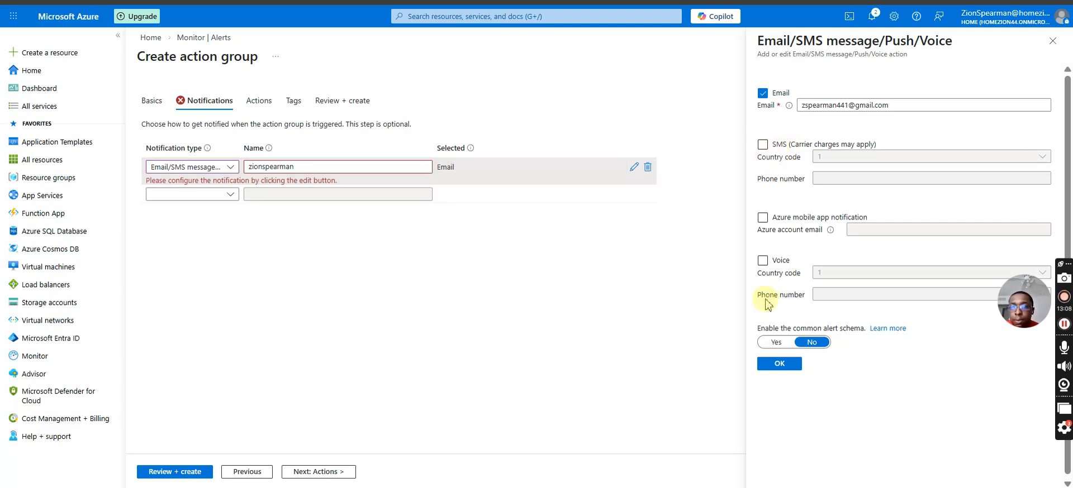
{"action": "left_click", "coordinate": [762, 145]}
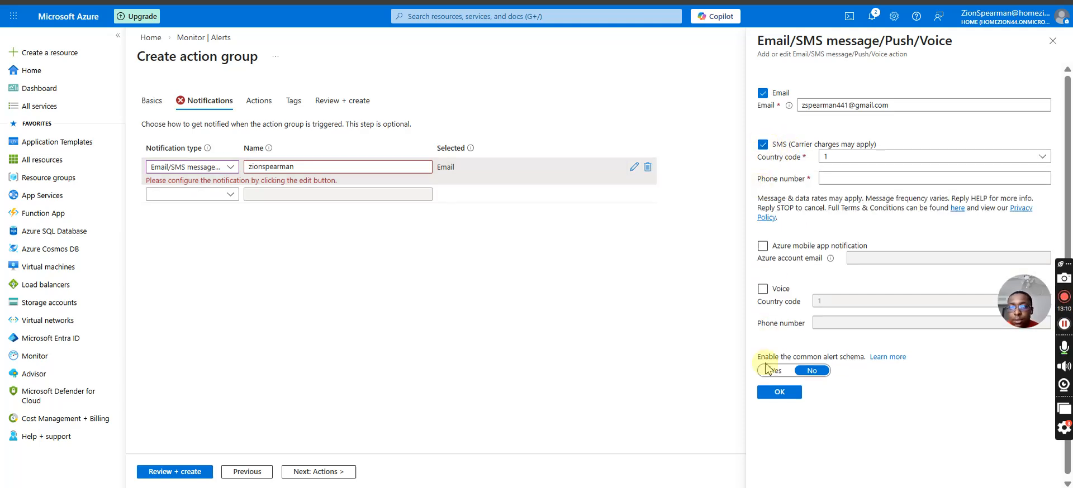
{"action": "left_click", "coordinate": [776, 370]}
{"action": "left_click", "coordinate": [763, 246]}
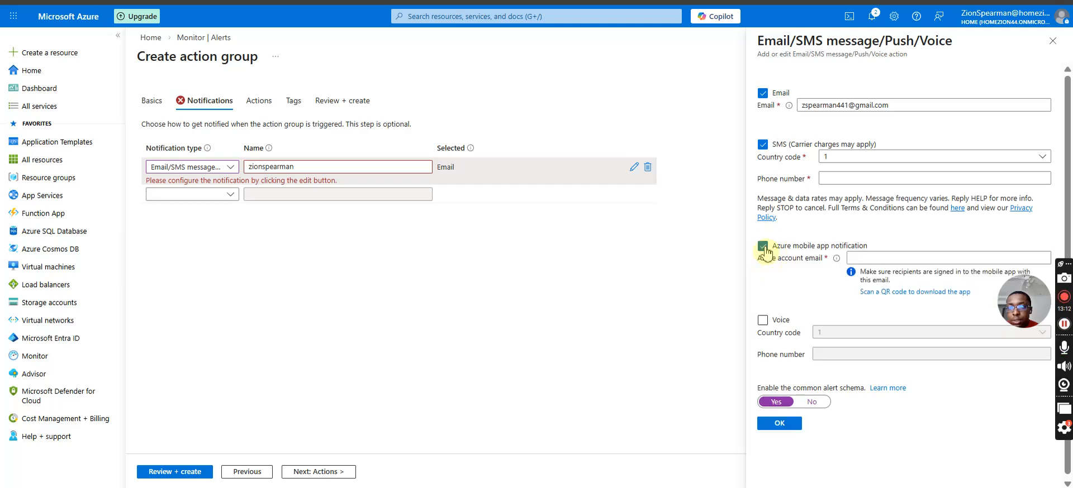
{"action": "left_click", "coordinate": [762, 144]}
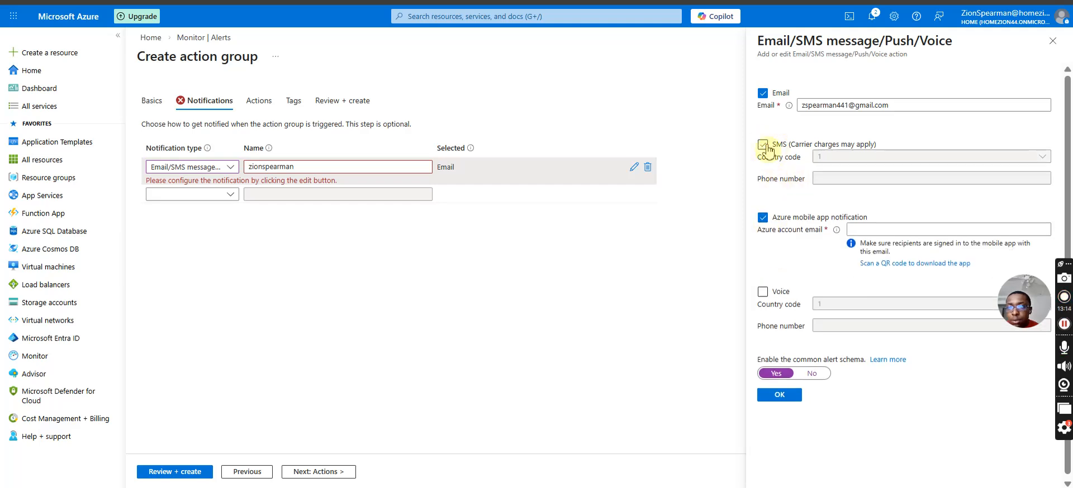
{"action": "left_click", "coordinate": [765, 230]}
{"action": "left_click", "coordinate": [763, 218]}
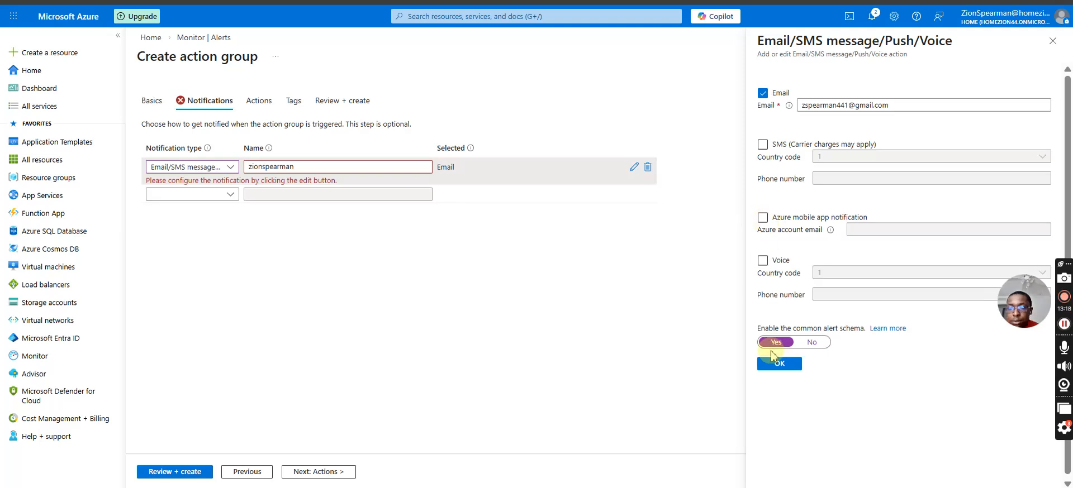
{"action": "left_click", "coordinate": [773, 362]}
Delete the existing Email/SMS message/Push/Voice notification from the action group.
{"action": "left_click", "coordinate": [254, 102]}
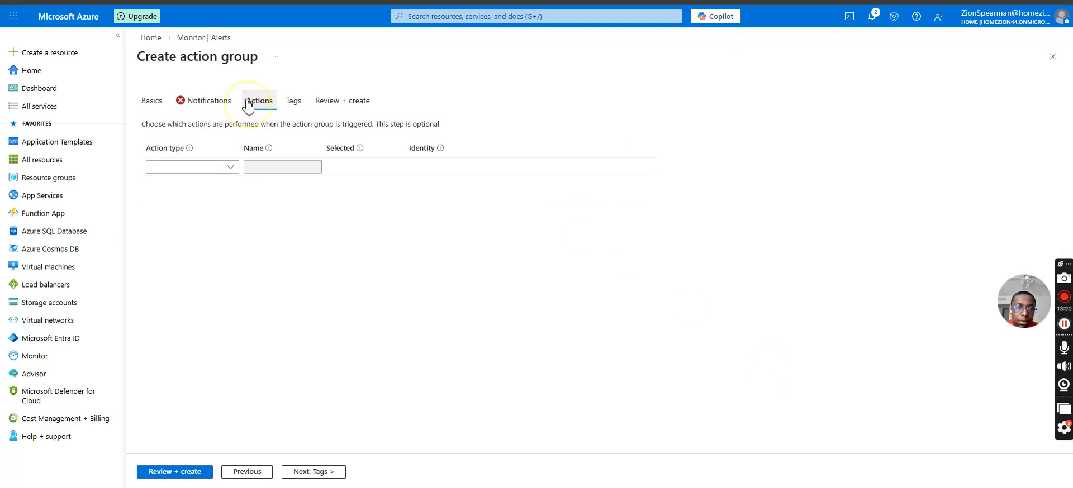
{"action": "left_click", "coordinate": [208, 102]}
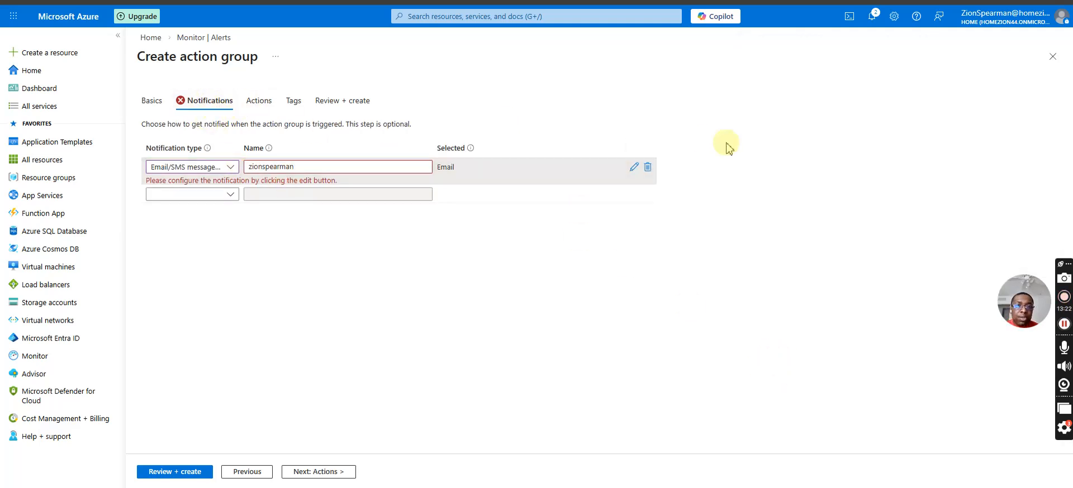
{"action": "left_click", "coordinate": [650, 169]}
{"action": "left_click", "coordinate": [675, 239]}
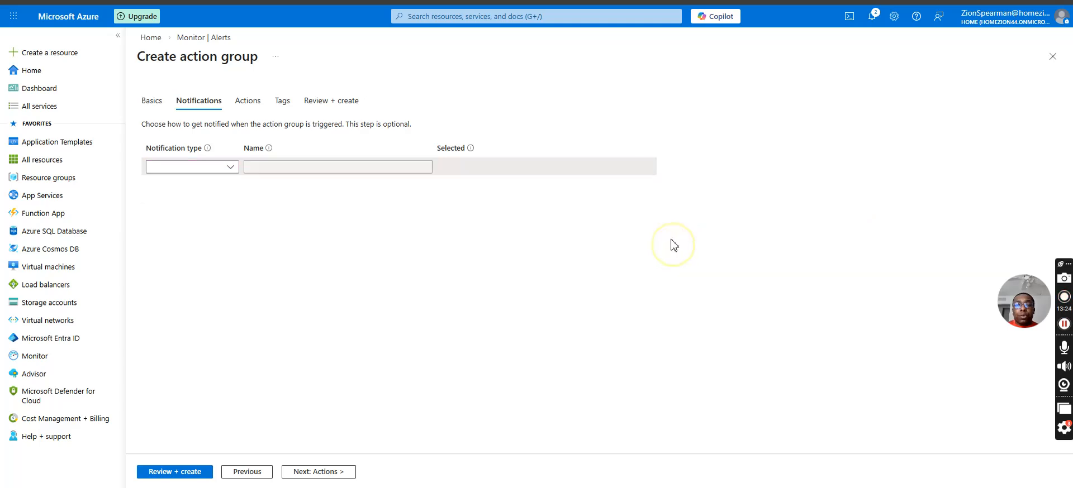
{"action": "left_click", "coordinate": [184, 167]}
{"action": "left_click", "coordinate": [235, 183]}
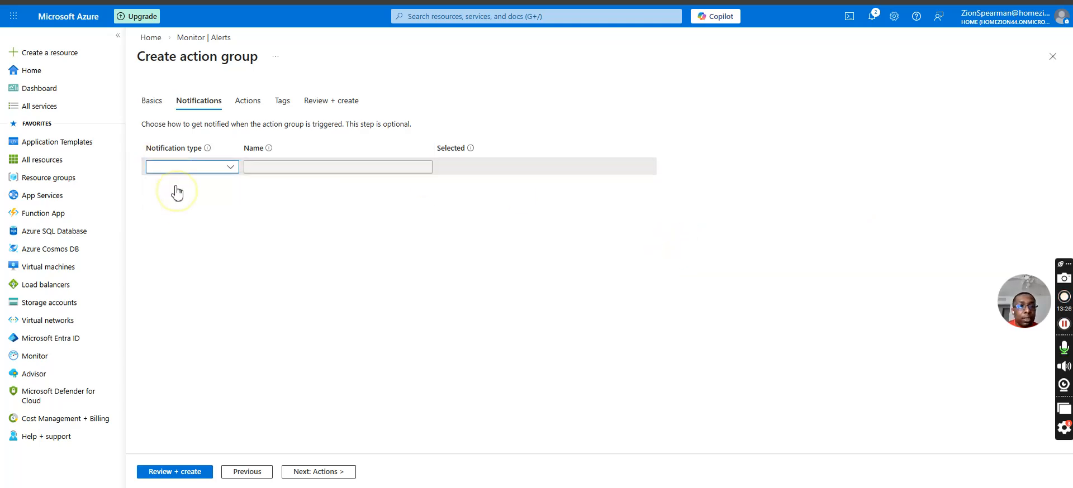
{"action": "left_click", "coordinate": [246, 166]}
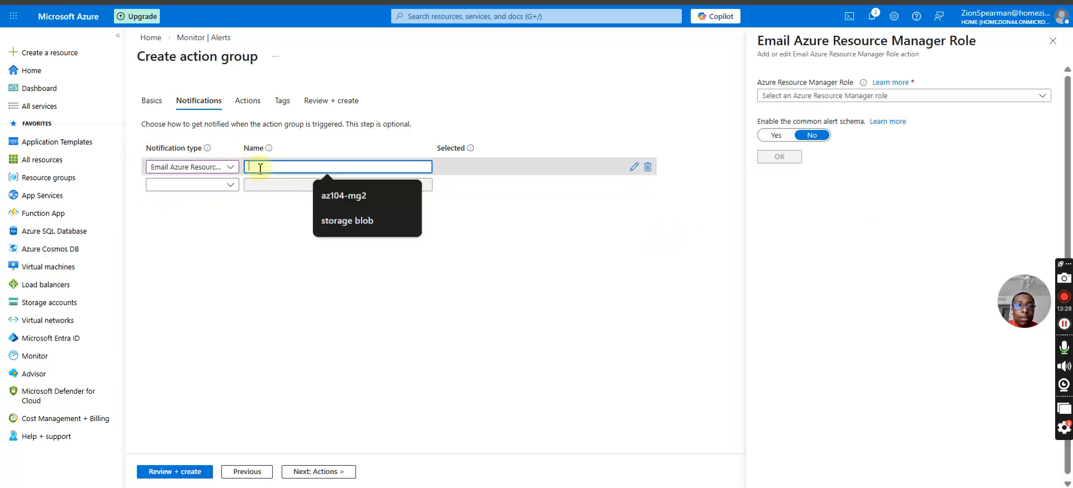
{"action": "type", "text": "r"}
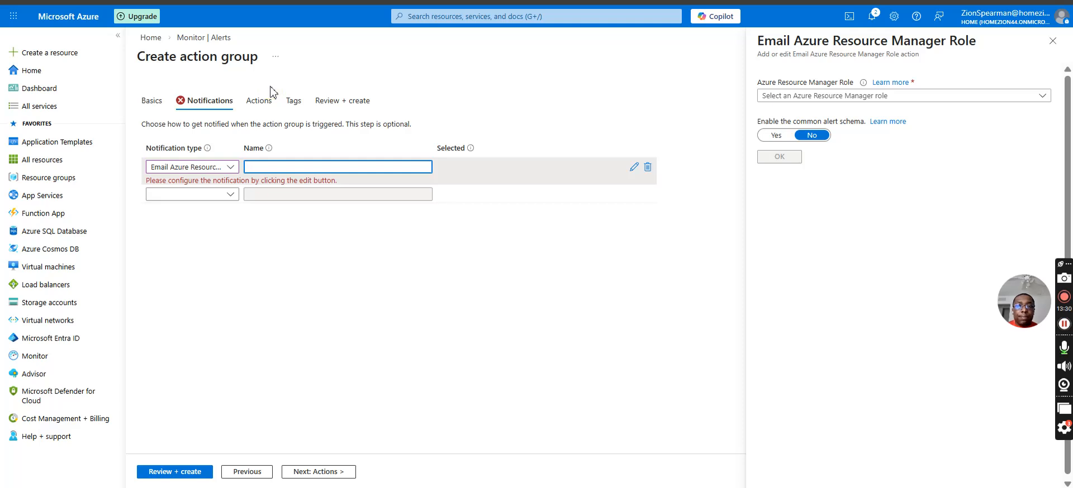
{"action": "key", "text": "BackSpace"}
Set the notification type to Email/SMS message/Push/Voice and enter the contact's first name as its name.
{"action": "left_click", "coordinate": [210, 172]}
{"action": "left_click", "coordinate": [207, 201]}
{"action": "left_click", "coordinate": [261, 168]}
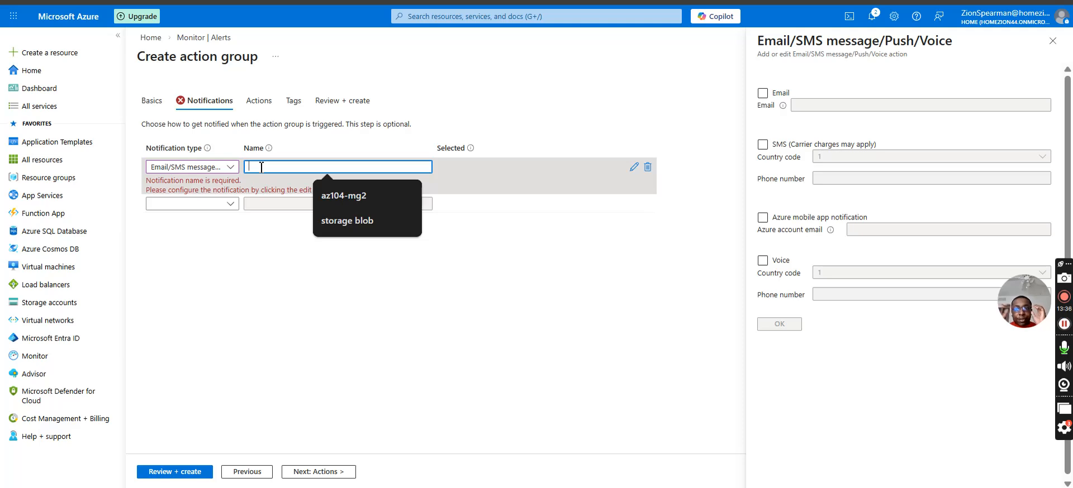
{"action": "type", "text": "zio"}
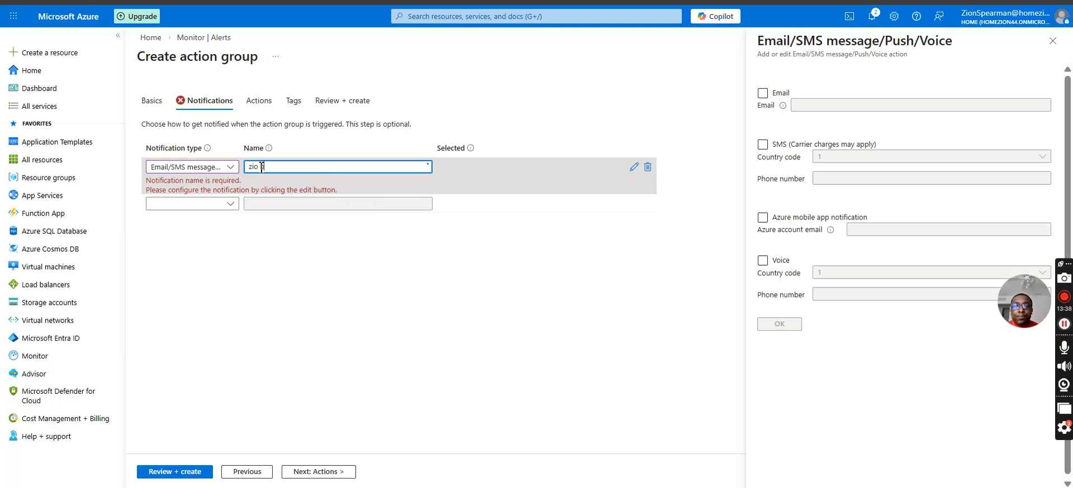
{"action": "type", "text": "n"}
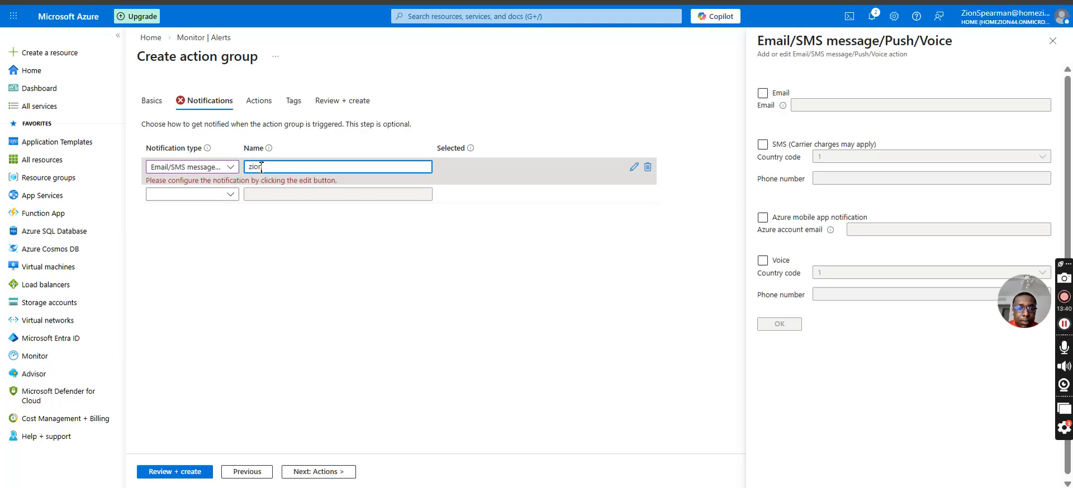
Enable e-mail for the new notification and fill in the contact's e-mail address.
{"action": "left_click", "coordinate": [763, 92]}
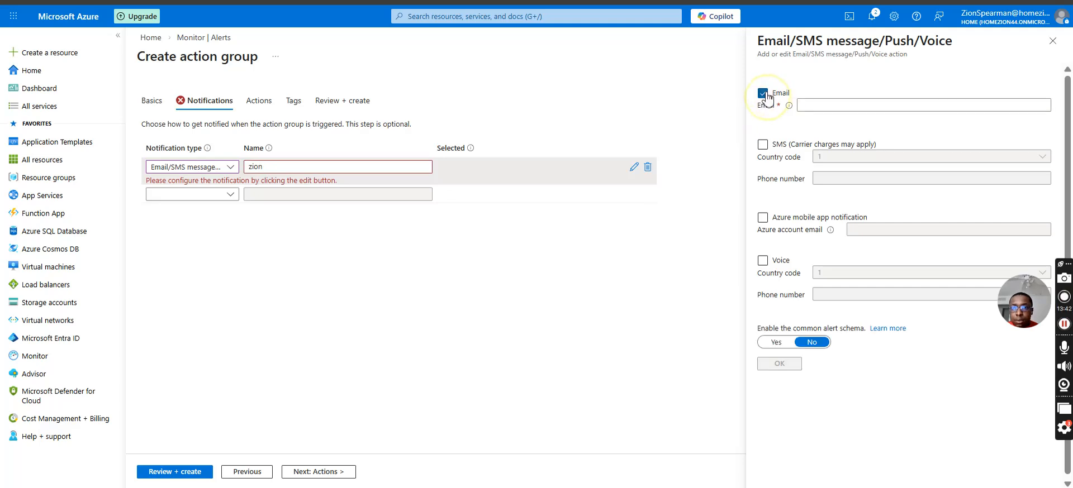
{"action": "left_click", "coordinate": [824, 105]}
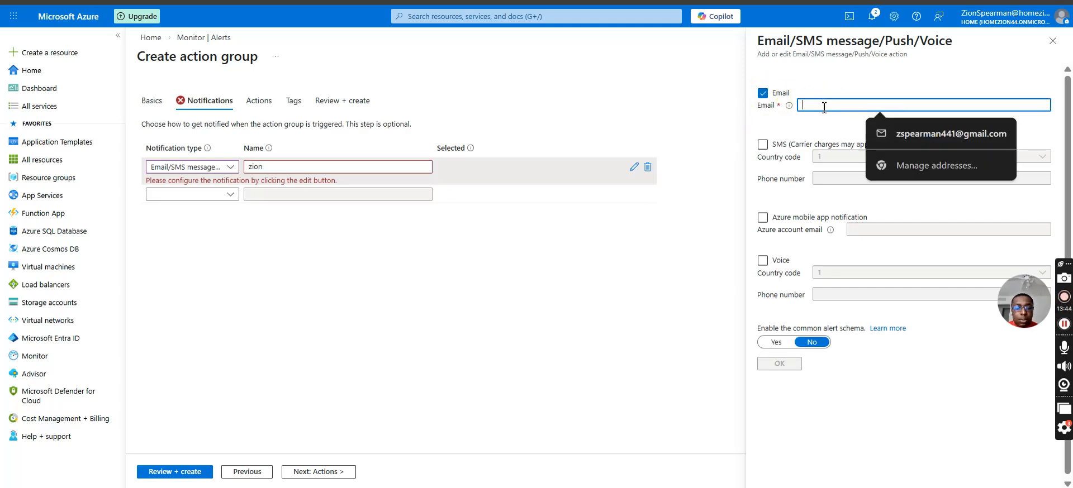
{"action": "type", "text": "zs"}
{"action": "left_click", "coordinate": [894, 134]}
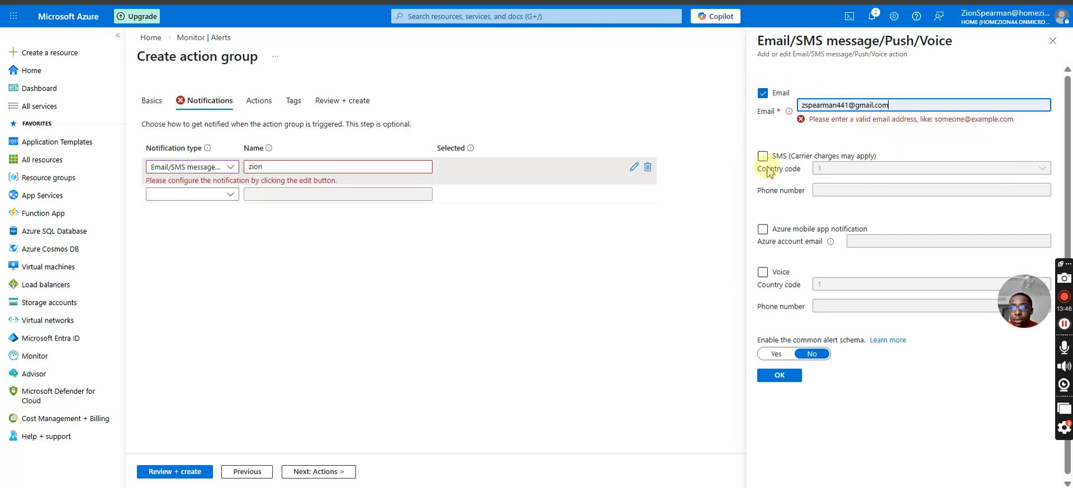
Enable SMS for the notification with country code 1 and enter the contact's phone number.
{"action": "left_click", "coordinate": [763, 145]}
{"action": "left_click", "coordinate": [854, 157]}
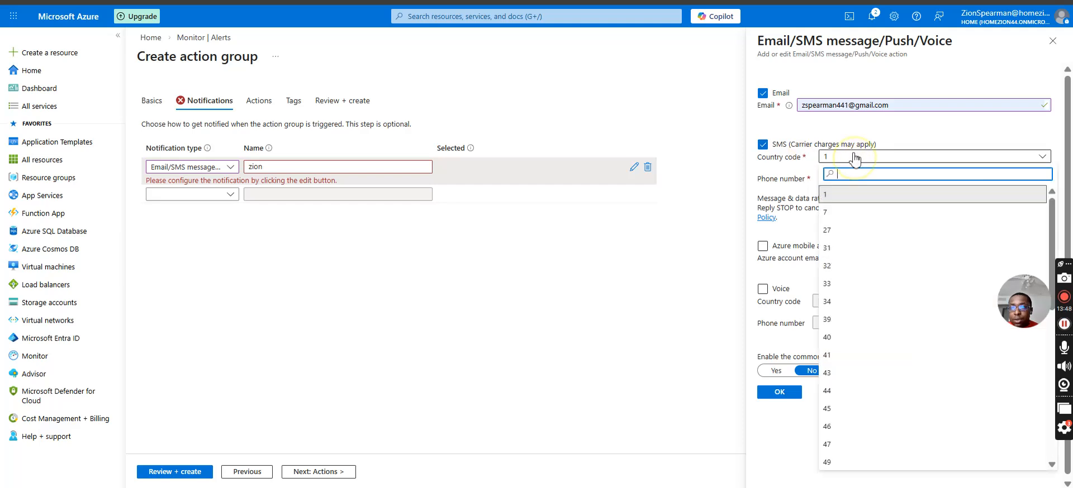
{"action": "left_click", "coordinate": [845, 179]}
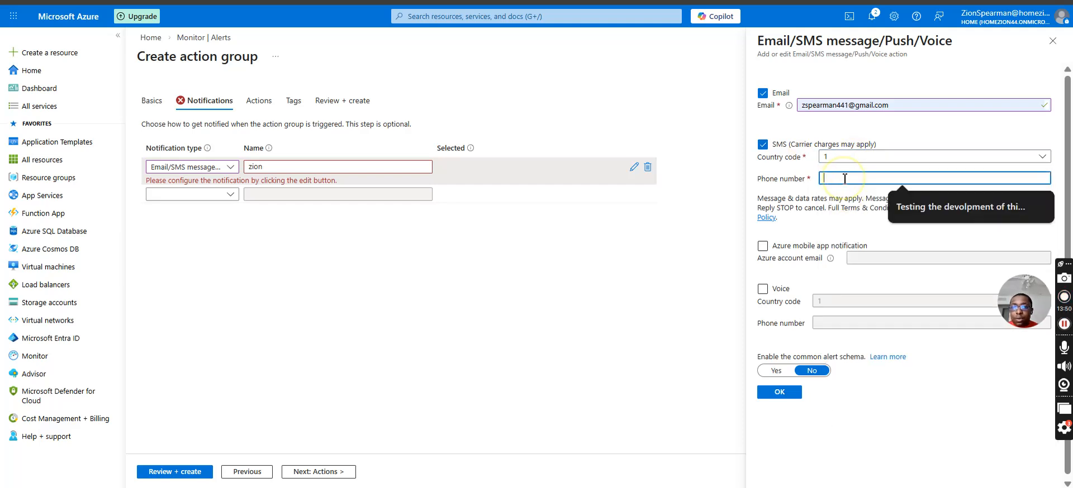
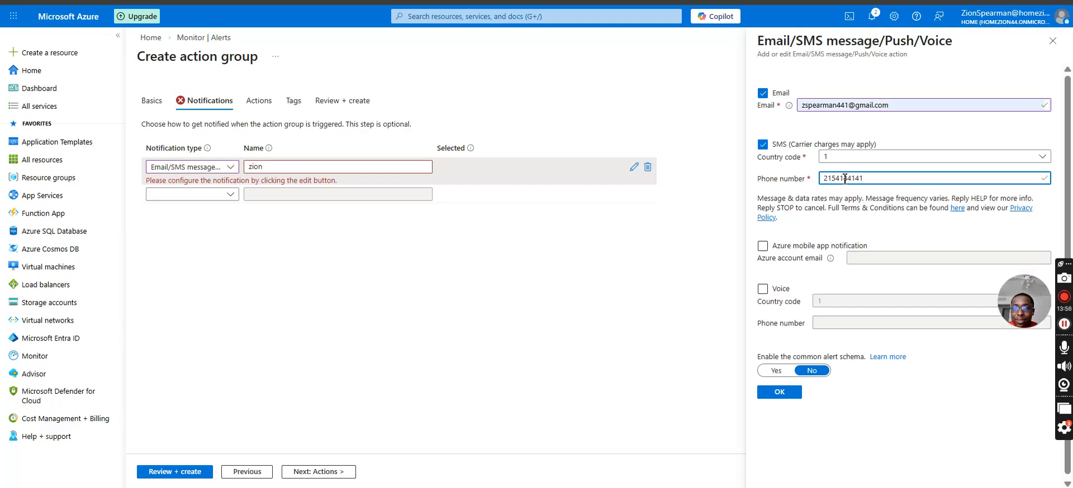
{"action": "left_click", "coordinate": [855, 211]}
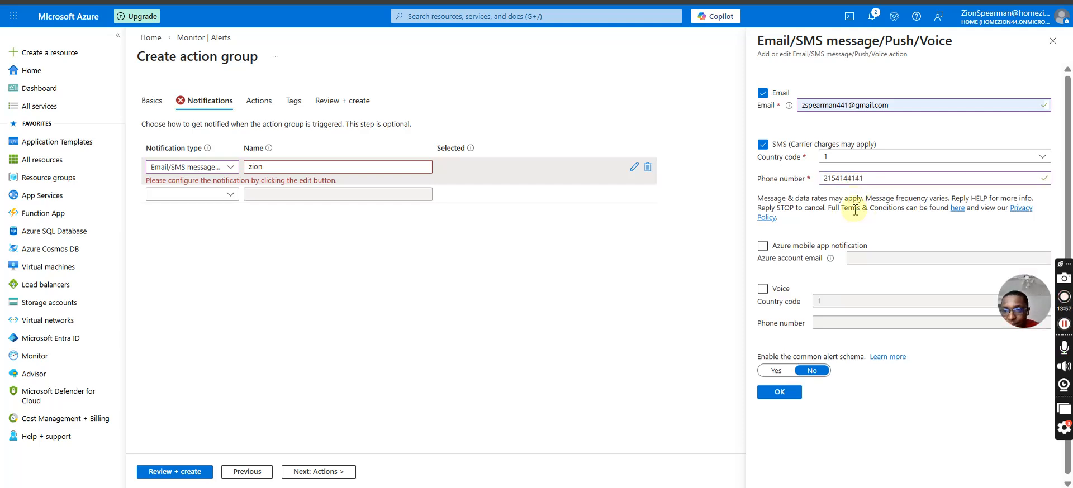
Enable the Azure mobile app notification, enter the Azure account e-mail and save the notification settings.
{"action": "left_click", "coordinate": [763, 246]}
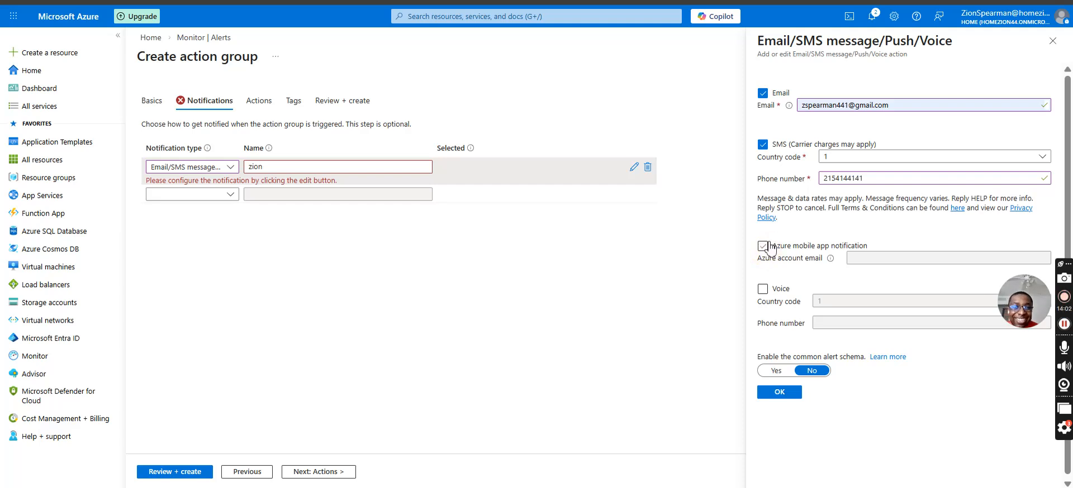
{"action": "left_click", "coordinate": [864, 257]}
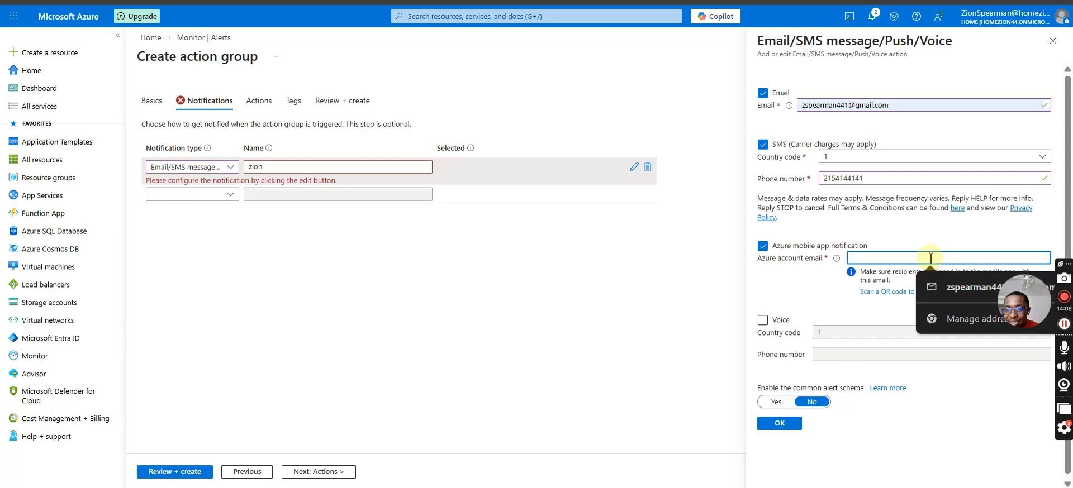
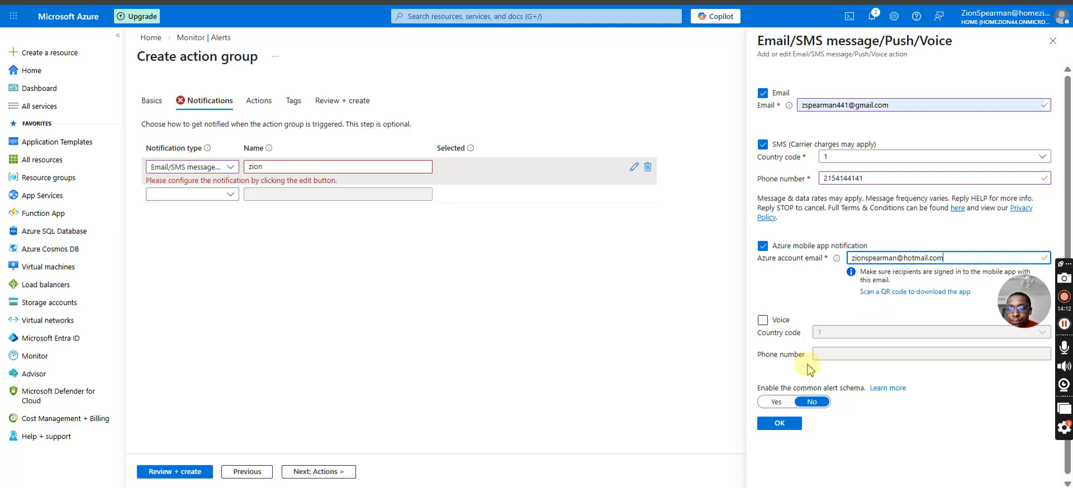
{"action": "left_click", "coordinate": [891, 403]}
{"action": "left_click", "coordinate": [802, 423]}
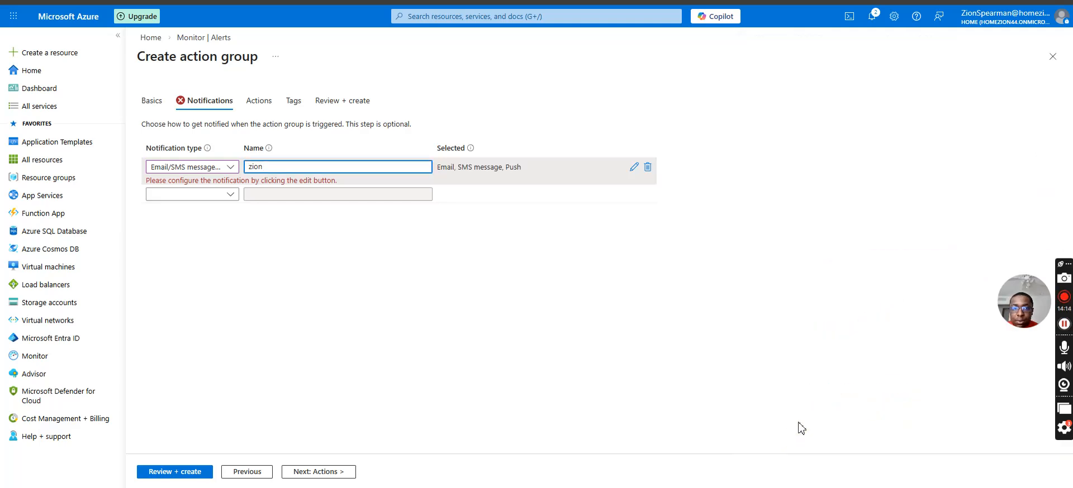
{"action": "left_click", "coordinate": [193, 167]}
{"action": "left_click", "coordinate": [391, 283]}
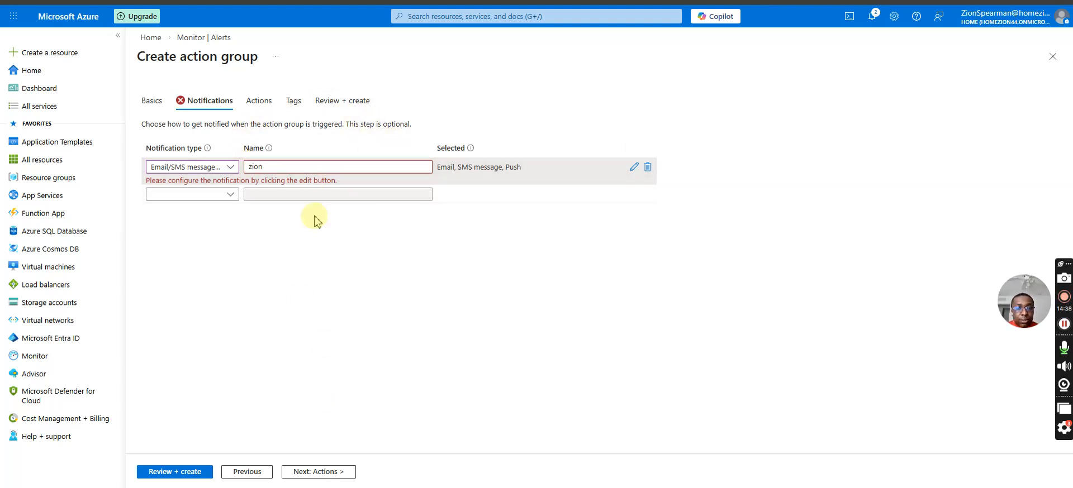
Set the action group's action type to Event Hub and review the identity options for the action.
{"action": "left_click", "coordinate": [264, 101]}
{"action": "left_click", "coordinate": [208, 169]}
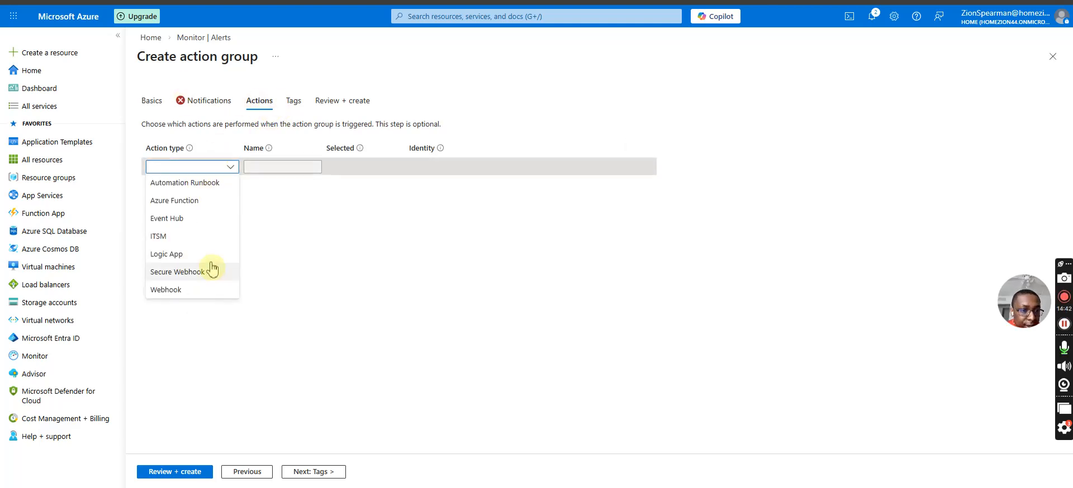
{"action": "left_click", "coordinate": [192, 220]}
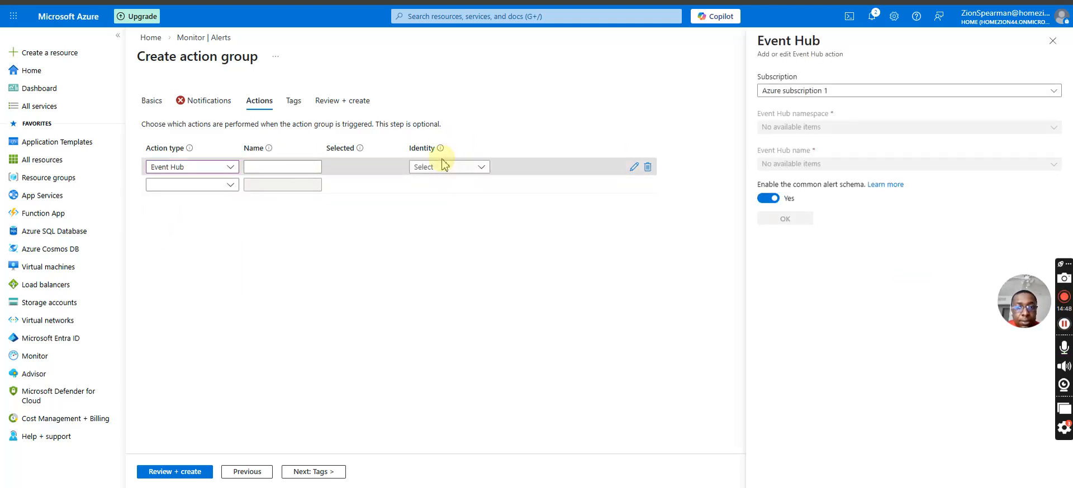
{"action": "left_click", "coordinate": [432, 177]}
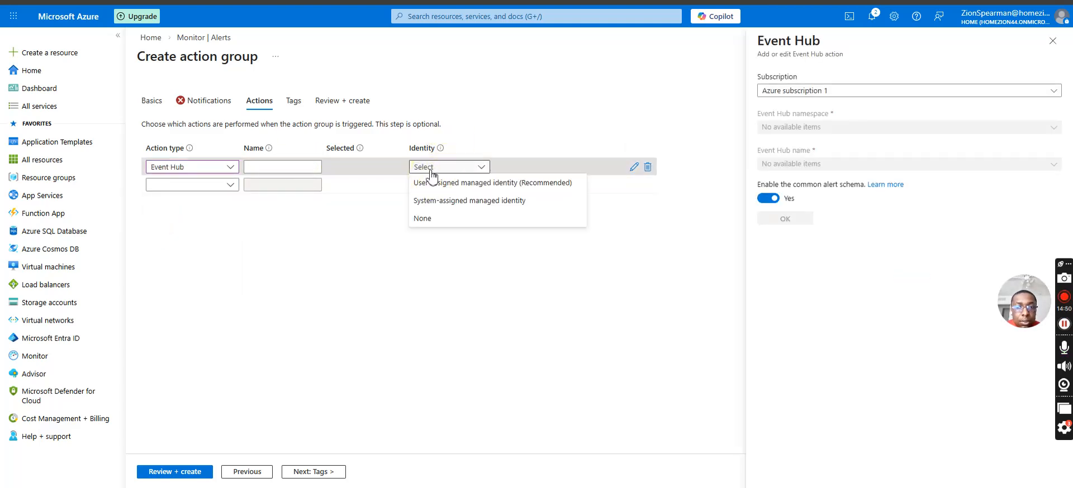
{"action": "left_click", "coordinate": [290, 166]}
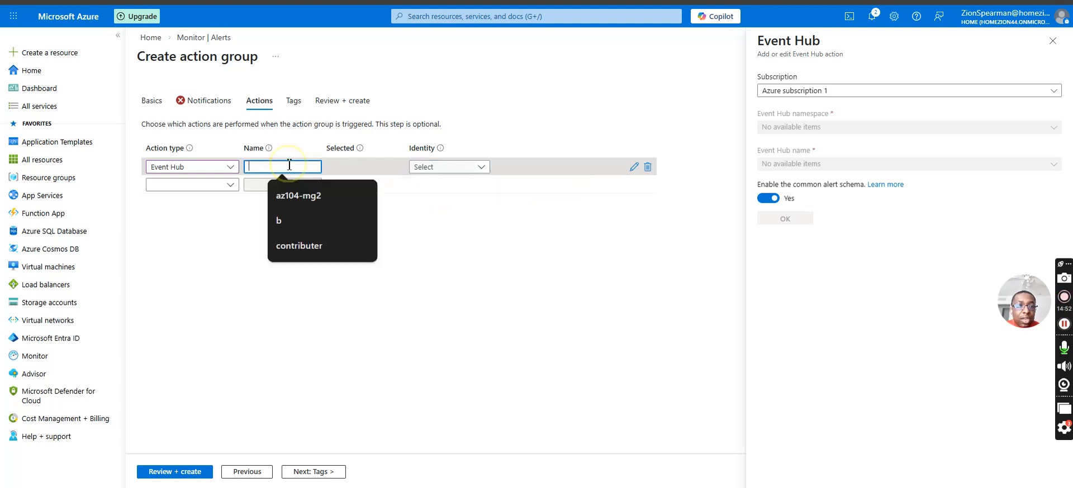
{"action": "left_click", "coordinate": [190, 176]}
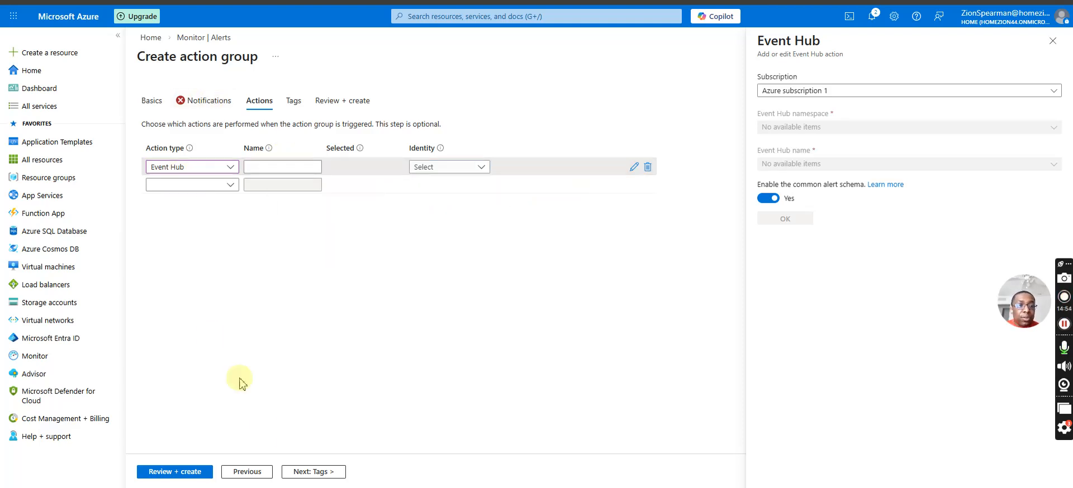
Discard the unfinished action group and open the alerts overview from the home page.
{"action": "left_click", "coordinate": [155, 39]}
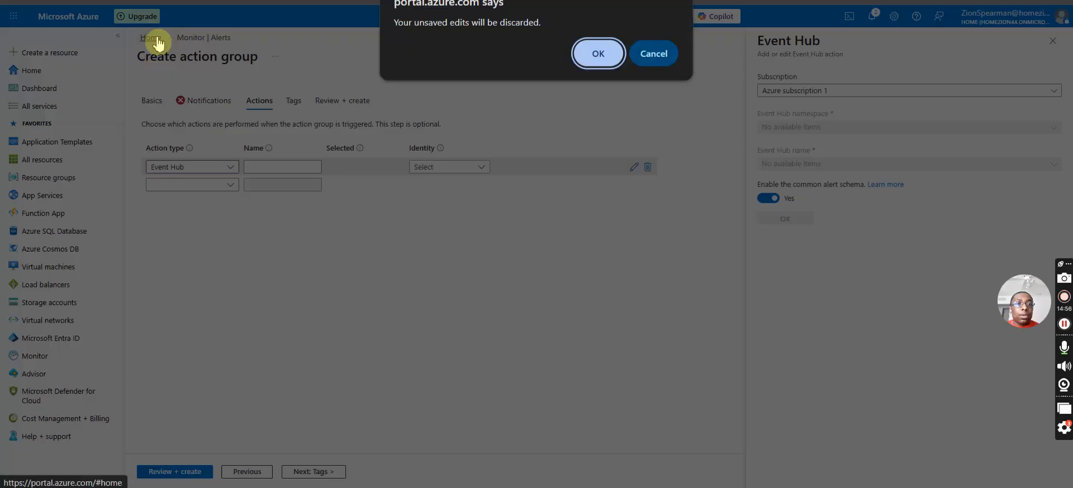
{"action": "left_click", "coordinate": [601, 55]}
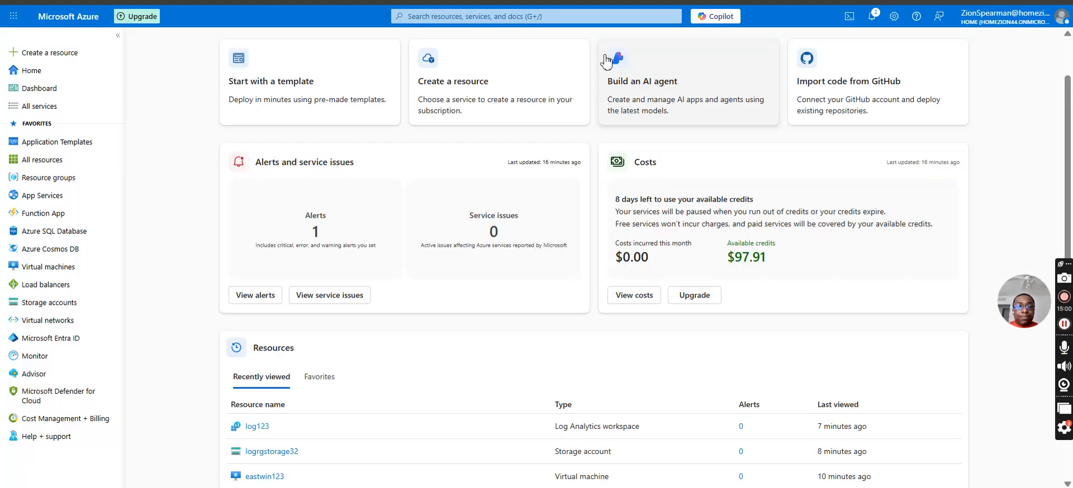
{"action": "left_click", "coordinate": [241, 295]}
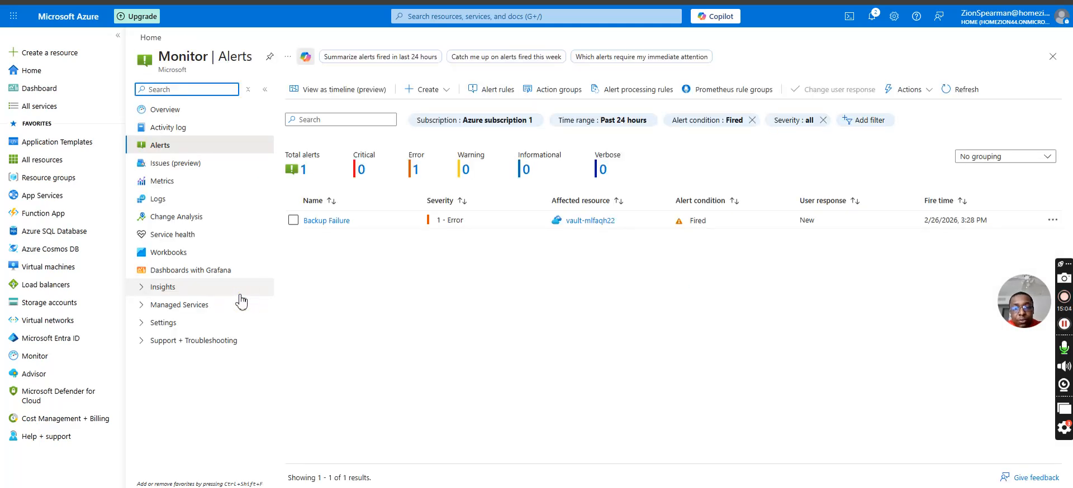
Start a new alert rule and set its scope to the eastwin123 virtual machine in the azure-rg14 resource group.
{"action": "left_click", "coordinate": [415, 92]}
{"action": "left_click", "coordinate": [425, 119]}
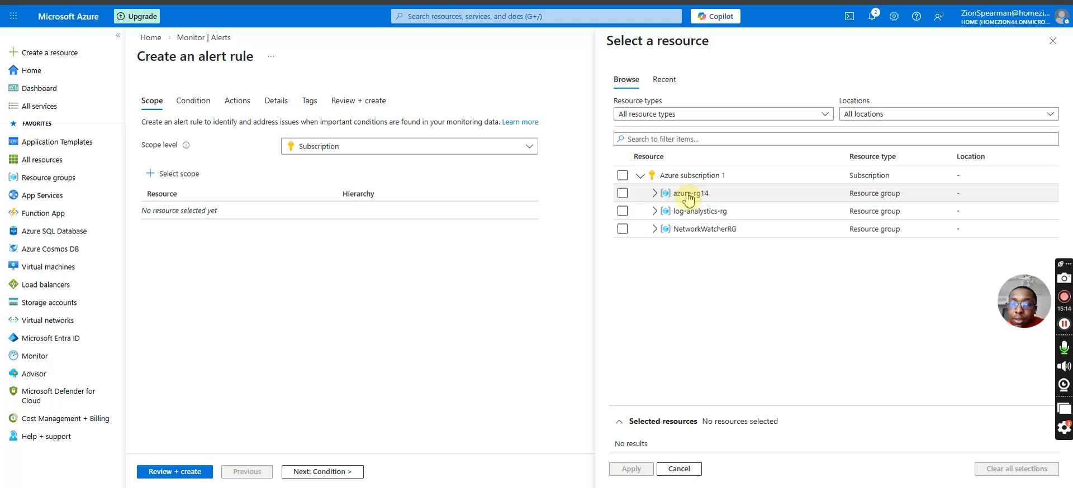
{"action": "left_click", "coordinate": [654, 211]}
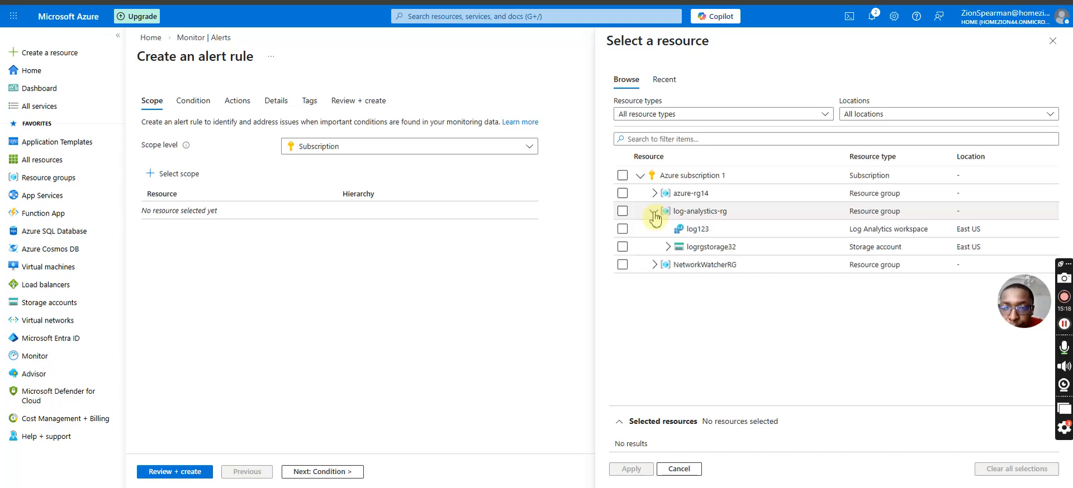
{"action": "left_click", "coordinate": [667, 248]}
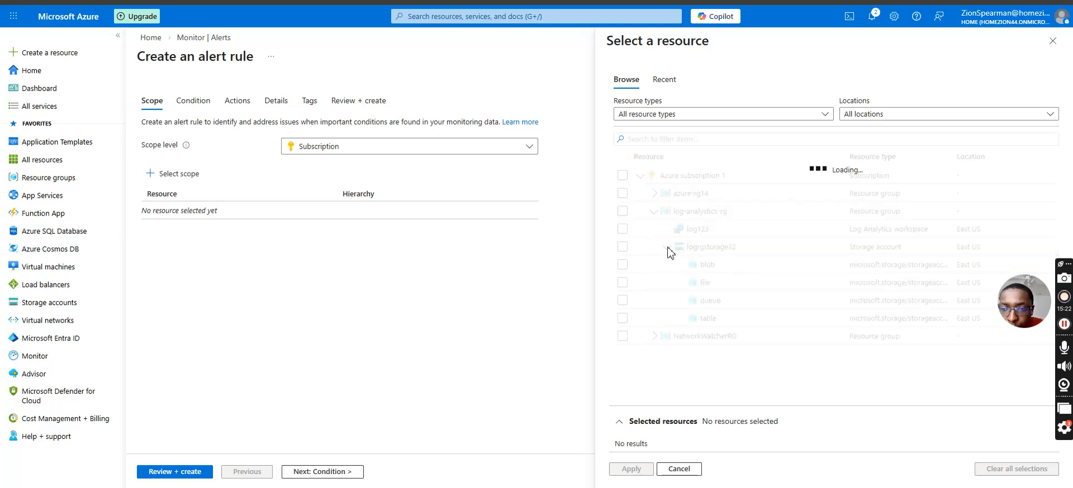
{"action": "left_click", "coordinate": [654, 193]}
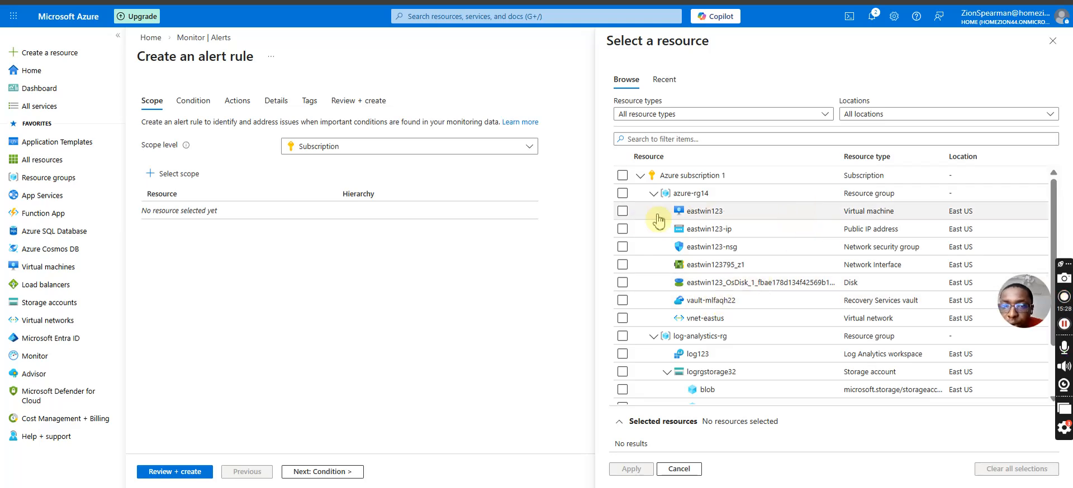
{"action": "left_click", "coordinate": [622, 210]}
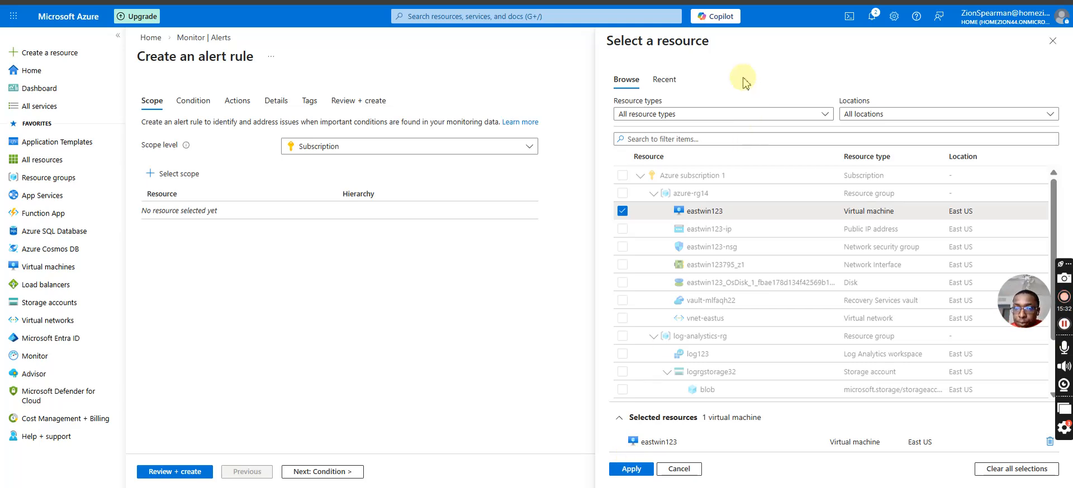
{"action": "left_click", "coordinate": [733, 115]}
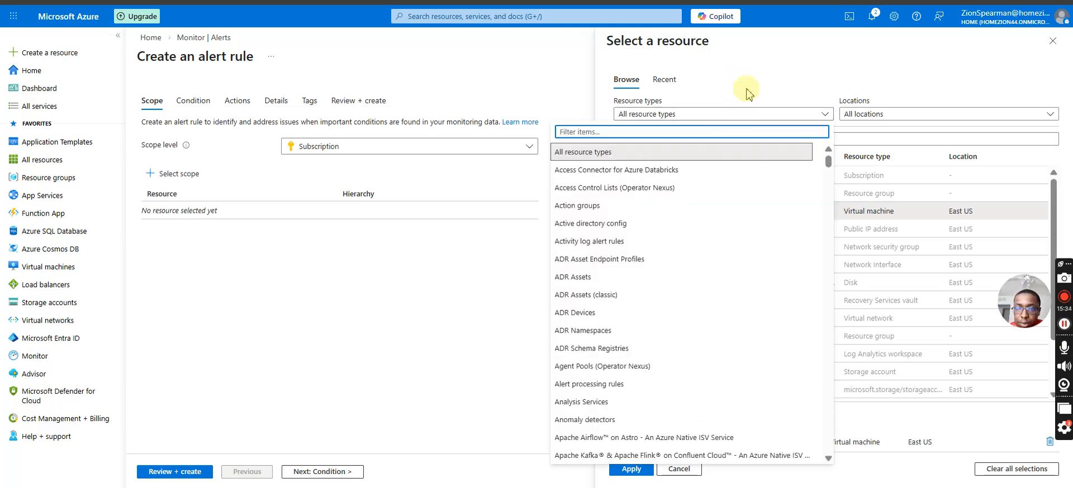
{"action": "left_click", "coordinate": [748, 88]}
{"action": "left_click", "coordinate": [651, 470]}
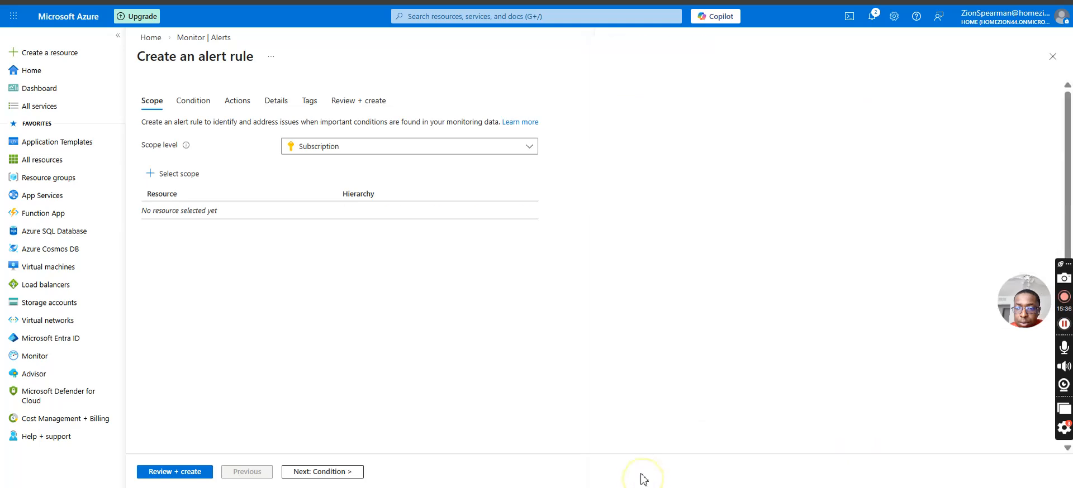
Set the alert rule condition's signal to Percentage CPU and review the other popular signals.
{"action": "left_click", "coordinate": [195, 103]}
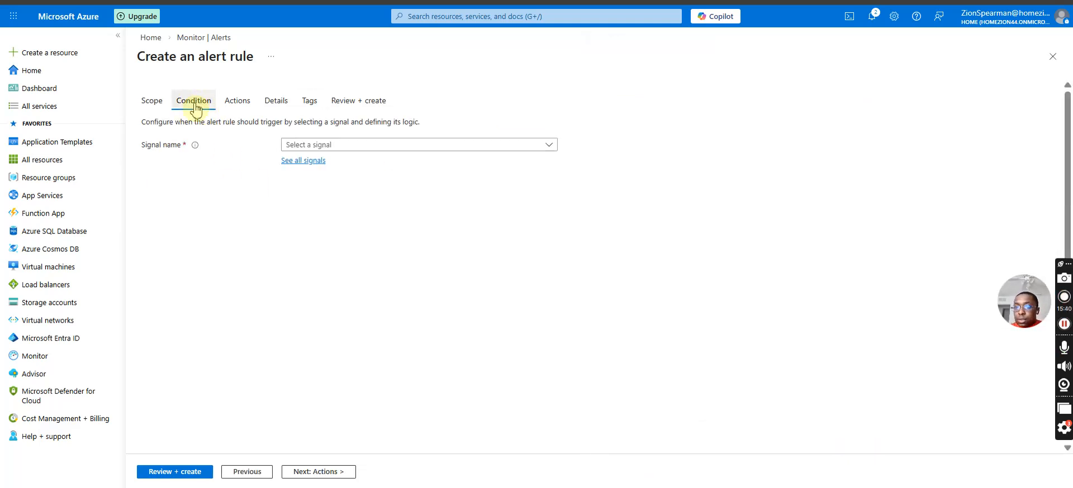
{"action": "left_click", "coordinate": [396, 146]}
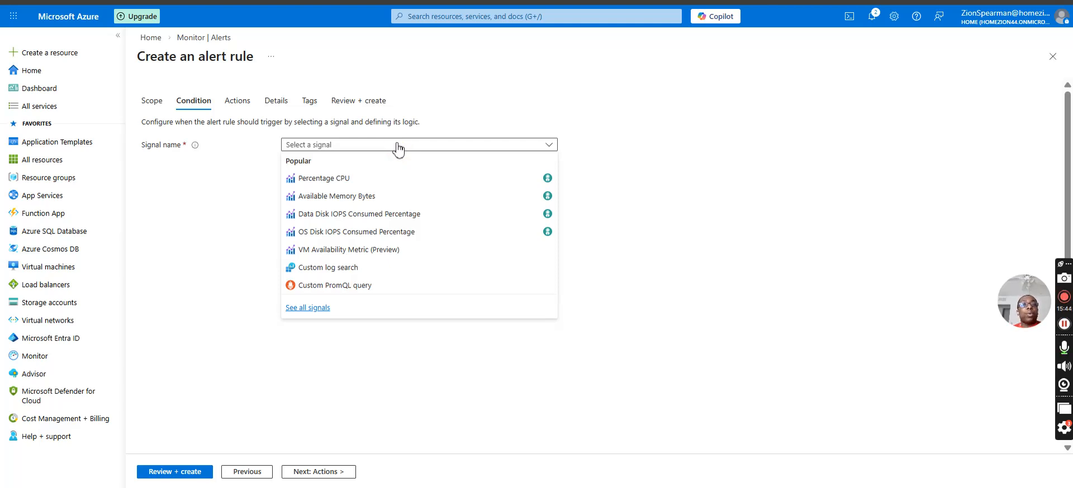
{"action": "left_click", "coordinate": [376, 179]}
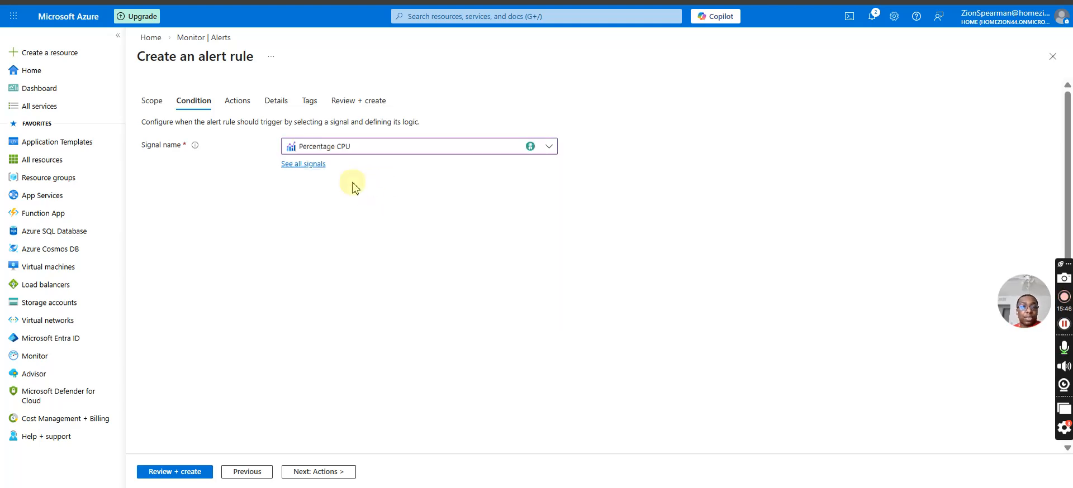
{"action": "left_click", "coordinate": [310, 148]}
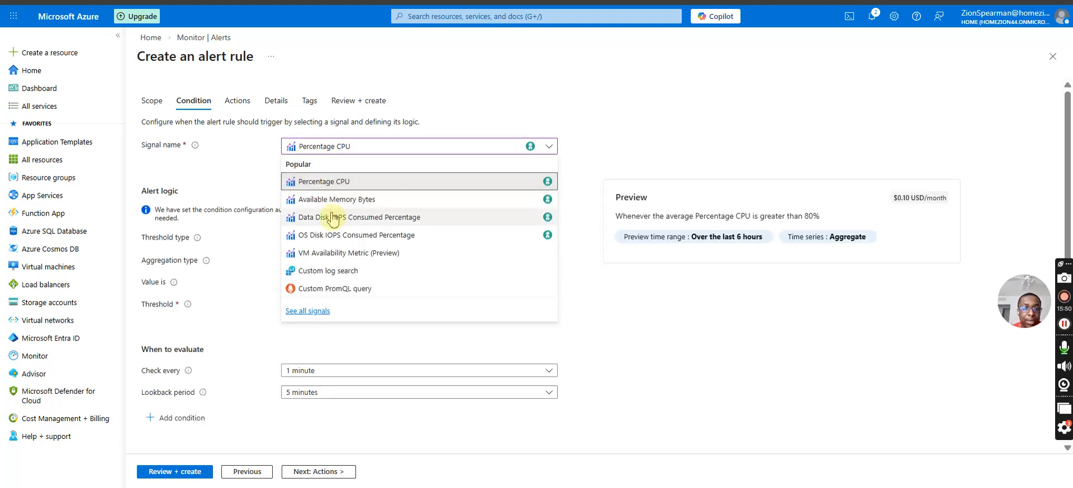
{"action": "left_click", "coordinate": [653, 137]}
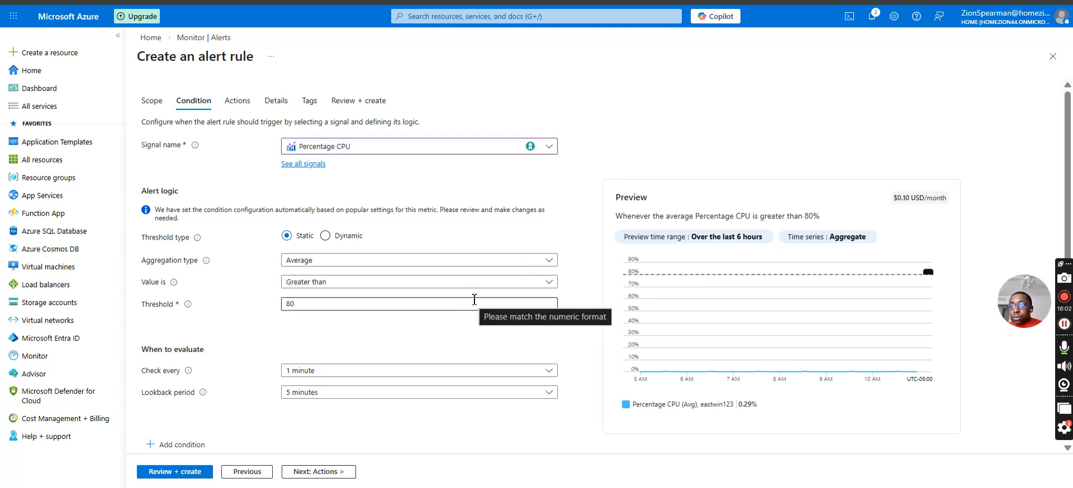
{"action": "left_click", "coordinate": [330, 146]}
{"action": "left_click", "coordinate": [600, 72]}
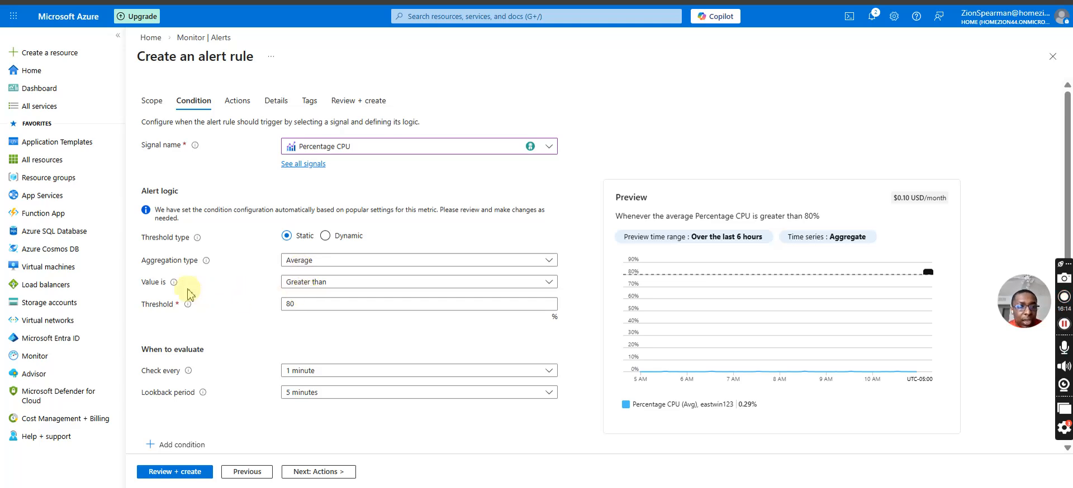
Review the condition's alert logic and evaluation timing, then try the Dynamic threshold type and return it to Static.
{"action": "mouse_move", "coordinate": [173, 284]}
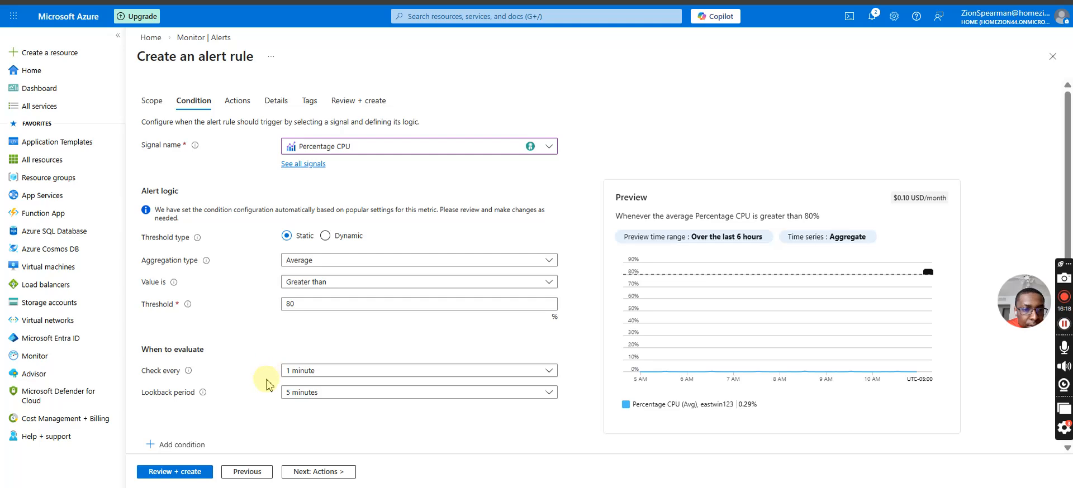
{"action": "scroll", "coordinate": [260, 391], "scroll_direction": "down", "scroll_amount": 1}
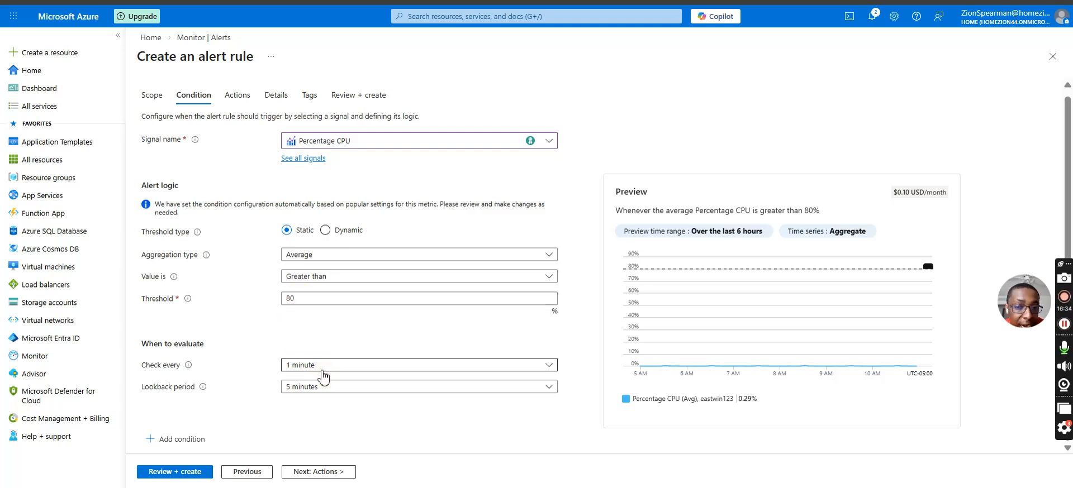
{"action": "mouse_move", "coordinate": [202, 389]}
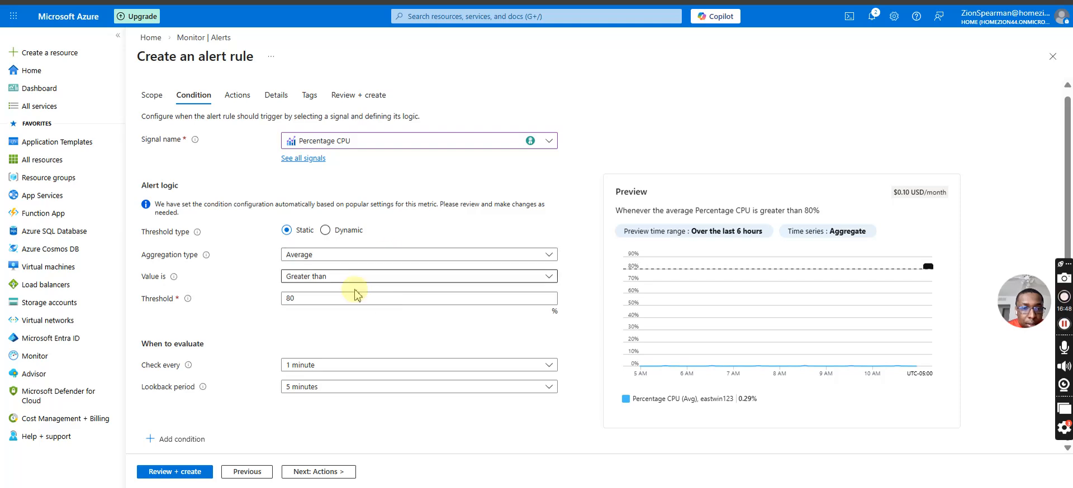
{"action": "left_click", "coordinate": [335, 230]}
{"action": "left_click", "coordinate": [298, 235]}
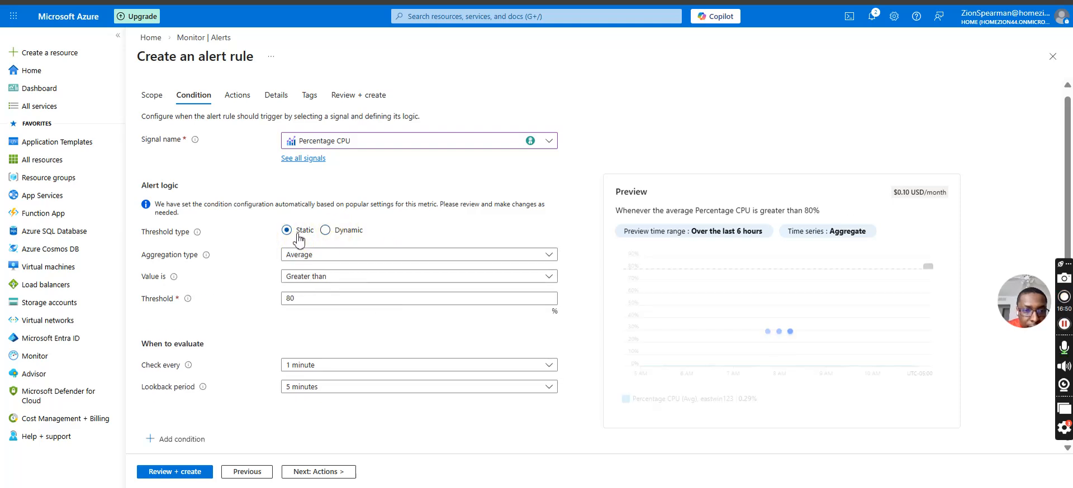
Start a new action group from the alert rule, set its action type to Event Hub and view its tag settings.
{"action": "left_click", "coordinate": [237, 94]}
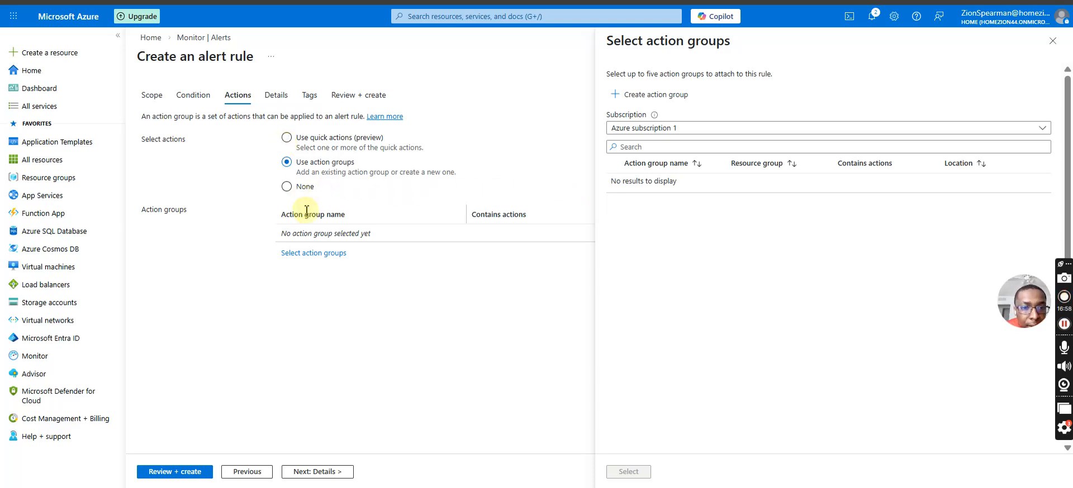
{"action": "left_click", "coordinate": [642, 95]}
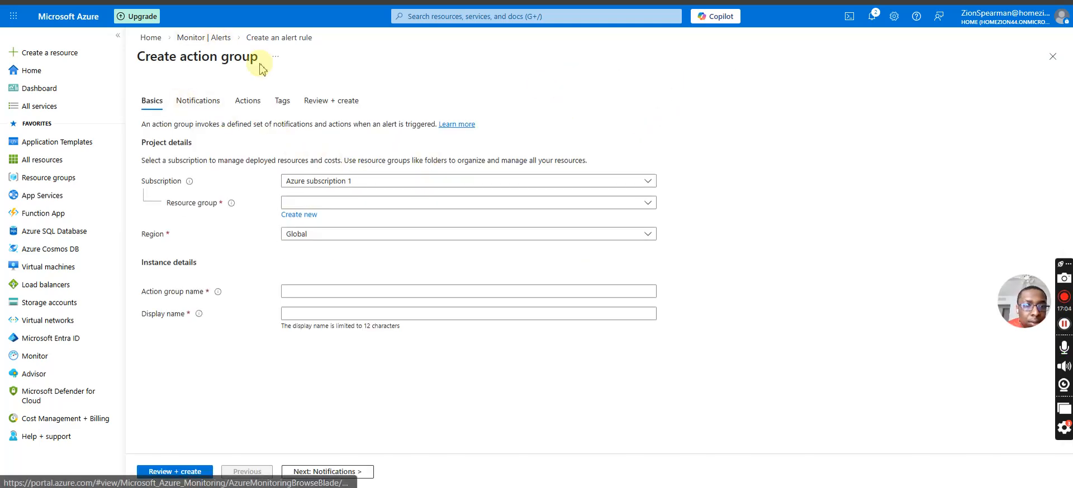
{"action": "left_click", "coordinate": [196, 112]}
{"action": "left_click", "coordinate": [248, 102]}
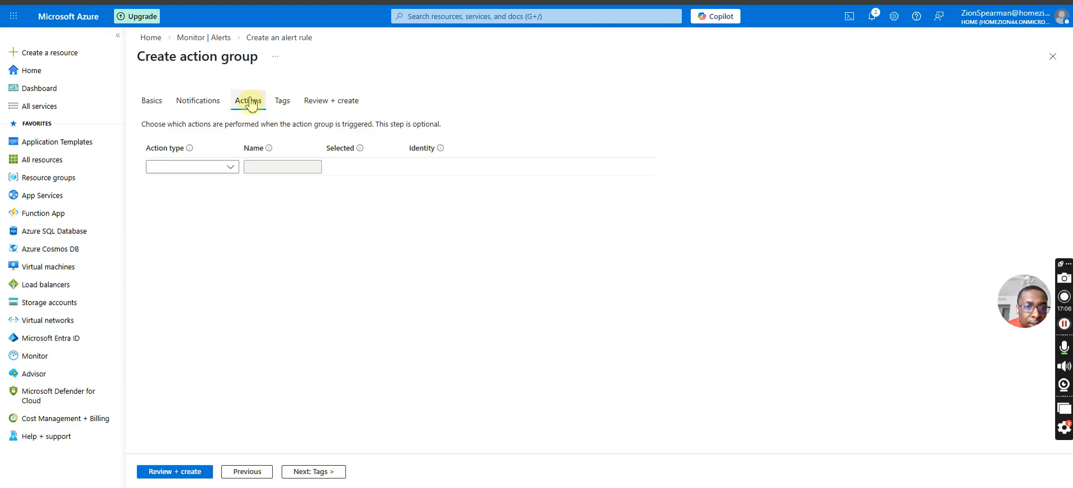
{"action": "left_click", "coordinate": [196, 167]}
{"action": "left_click", "coordinate": [193, 218]}
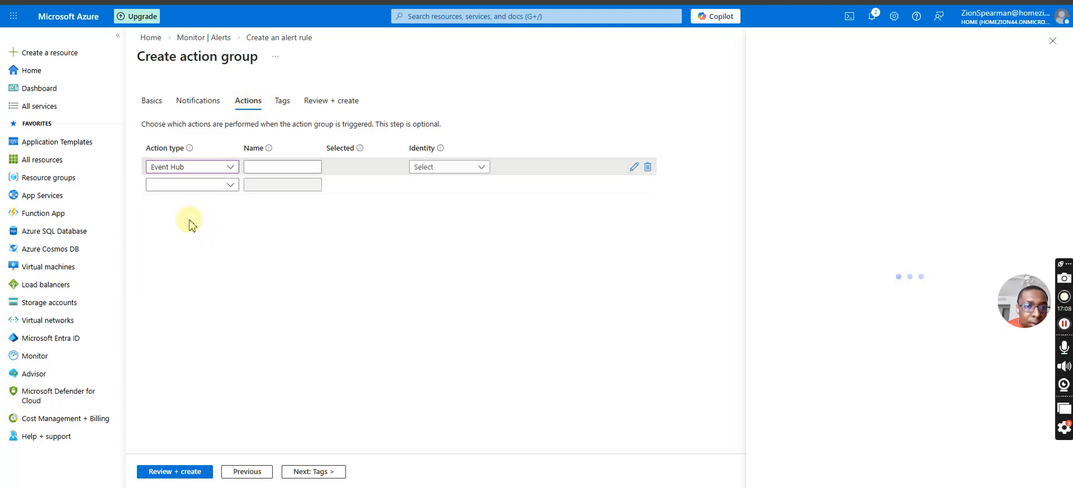
{"action": "left_click", "coordinate": [423, 168]}
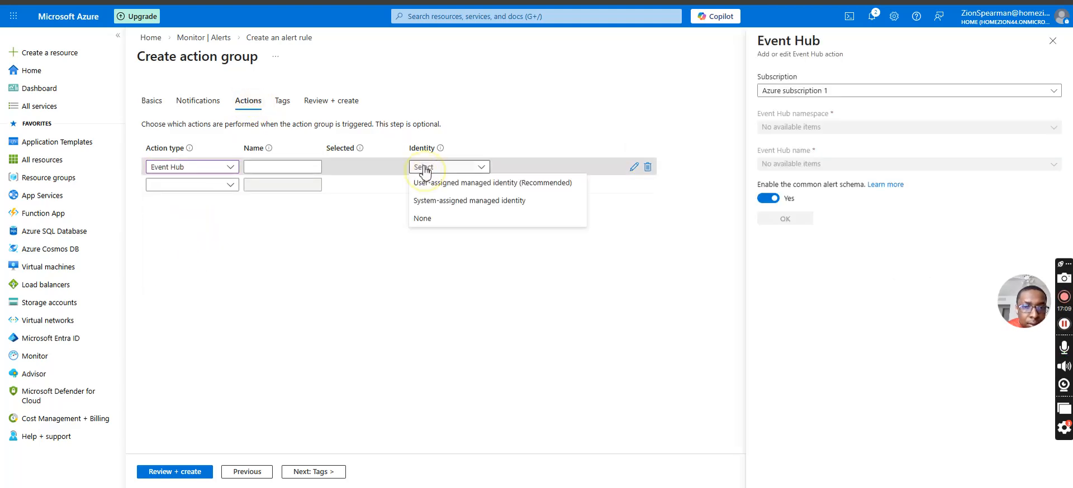
{"action": "left_click", "coordinate": [282, 102]}
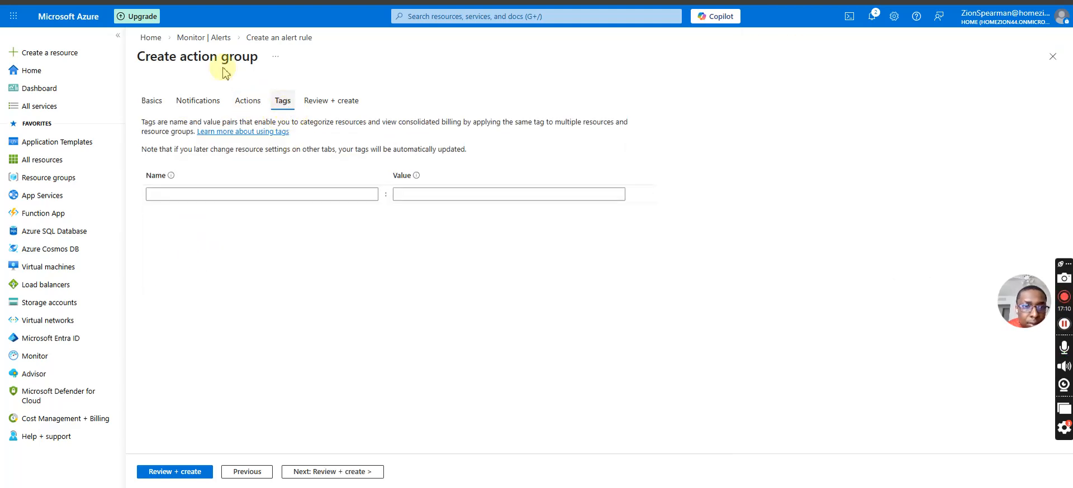
Leave the unfinished action group and start a new alert rule scoped to the eastwin123 virtual machine in azure-rg14.
{"action": "left_click", "coordinate": [197, 39]}
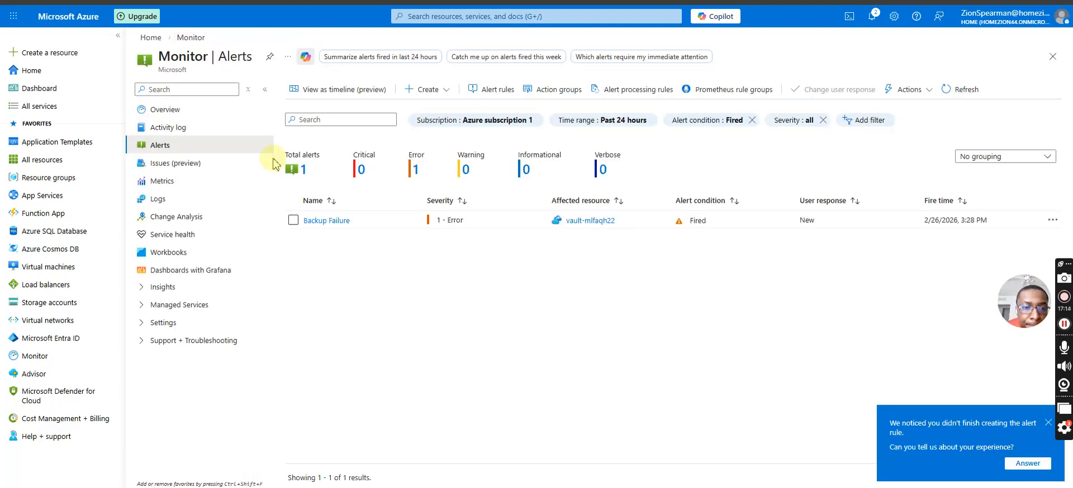
{"action": "left_click", "coordinate": [422, 90]}
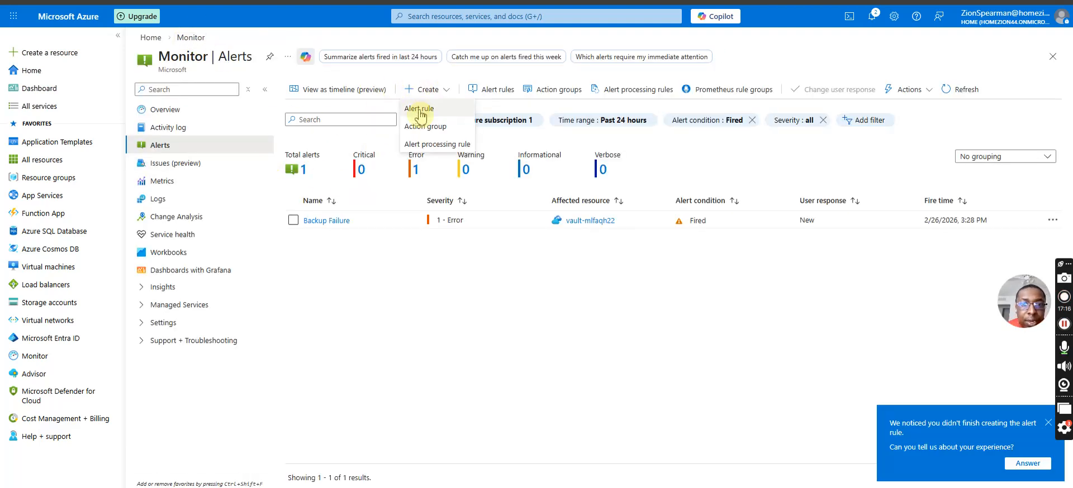
{"action": "left_click", "coordinate": [419, 109]}
{"action": "left_click", "coordinate": [650, 193]}
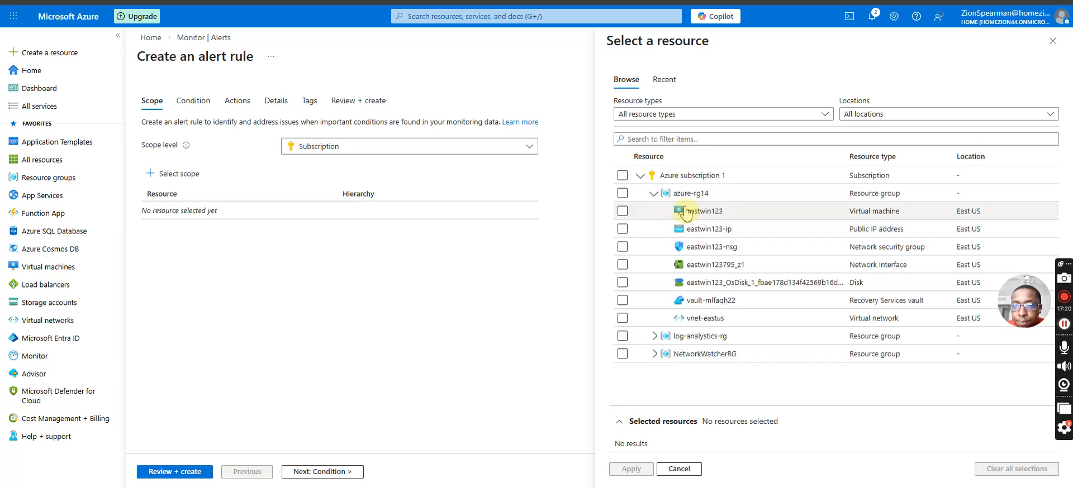
{"action": "left_click", "coordinate": [622, 210]}
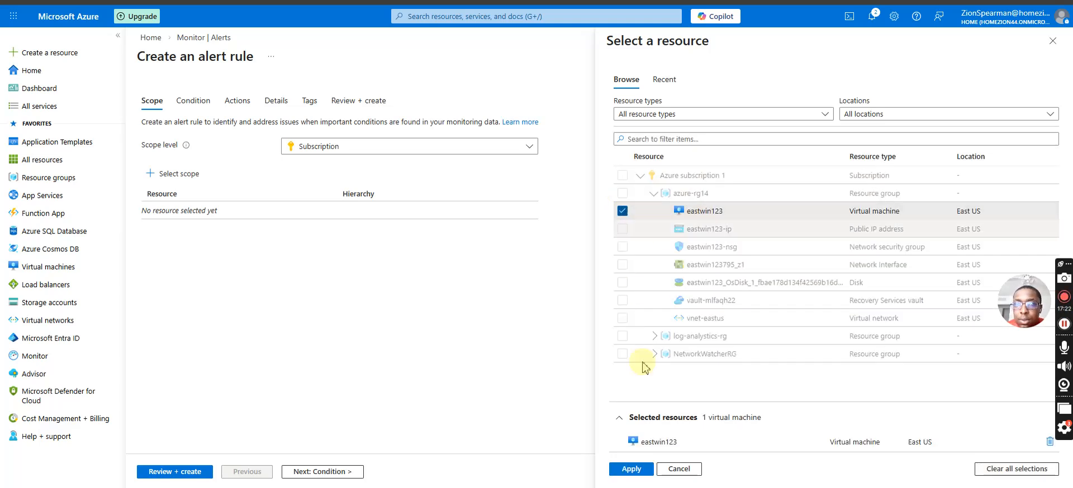
{"action": "left_click", "coordinate": [633, 470]}
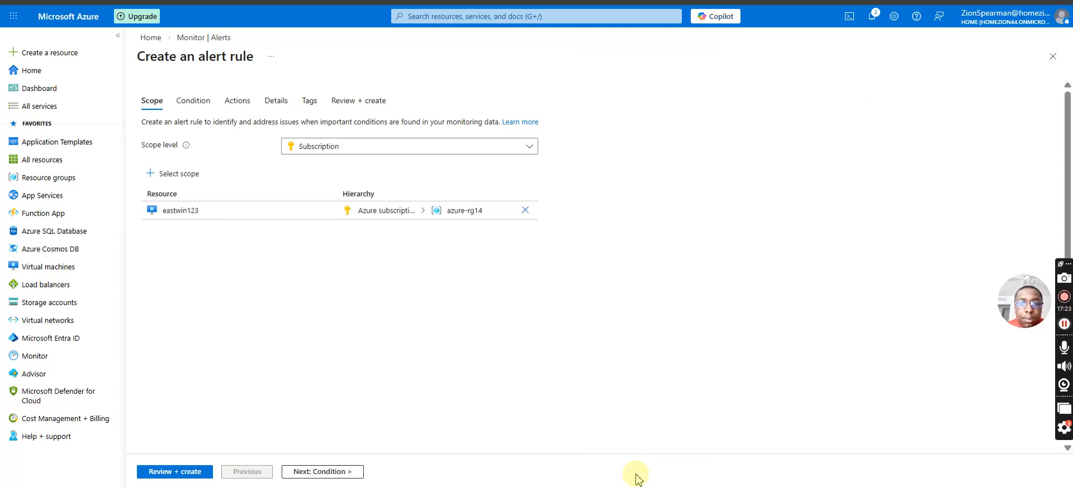
Set the alert rule condition's signal to Percentage CPU and add a second condition, viewing its available signals.
{"action": "left_click", "coordinate": [182, 104]}
{"action": "left_click", "coordinate": [359, 146]}
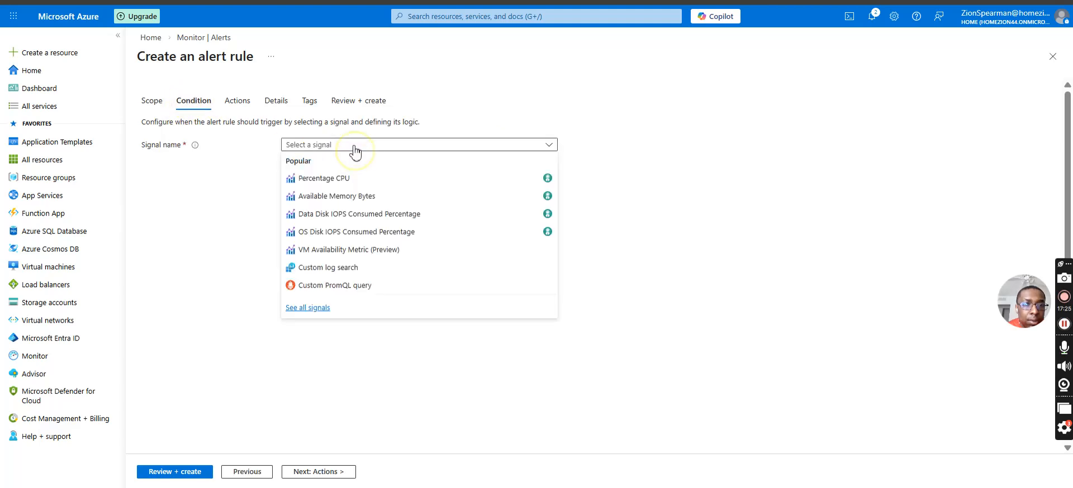
{"action": "left_click", "coordinate": [339, 180]}
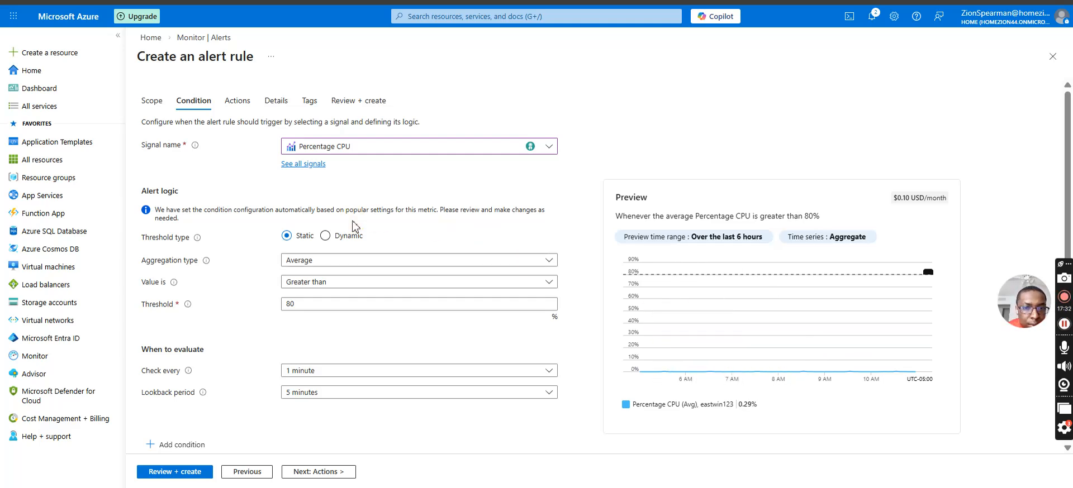
{"action": "scroll", "coordinate": [353, 226], "scroll_direction": "down", "scroll_amount": 1}
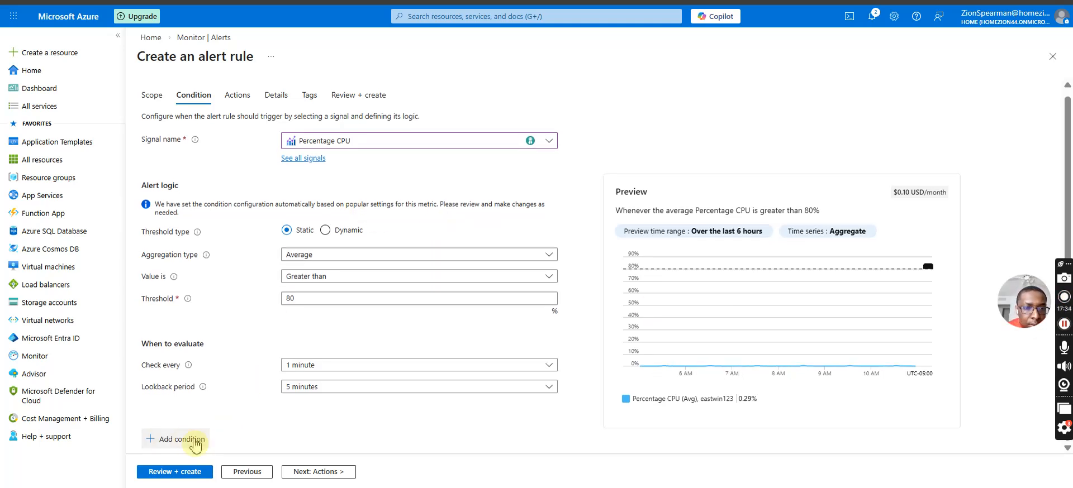
{"action": "left_click", "coordinate": [196, 440]}
{"action": "left_click", "coordinate": [319, 222]}
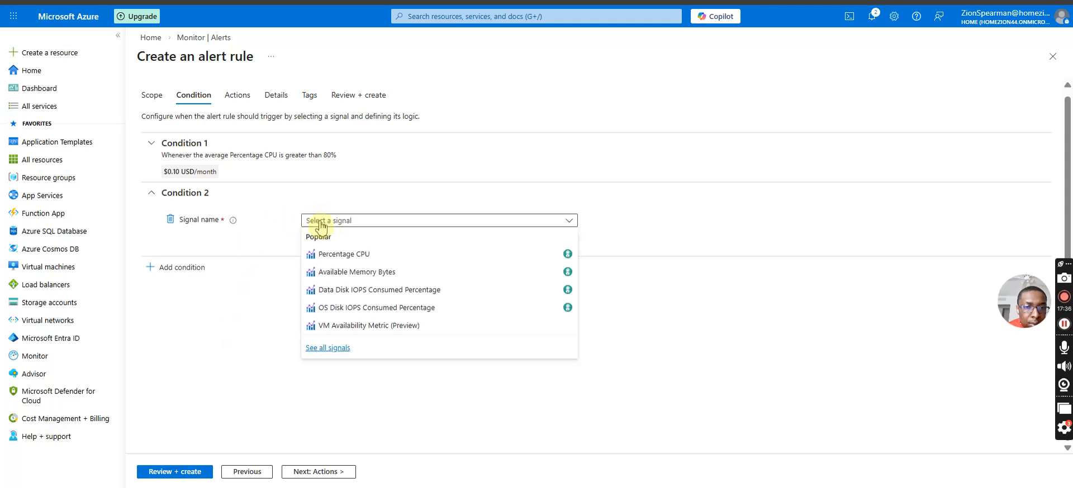
{"action": "left_click", "coordinate": [248, 351]}
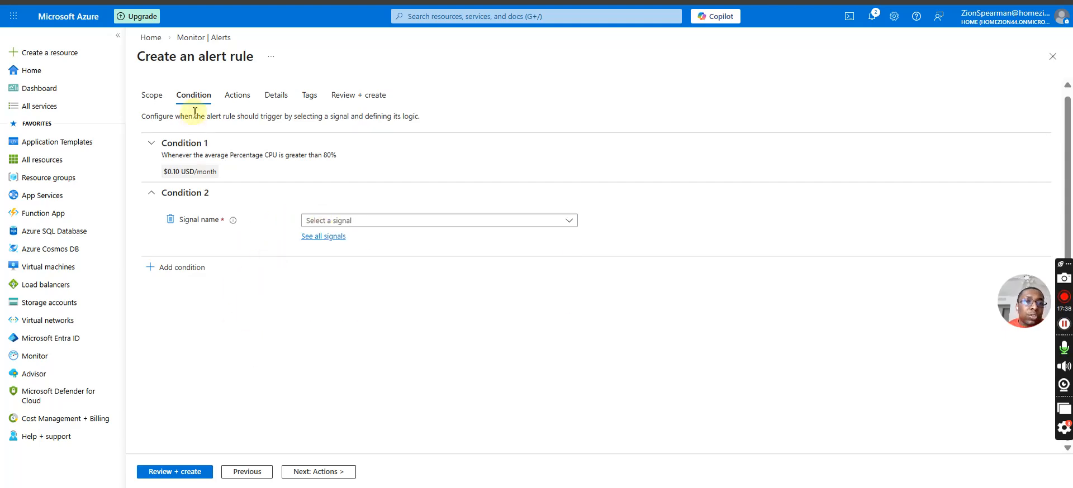
Recheck the alert rule's scope and examine the settings of Condition 1.
{"action": "left_click", "coordinate": [161, 96]}
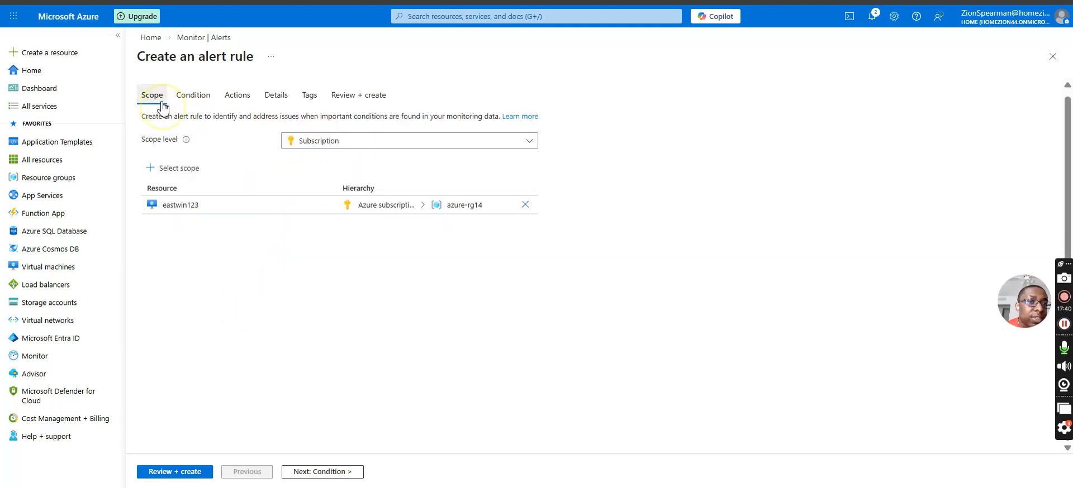
{"action": "left_click", "coordinate": [192, 96]}
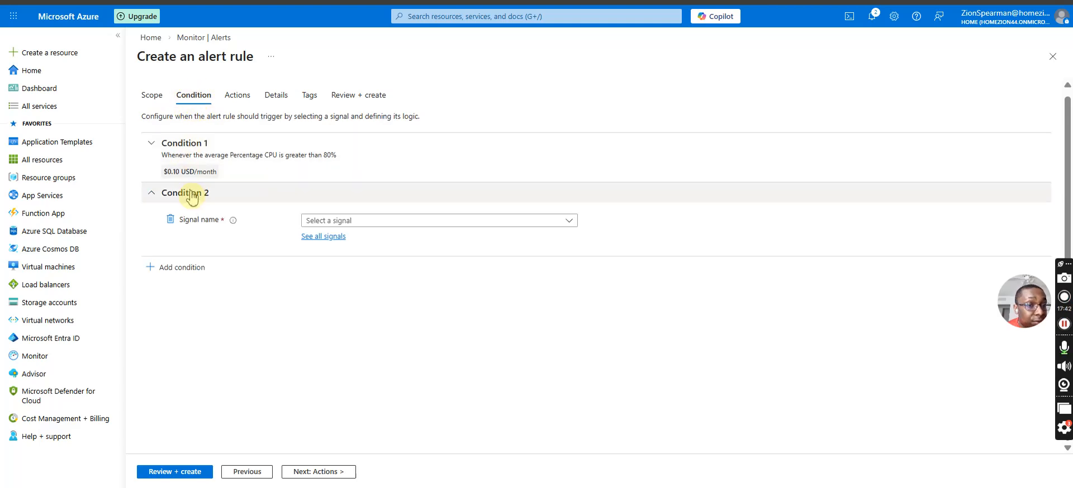
{"action": "left_click", "coordinate": [192, 146]}
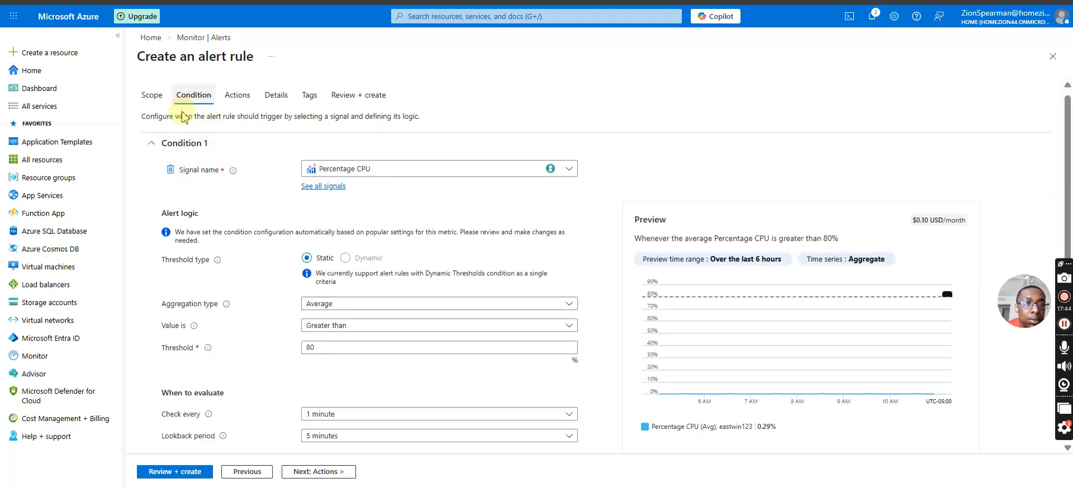
{"action": "left_click", "coordinate": [178, 146]}
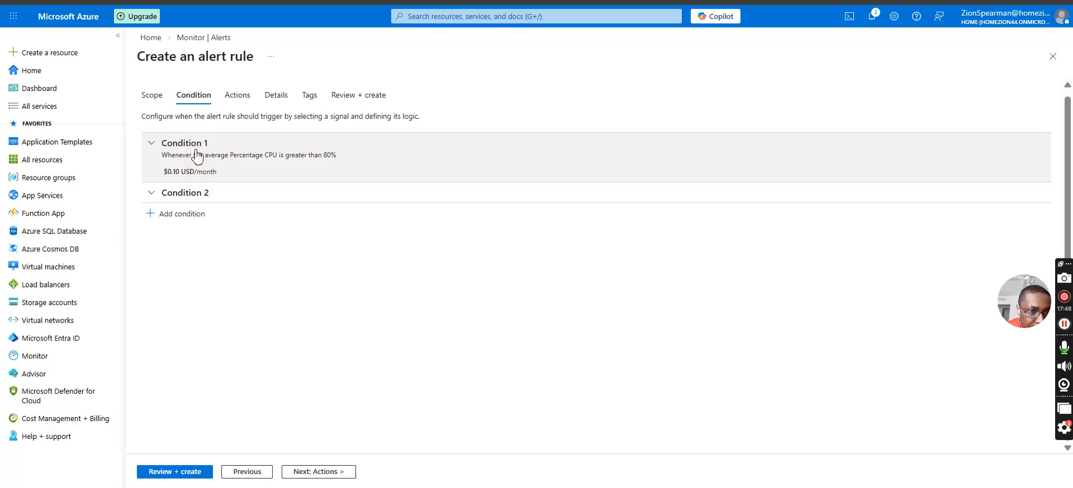
{"action": "left_click", "coordinate": [229, 171]}
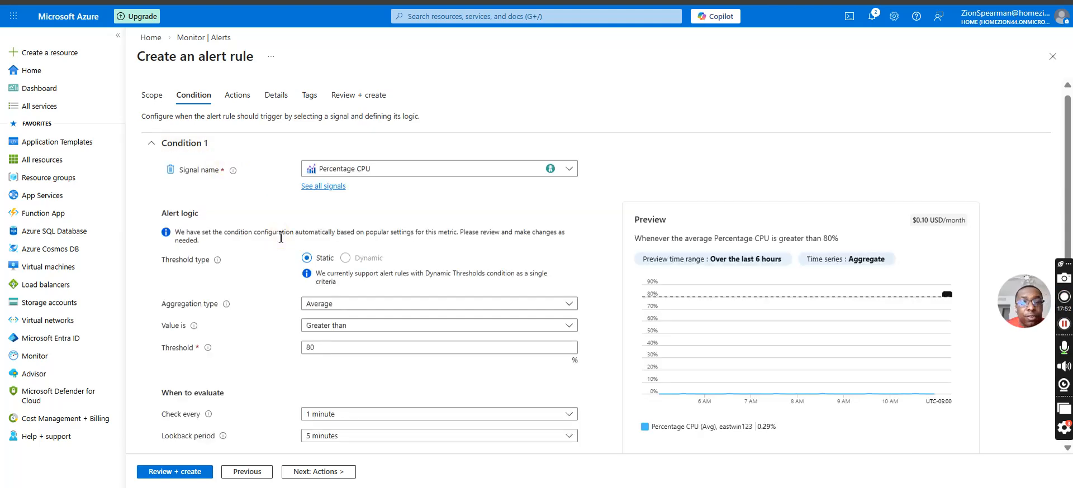
Set the resource group for saving the alert rule to log-analystics-rg and view the rule's tag settings.
{"action": "left_click", "coordinate": [239, 96]}
{"action": "left_click", "coordinate": [262, 103]}
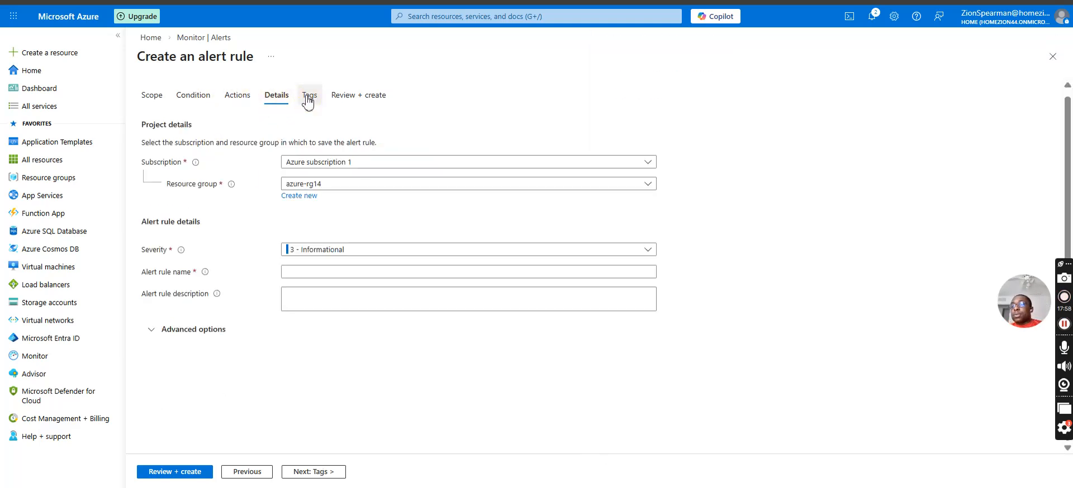
{"action": "left_click", "coordinate": [319, 190]}
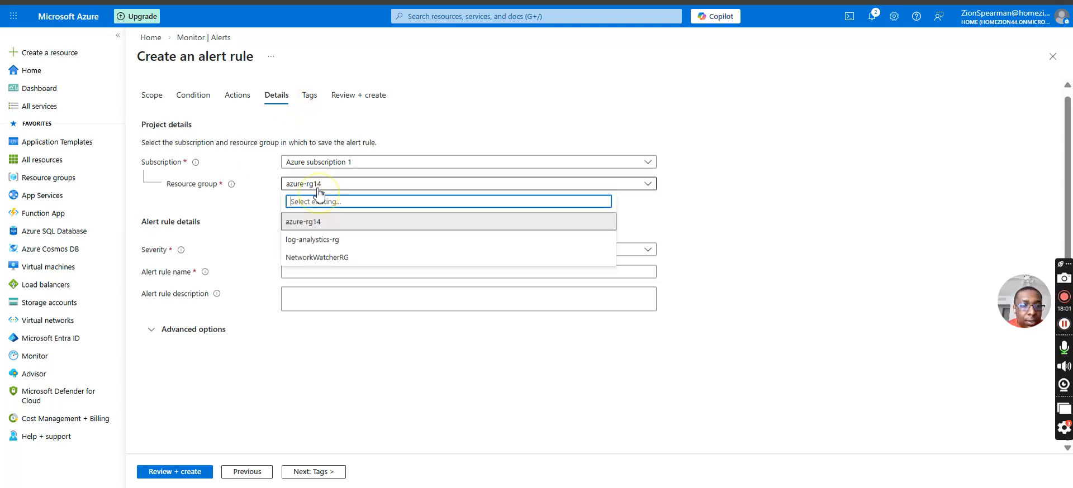
{"action": "left_click", "coordinate": [311, 239]}
{"action": "left_click", "coordinate": [309, 98]}
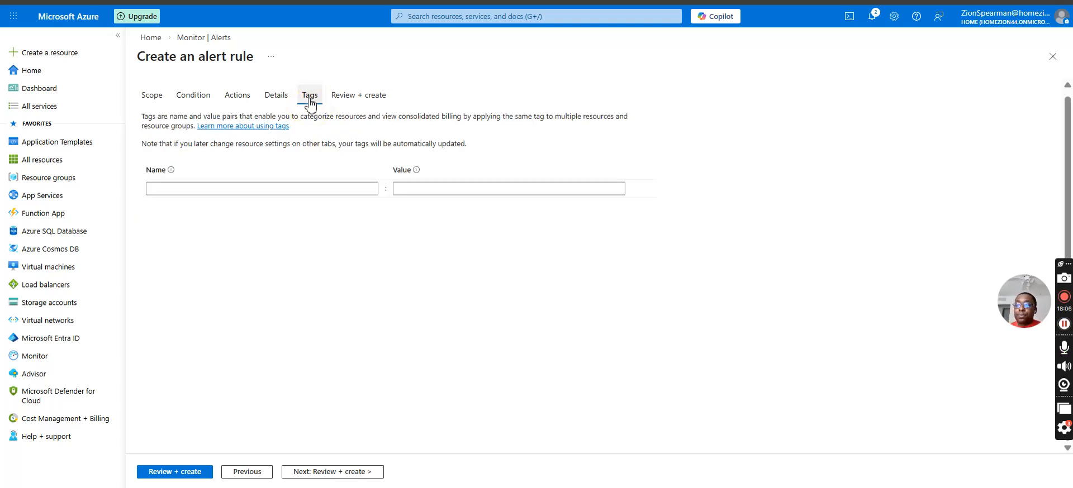
Validate the alert rule and examine its Condition and Details sections for fields that need attention.
{"action": "left_click", "coordinate": [358, 95]}
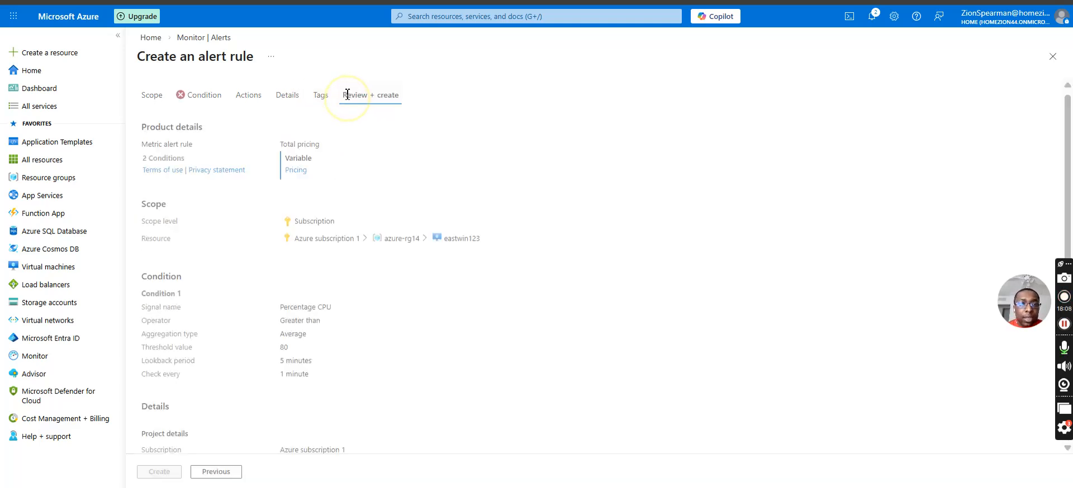
{"action": "left_click", "coordinate": [211, 129]}
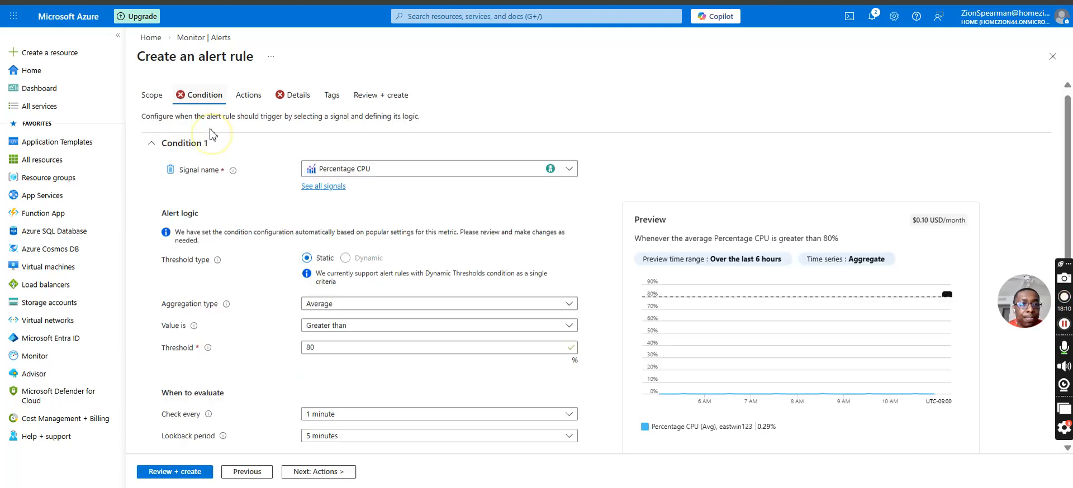
{"action": "left_click", "coordinate": [280, 95]}
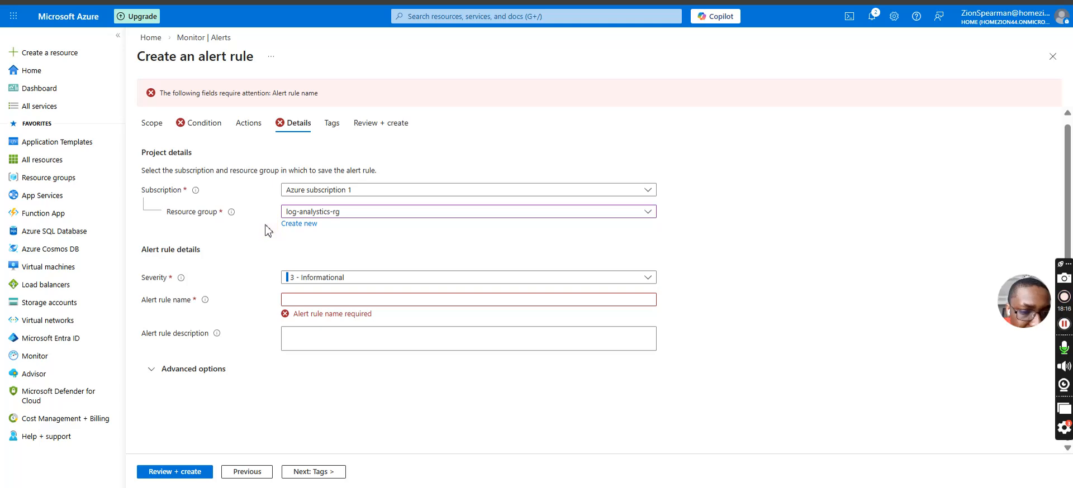
Delete the empty second condition from the alert rule.
{"action": "left_click", "coordinate": [200, 124]}
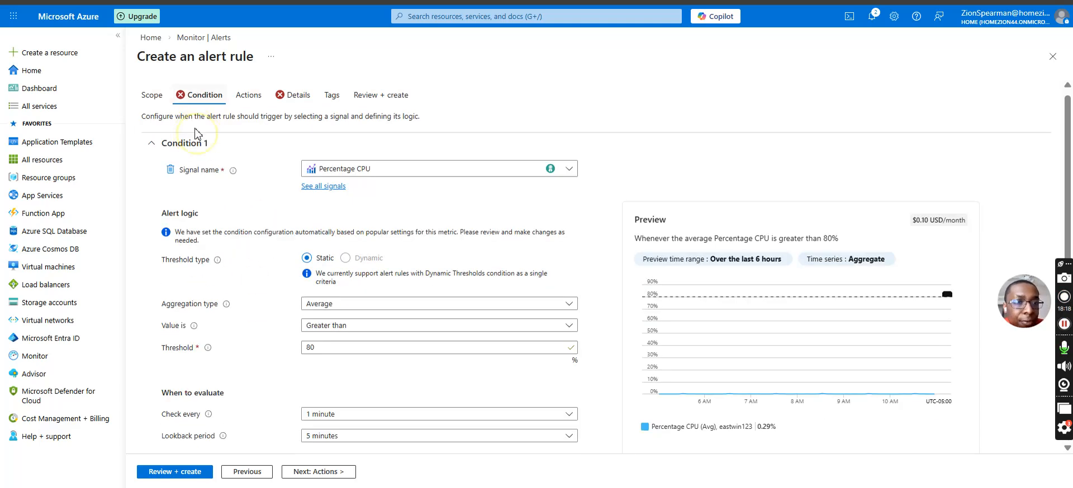
{"action": "scroll", "coordinate": [266, 302], "scroll_direction": "down", "scroll_amount": 2}
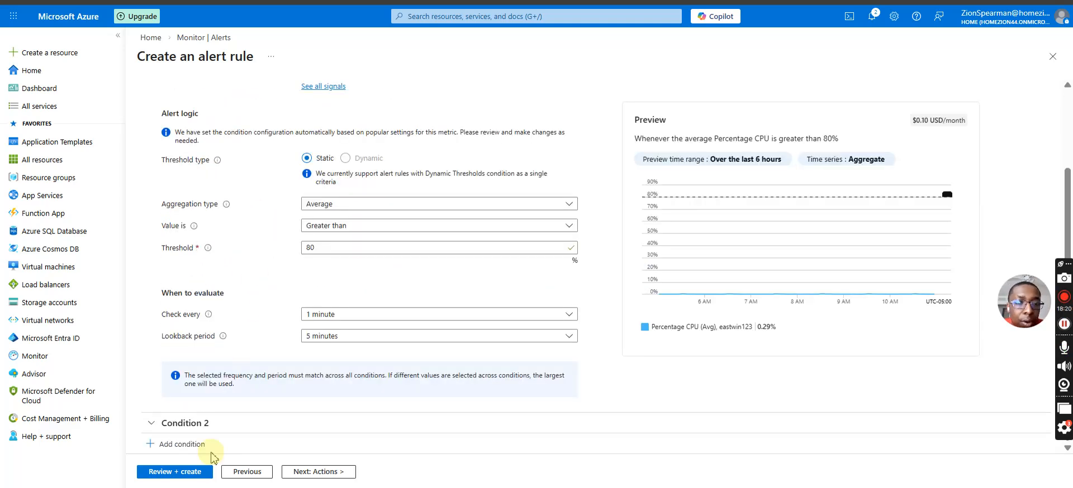
{"action": "left_click", "coordinate": [186, 427]}
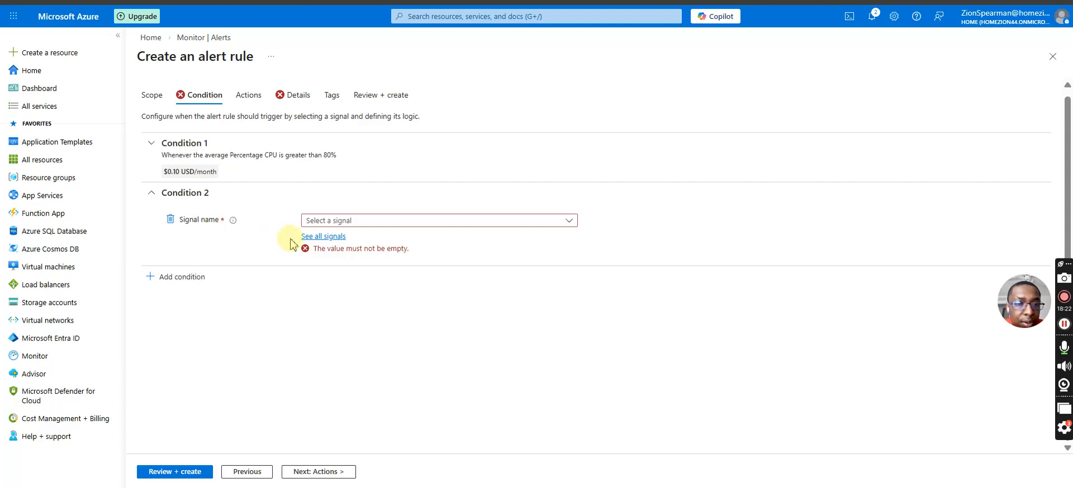
{"action": "left_click", "coordinate": [171, 220]}
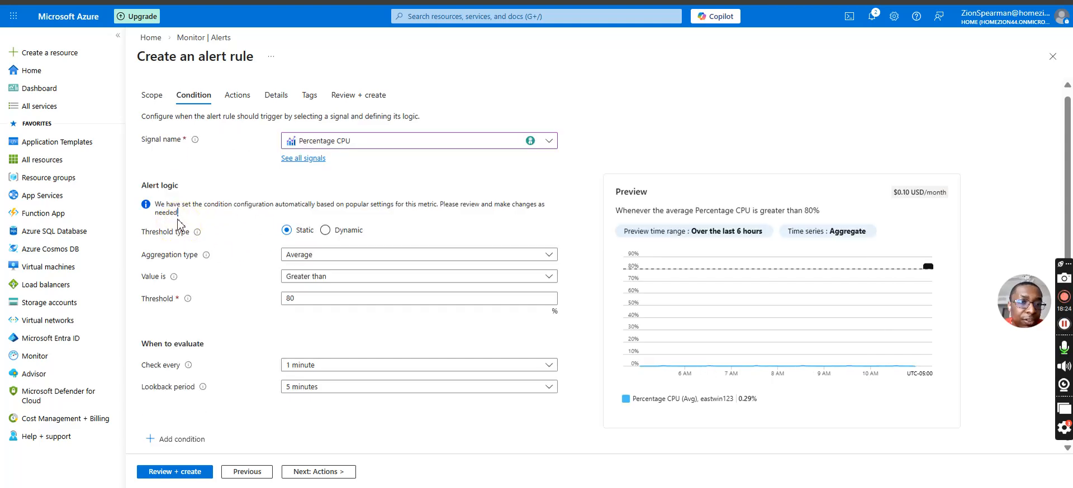
Abandon the draft and start a new alert rule from Monitor's alerts, scoped to the eastwin123 virtual machine in azure-rg14.
{"action": "left_click", "coordinate": [151, 39]}
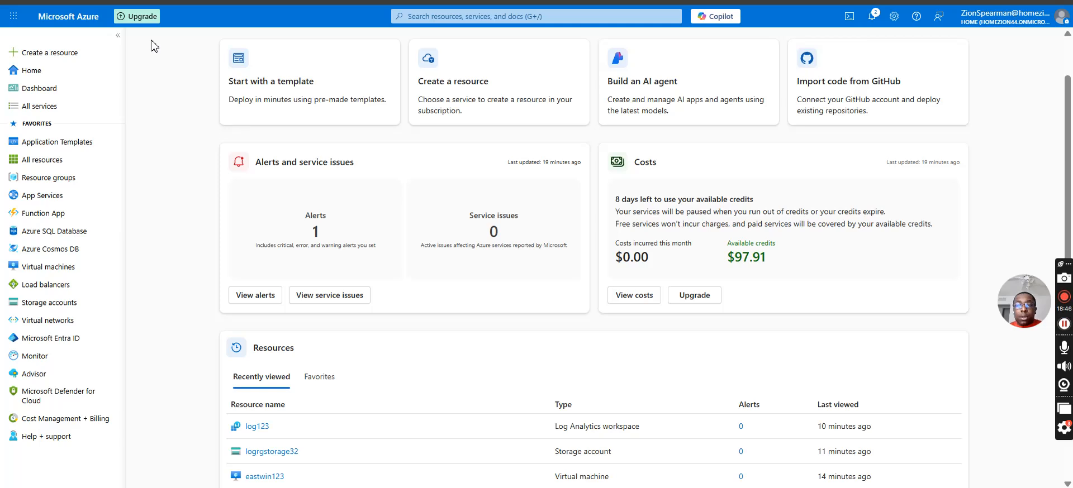
{"action": "left_click", "coordinate": [427, 16]}
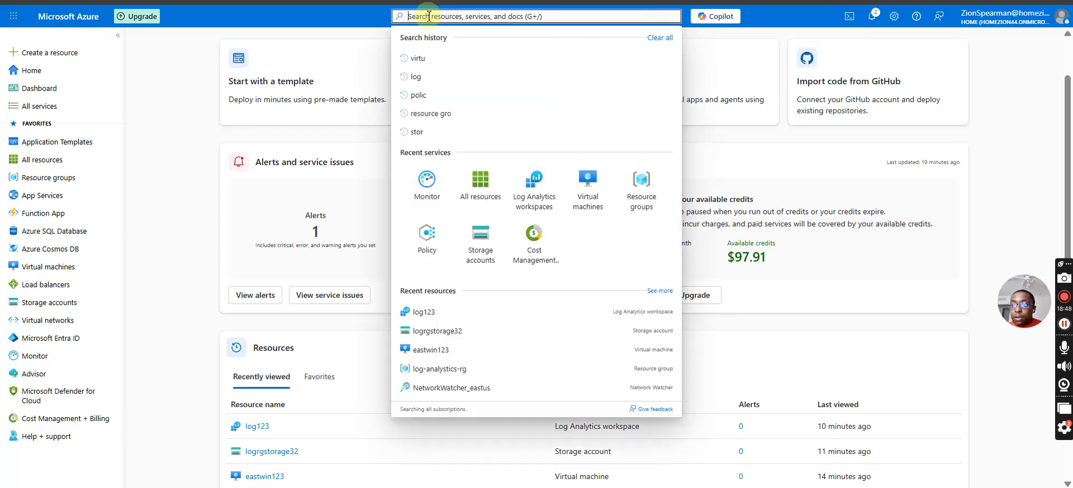
{"action": "left_click", "coordinate": [246, 295]}
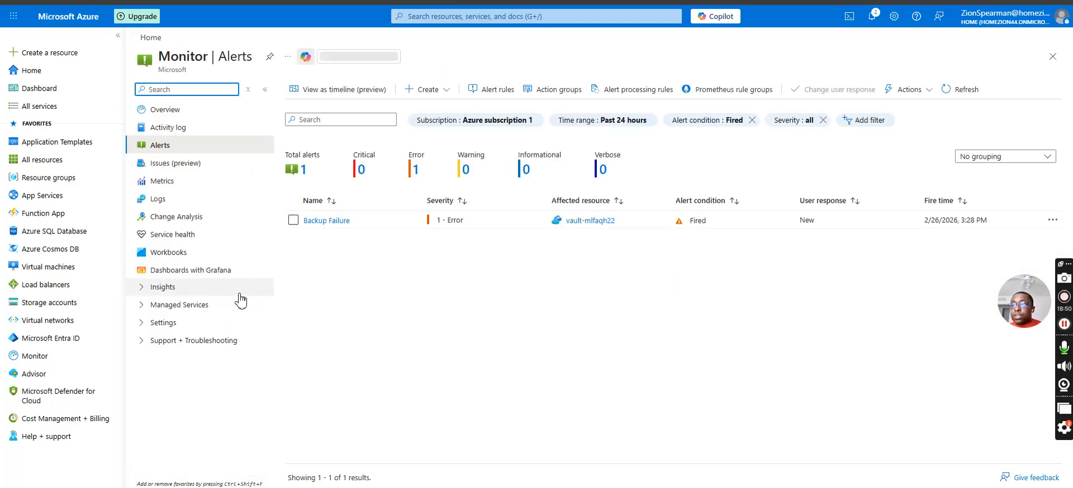
{"action": "left_click", "coordinate": [428, 90]}
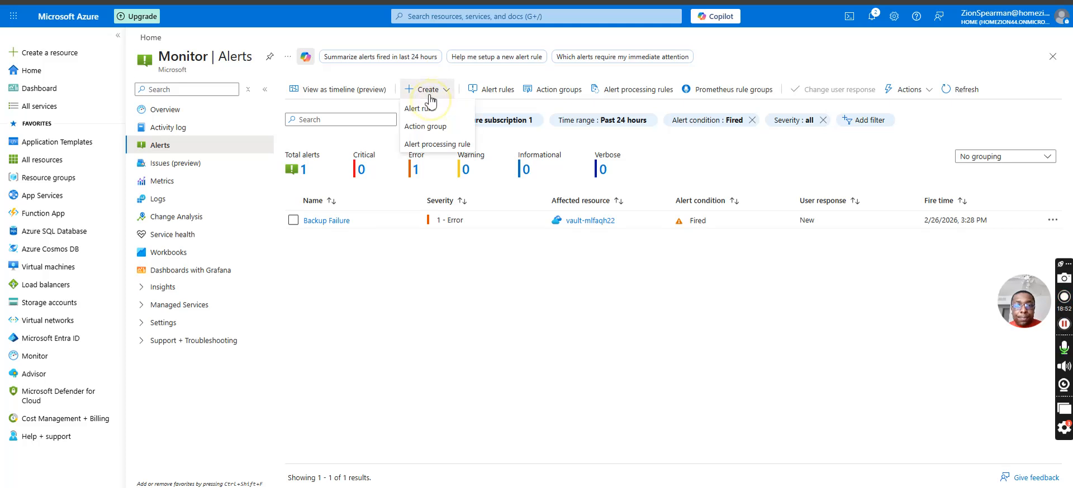
{"action": "left_click", "coordinate": [428, 112]}
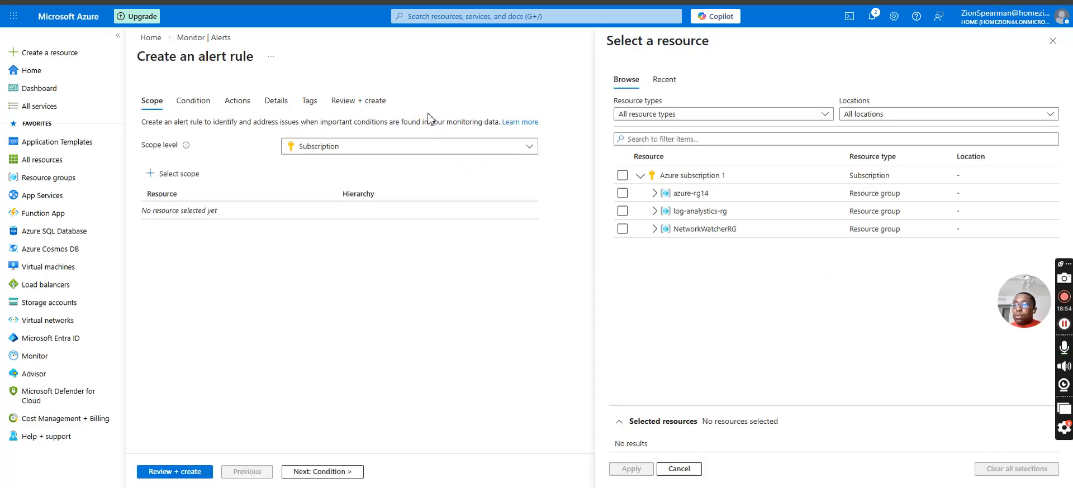
{"action": "left_click", "coordinate": [654, 195]}
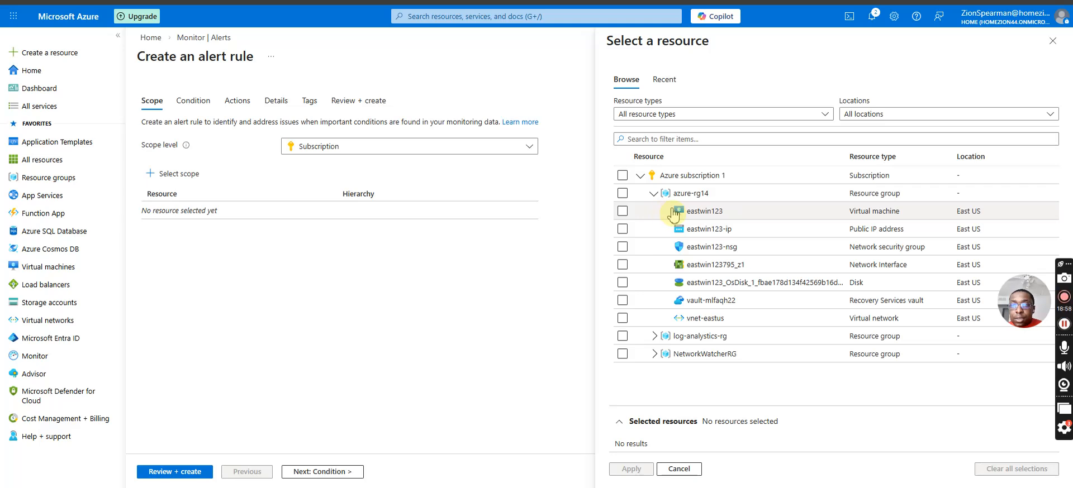
{"action": "left_click", "coordinate": [622, 211]}
{"action": "left_click", "coordinate": [631, 473]}
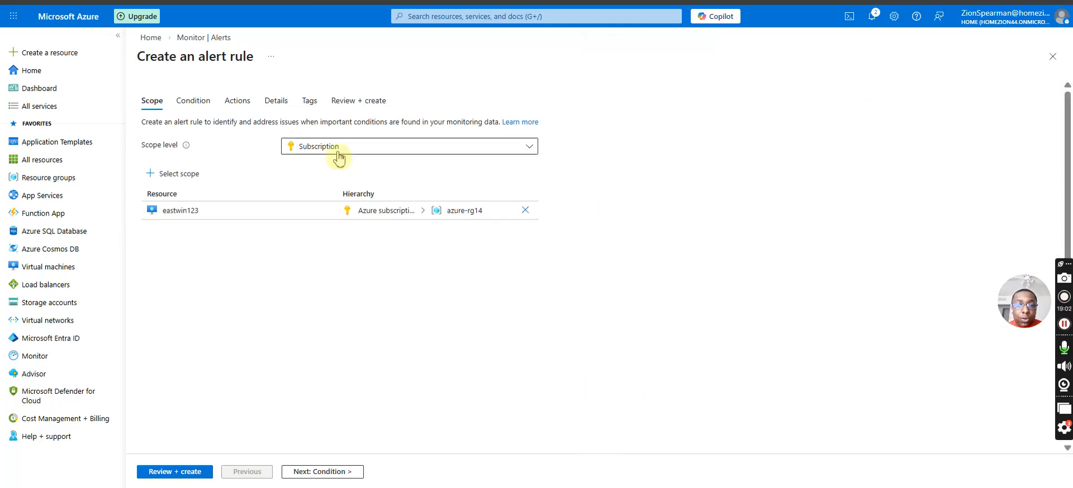
Set the alert rule condition's signal to Custom log search.
{"action": "left_click", "coordinate": [192, 102]}
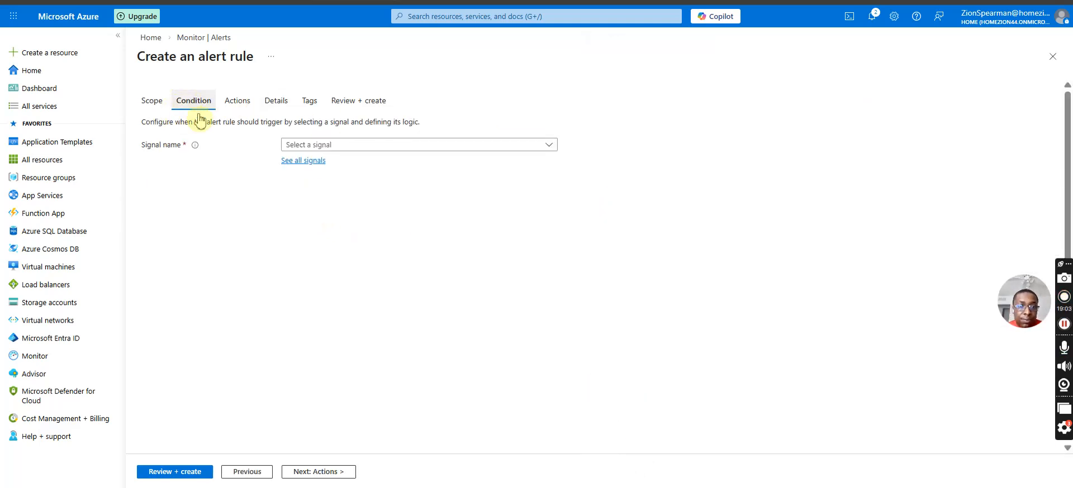
{"action": "left_click", "coordinate": [286, 145]}
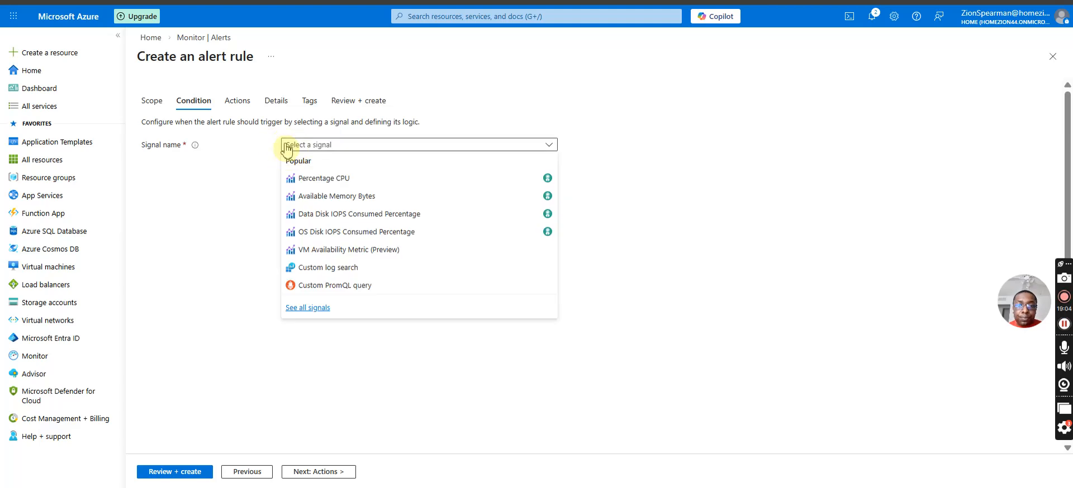
{"action": "left_click", "coordinate": [378, 273]}
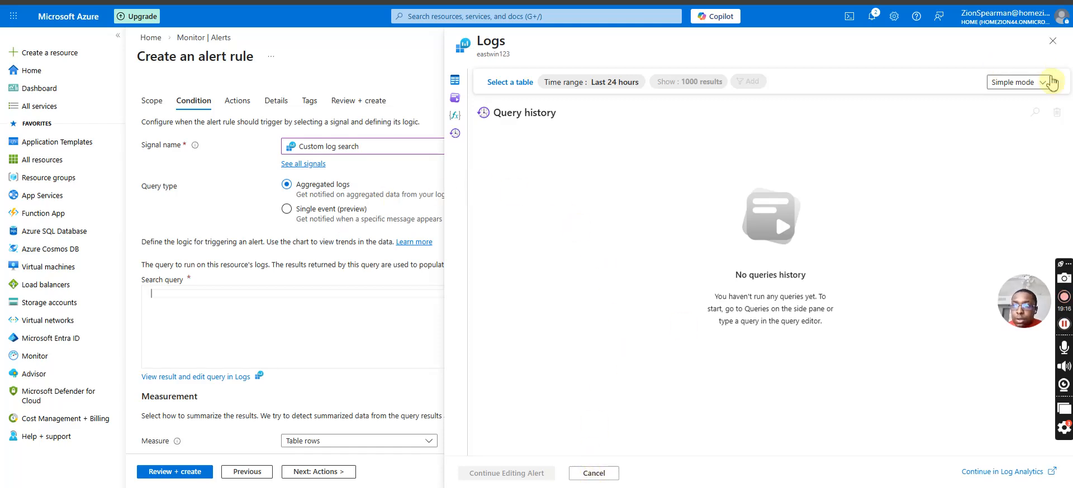
Close the Logs query pane and try "summarize" as the alert condition's search query, checking the available signals.
{"action": "left_click", "coordinate": [1053, 41]}
{"action": "left_click", "coordinate": [486, 324]}
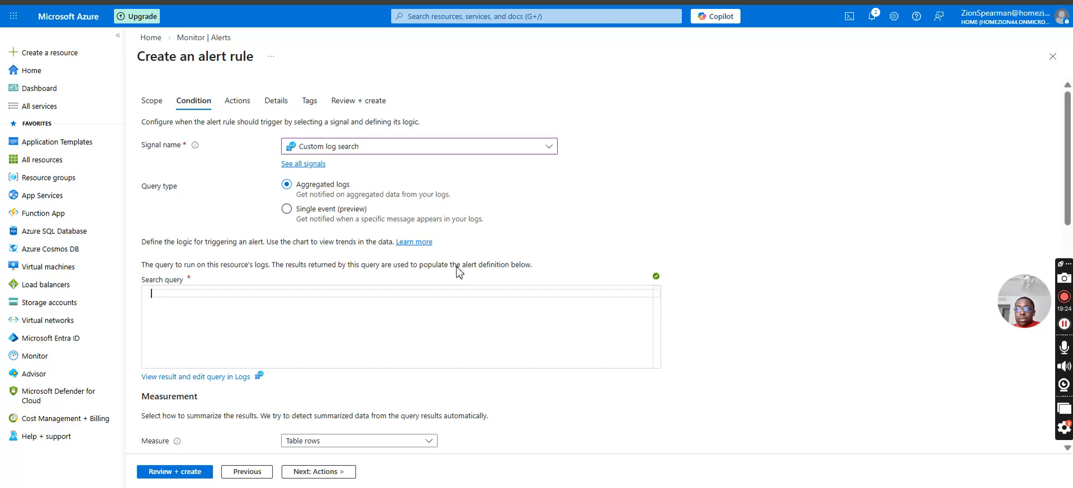
{"action": "type", "text": "summarize"}
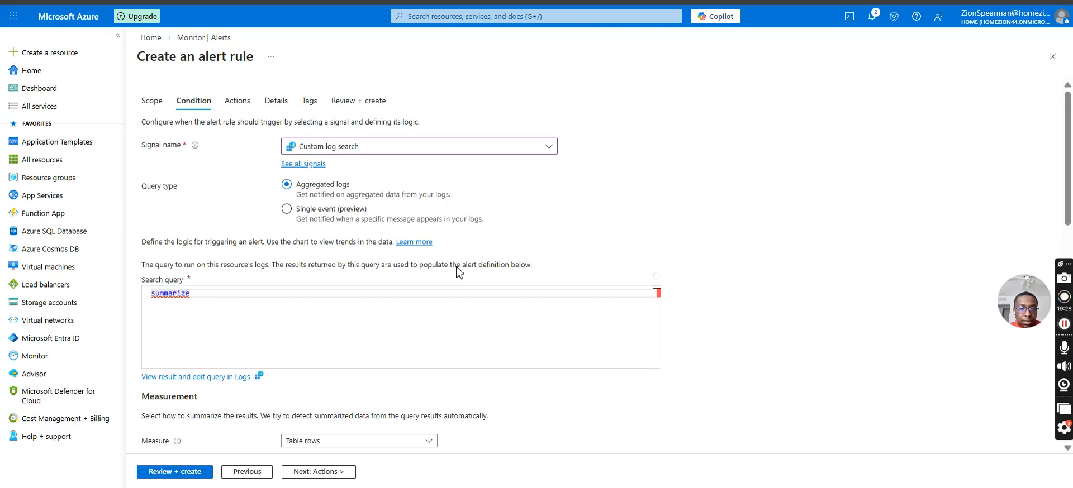
{"action": "type", "text": "'"}
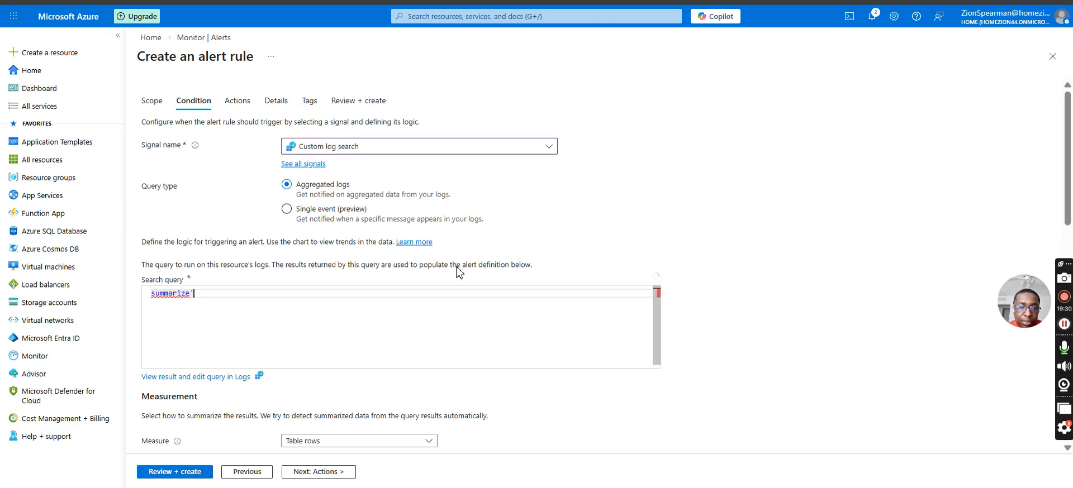
{"action": "key", "text": "BackSpace"}
{"action": "left_click", "coordinate": [566, 189]}
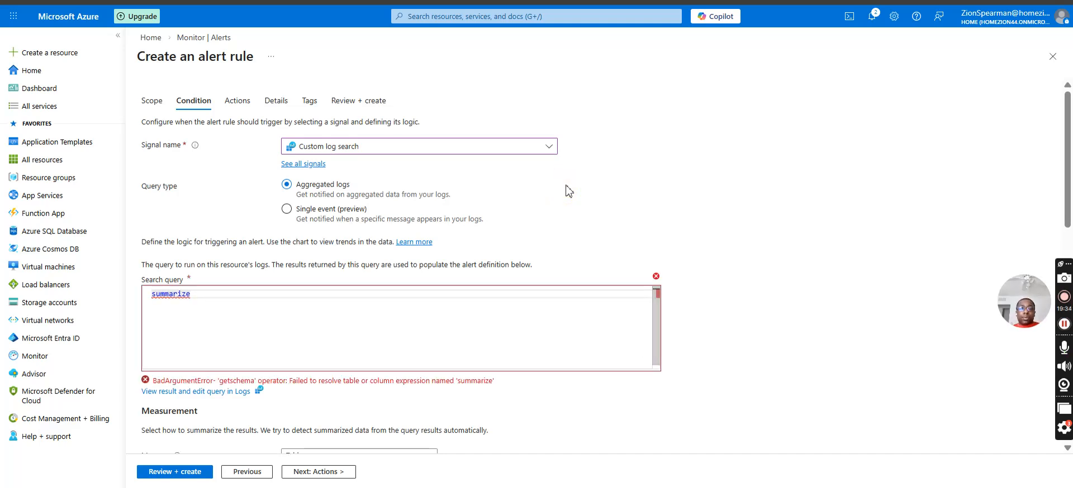
{"action": "left_click", "coordinate": [369, 316]}
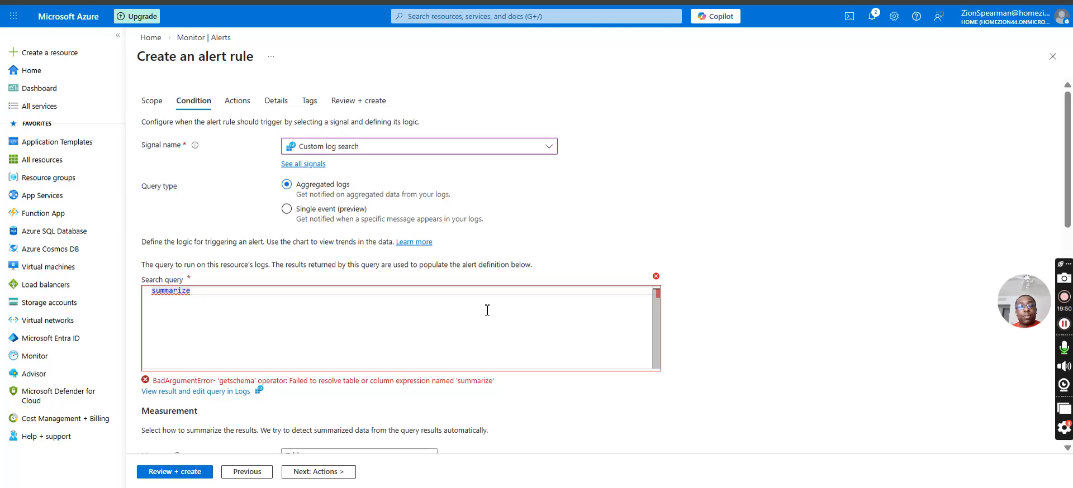
{"action": "left_click", "coordinate": [401, 160]}
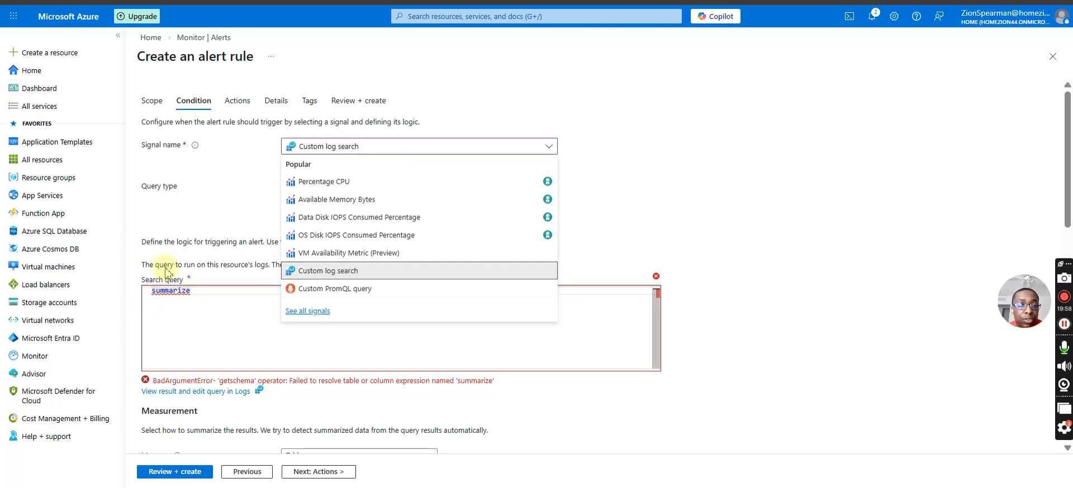
Start a new action group for the alert rule in the log-analystics-rg resource group.
{"action": "left_click", "coordinate": [249, 99]}
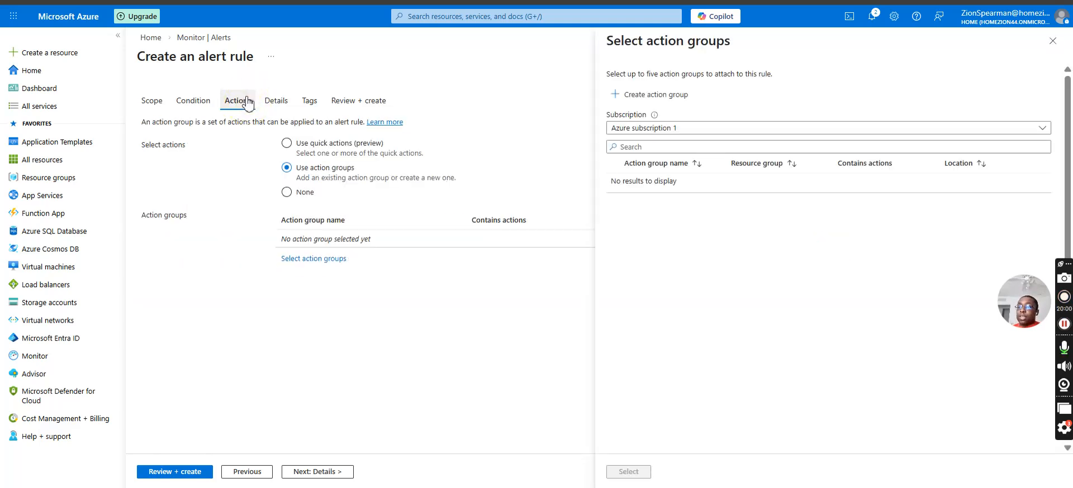
{"action": "left_click", "coordinate": [677, 146]}
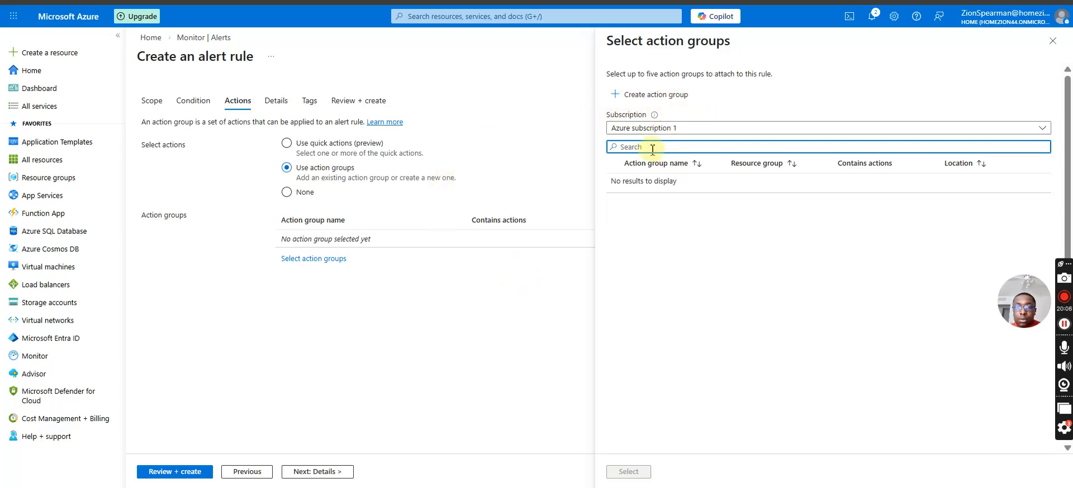
{"action": "left_click", "coordinate": [654, 101]}
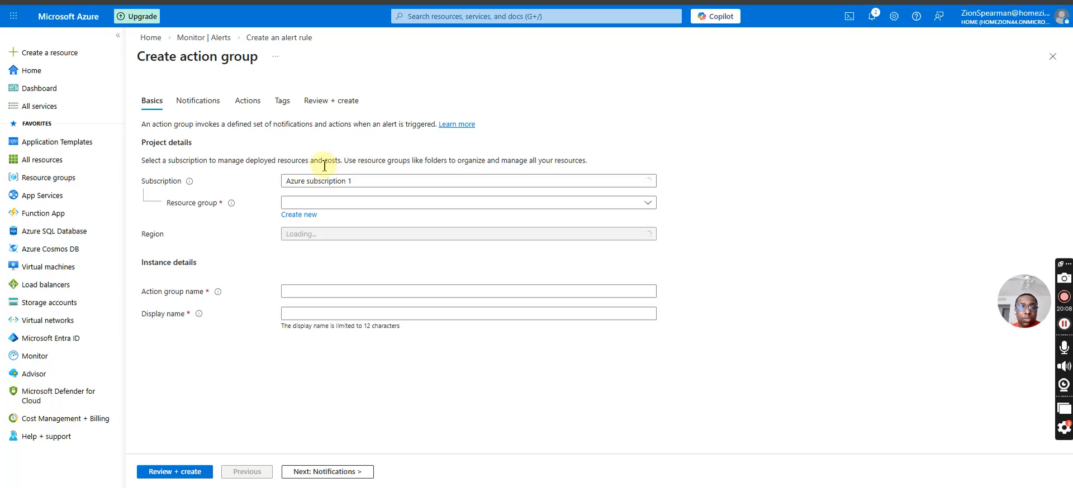
{"action": "left_click", "coordinate": [305, 206]}
{"action": "left_click", "coordinate": [308, 259]}
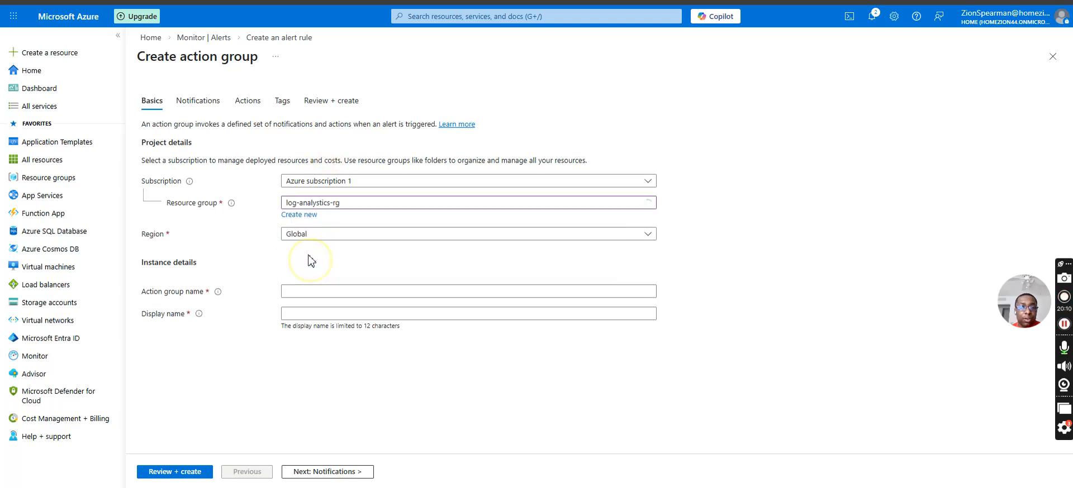
{"action": "left_click", "coordinate": [295, 291]}
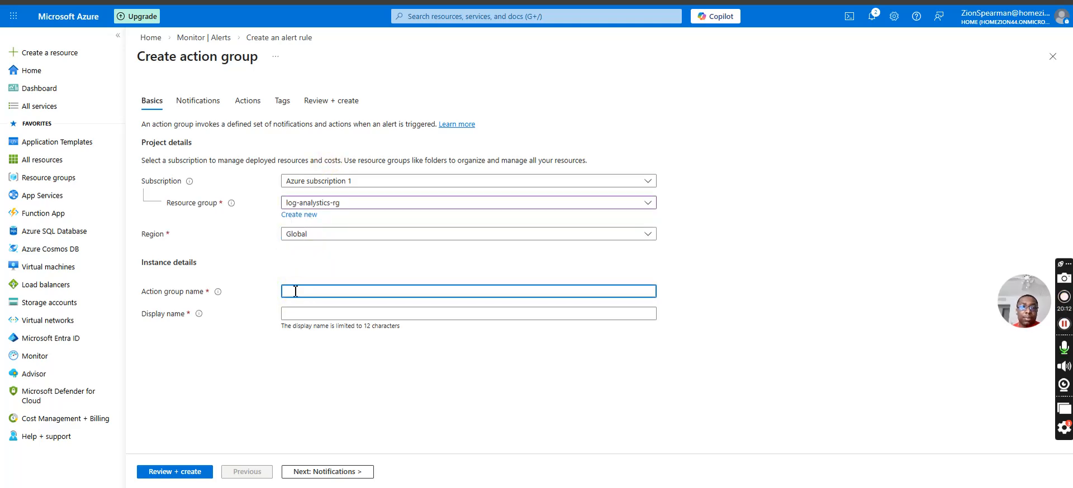
Examine the new action group's actions and review summary, and abandon the draft by returning to the portal home page.
{"action": "left_click", "coordinate": [249, 102]}
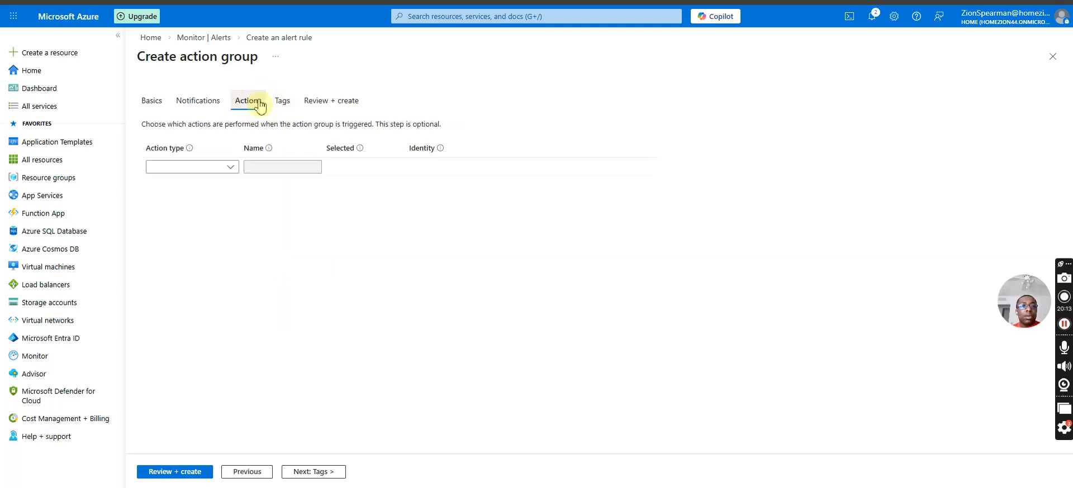
{"action": "left_click", "coordinate": [357, 104]}
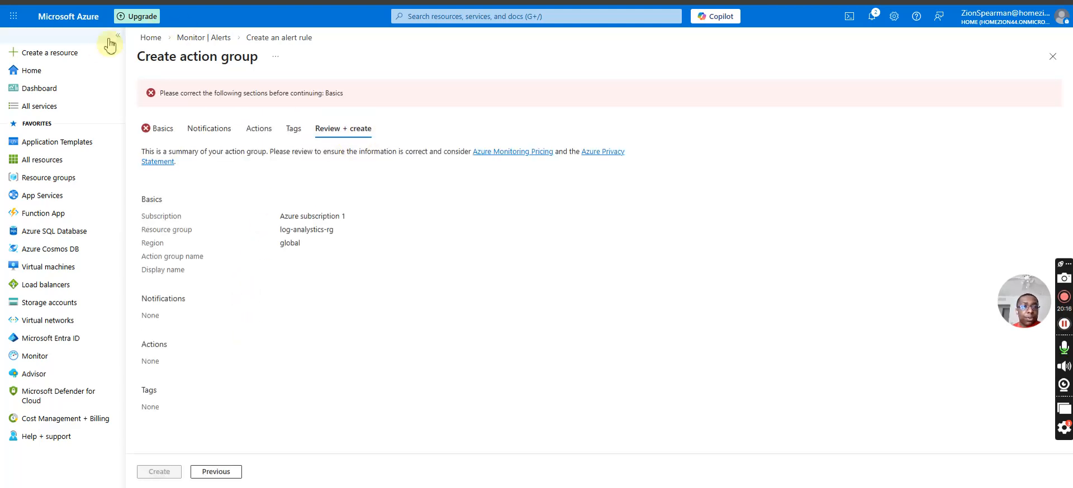
{"action": "left_click", "coordinate": [160, 37]}
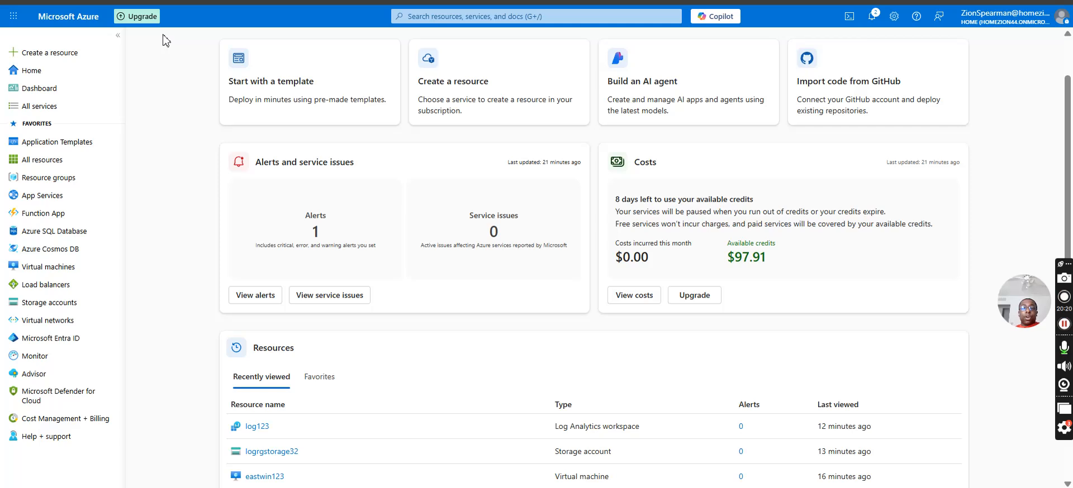